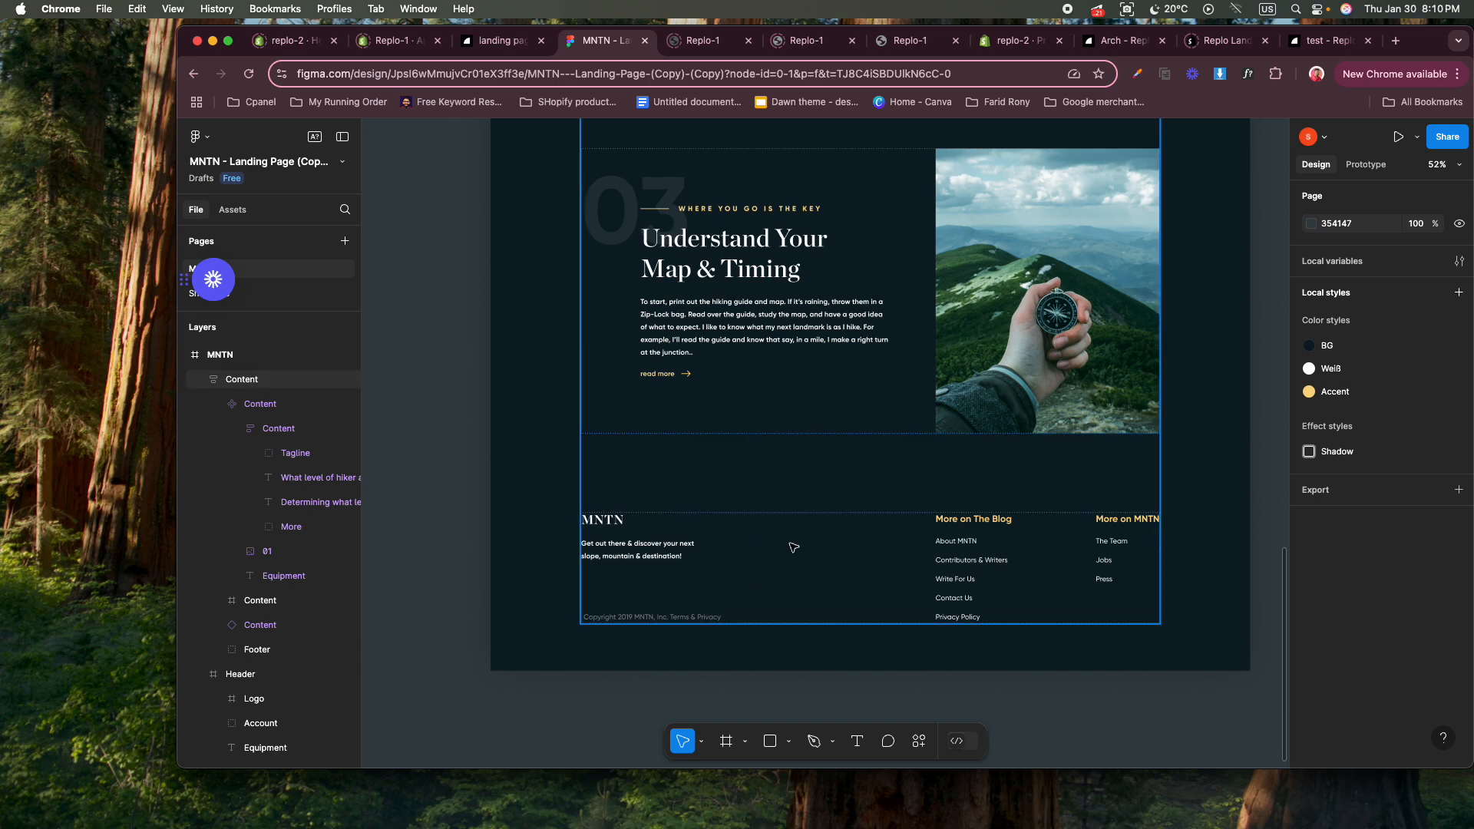
Switch to the Replo landing page editor and insert a container with a four-column layout into the empty section at the page's end.
click(505, 45)
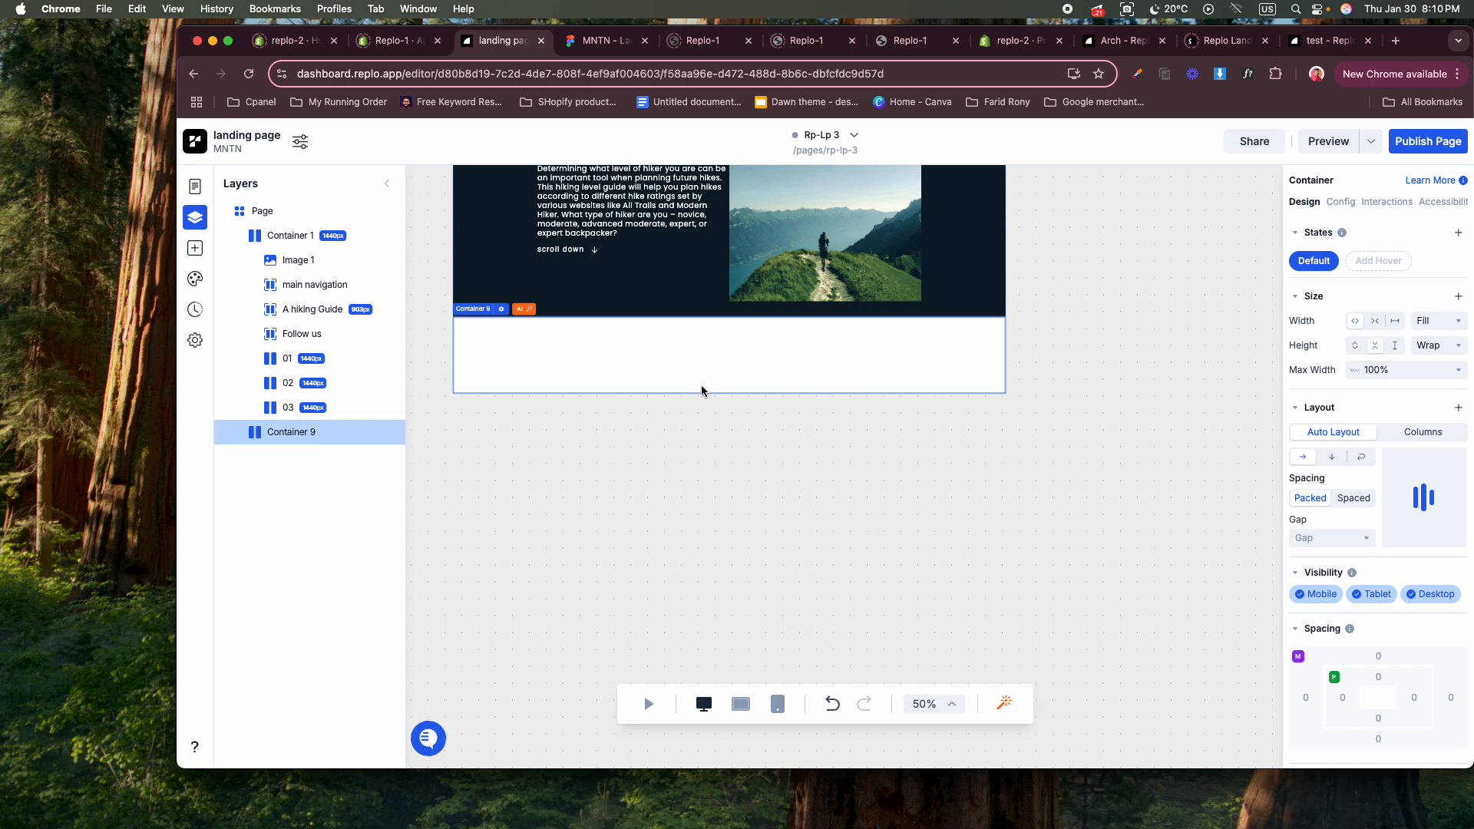
click(196, 254)
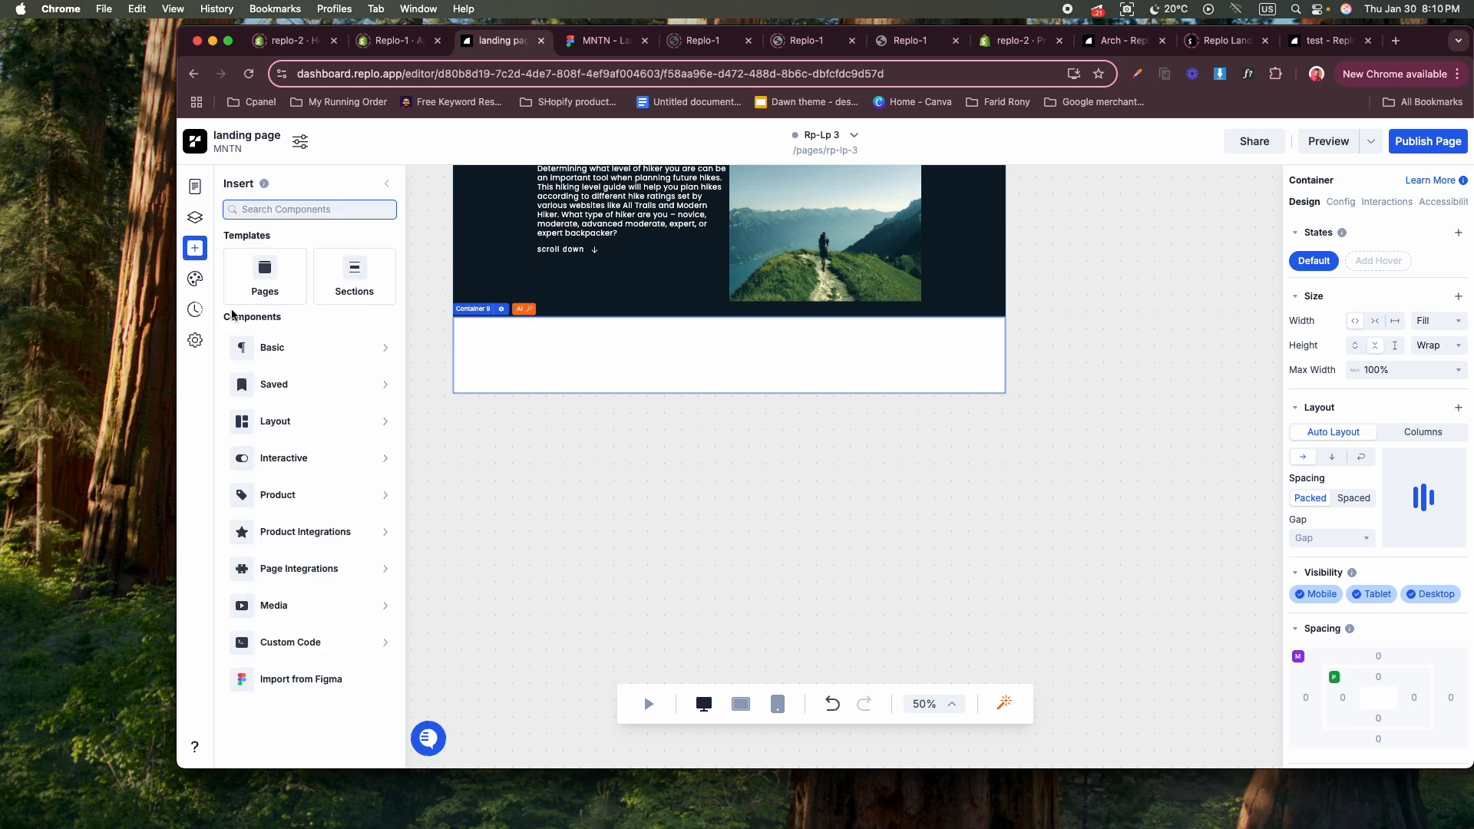
click(274, 347)
drag(564, 535, 705, 379)
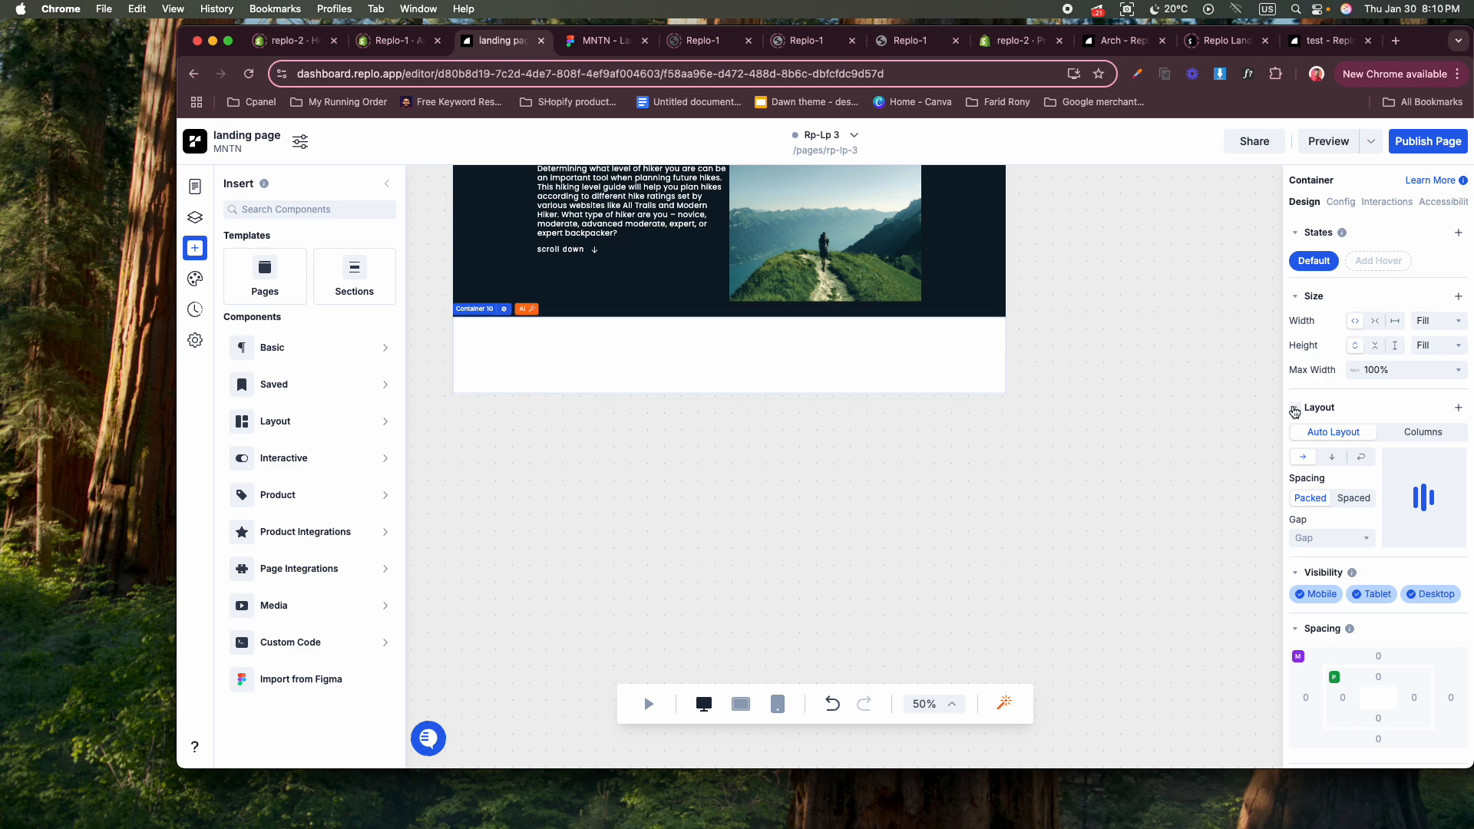
click(1415, 432)
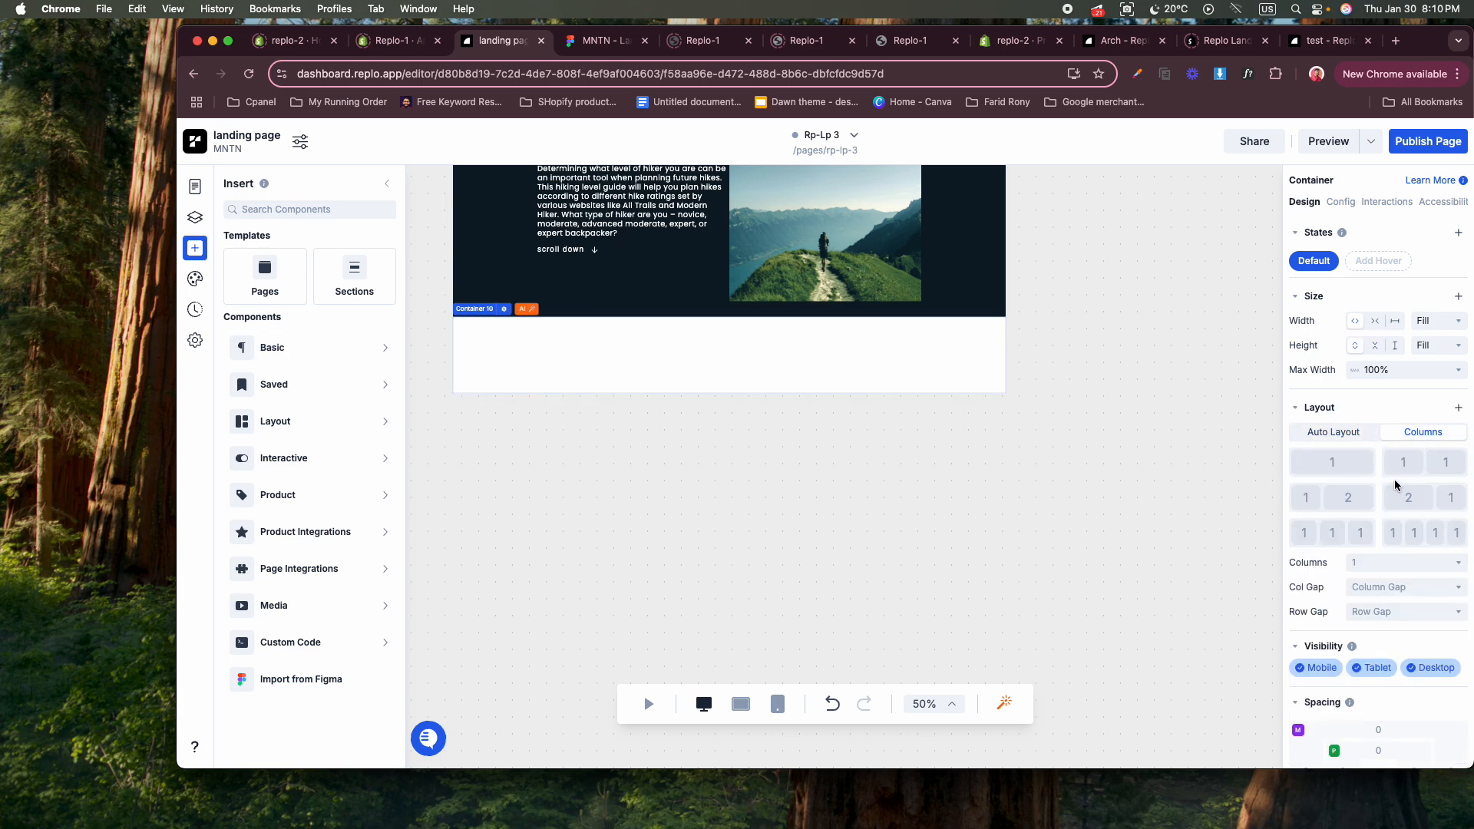
click(1407, 535)
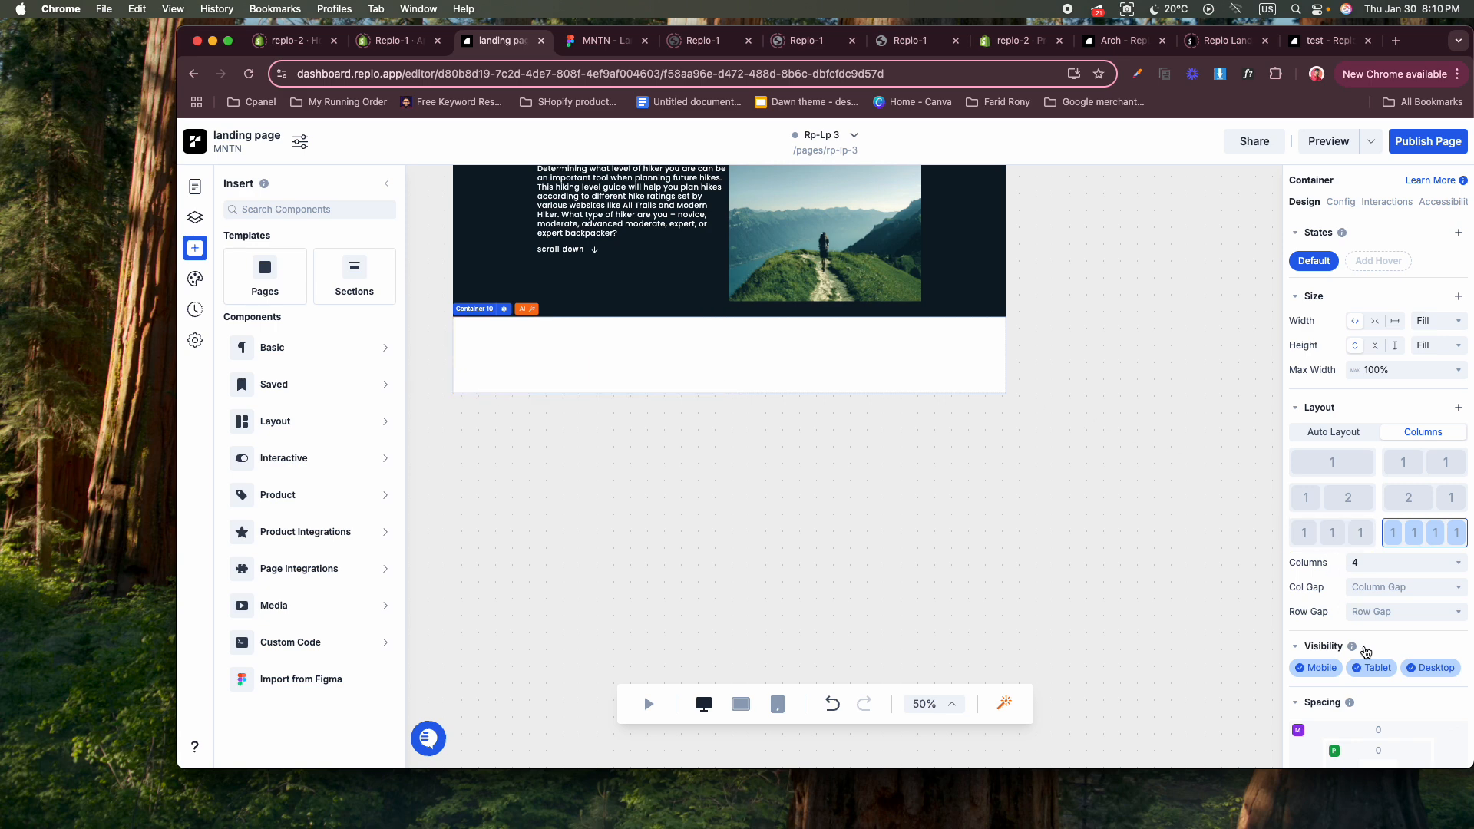
Set the four-column container's padding to 20 px on all four sides.
scroll(1375, 649, down, 3)
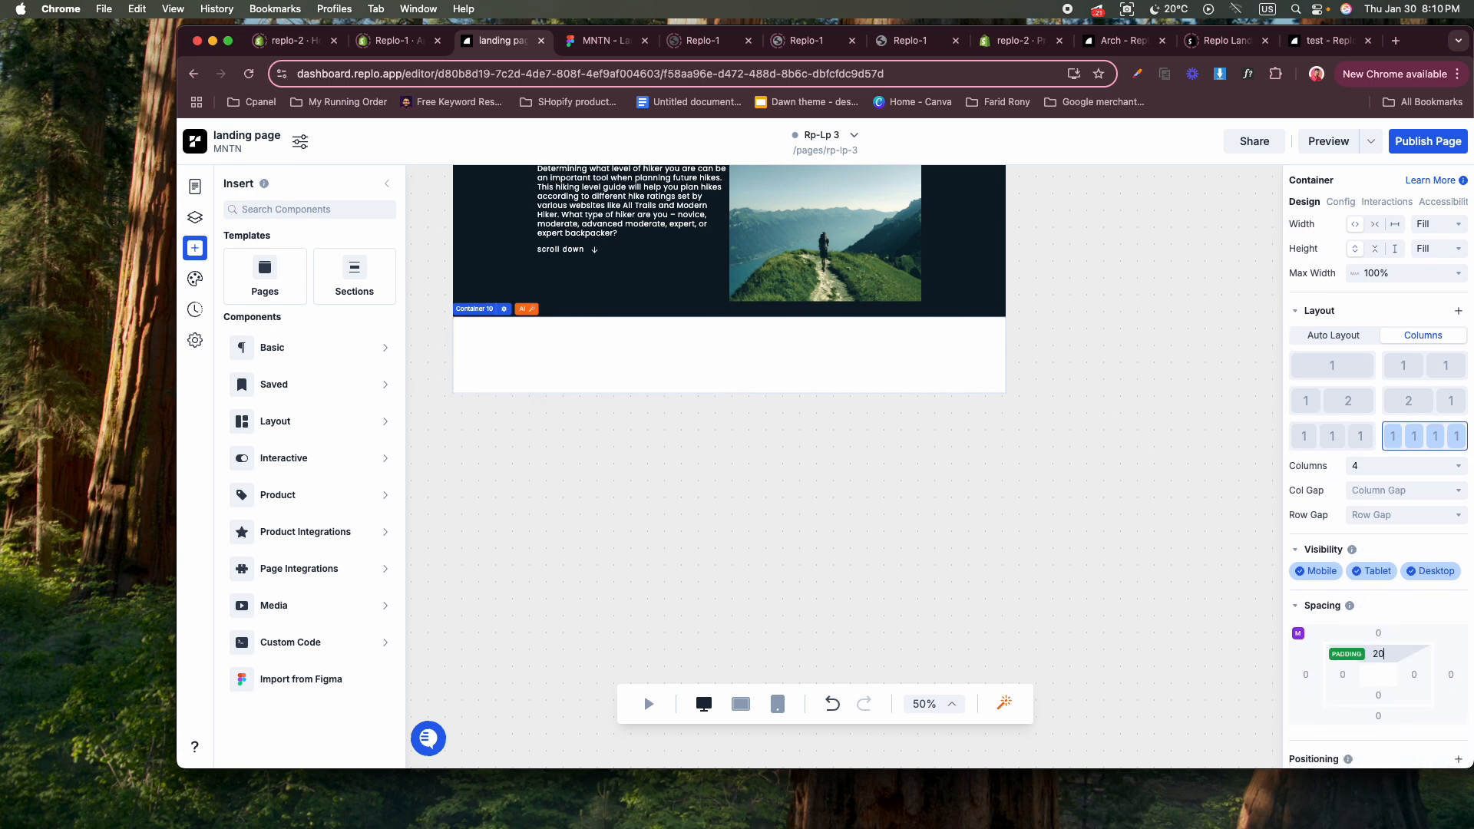
key(Return)
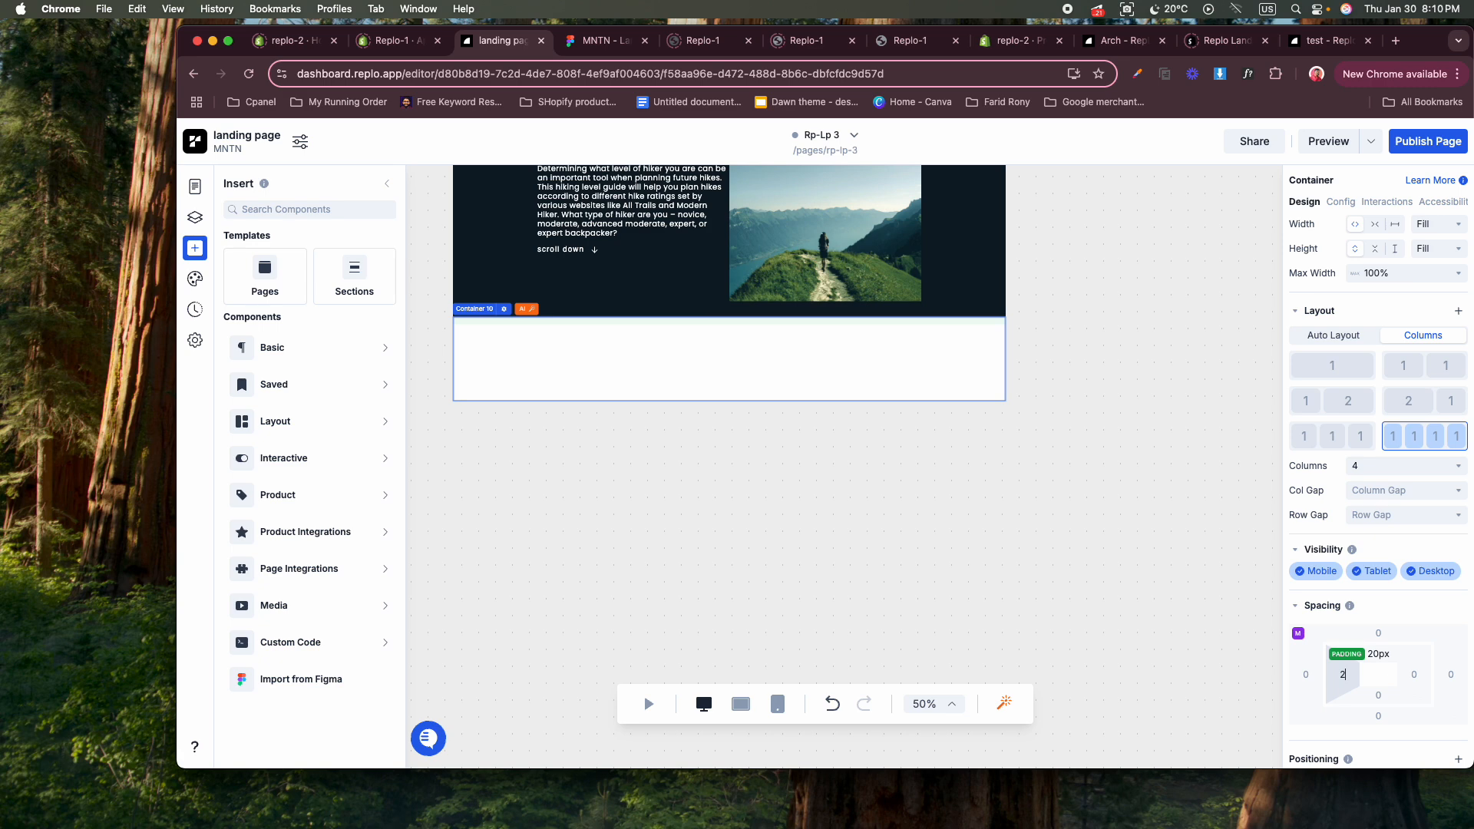
click(1377, 693)
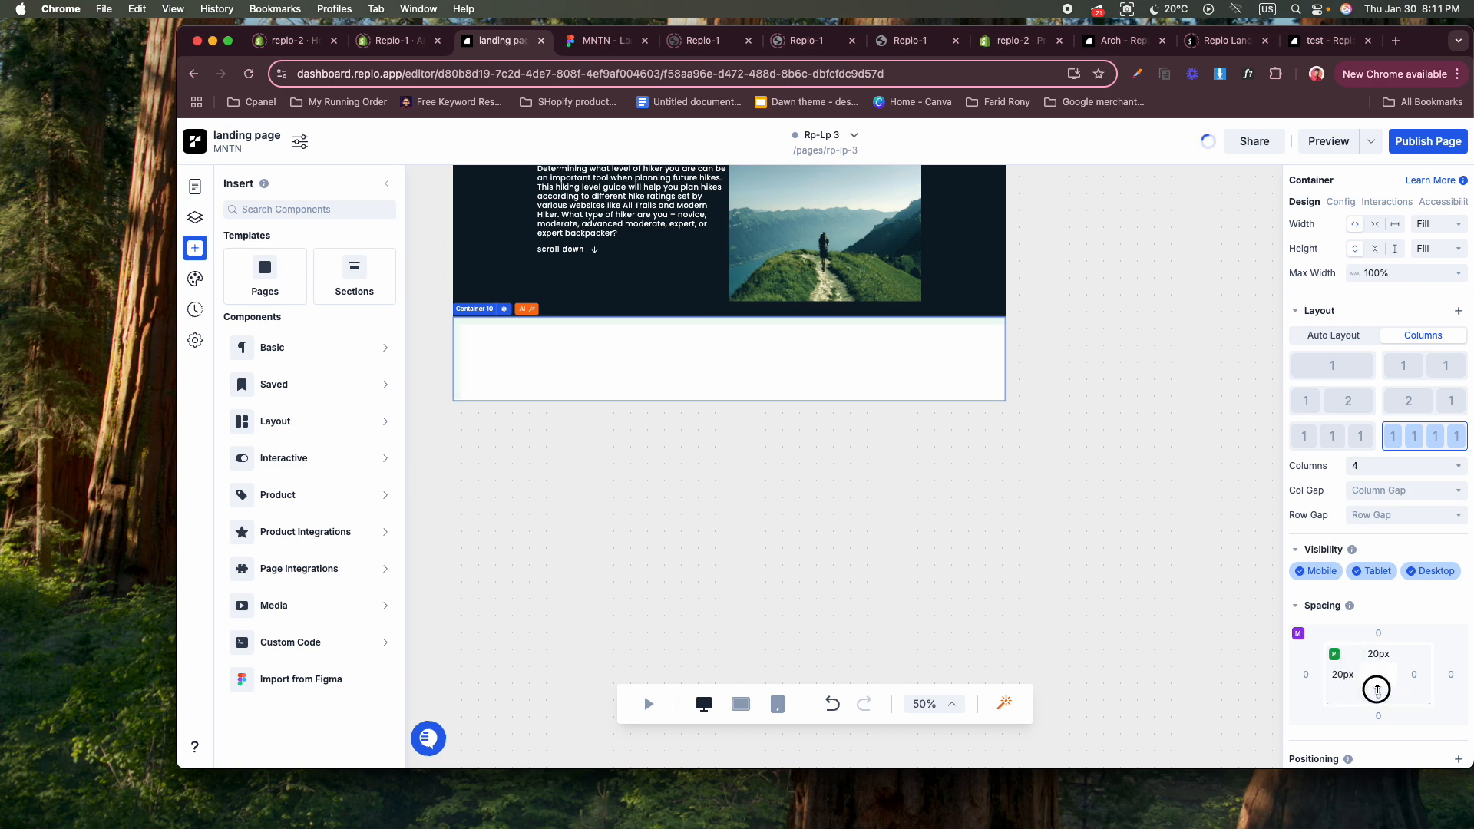
text(20)
key(Return)
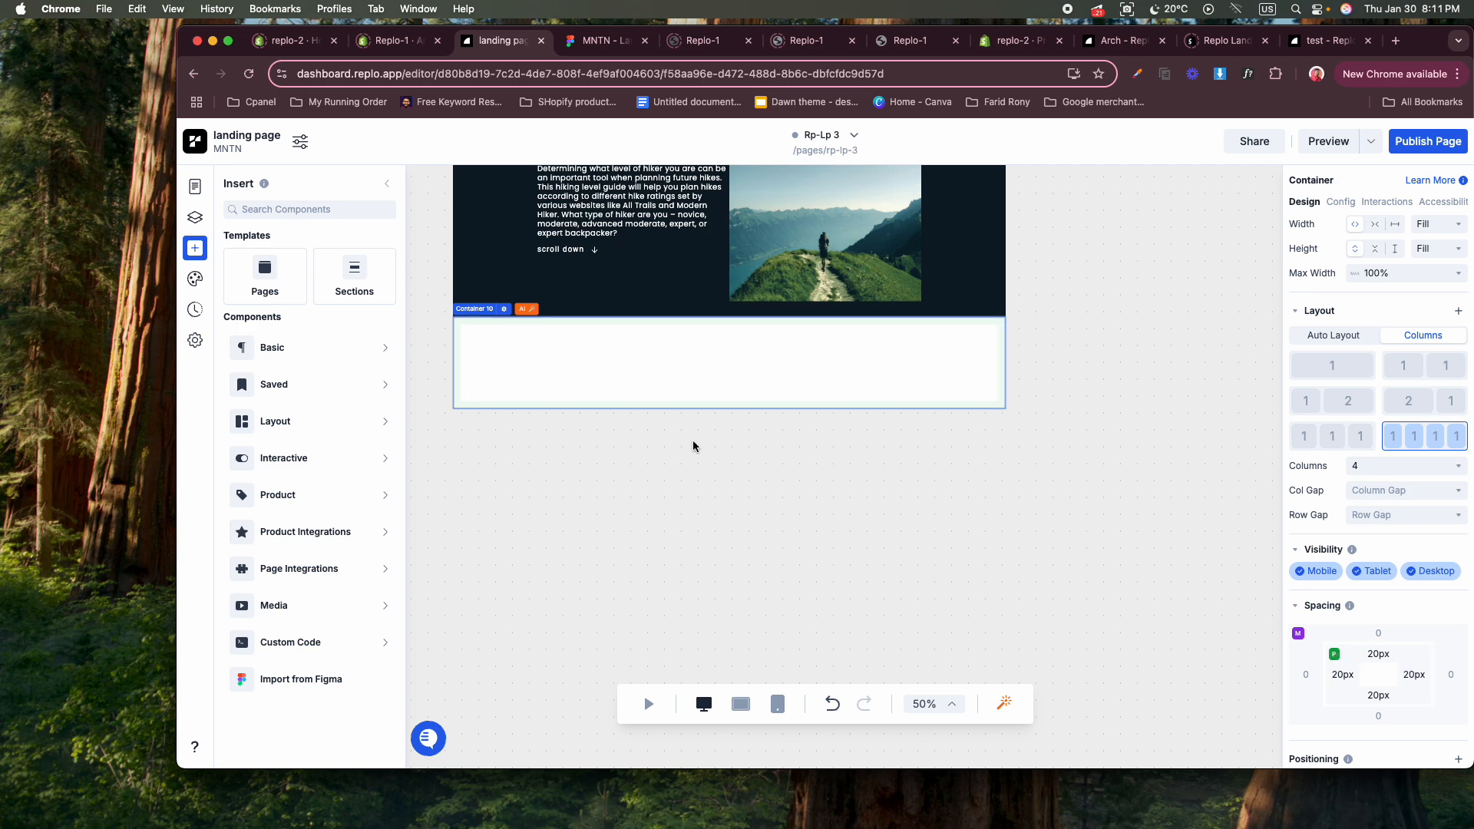
Check the footer design in Figma and insert an image placeholder into the first footer column in Replo.
click(603, 41)
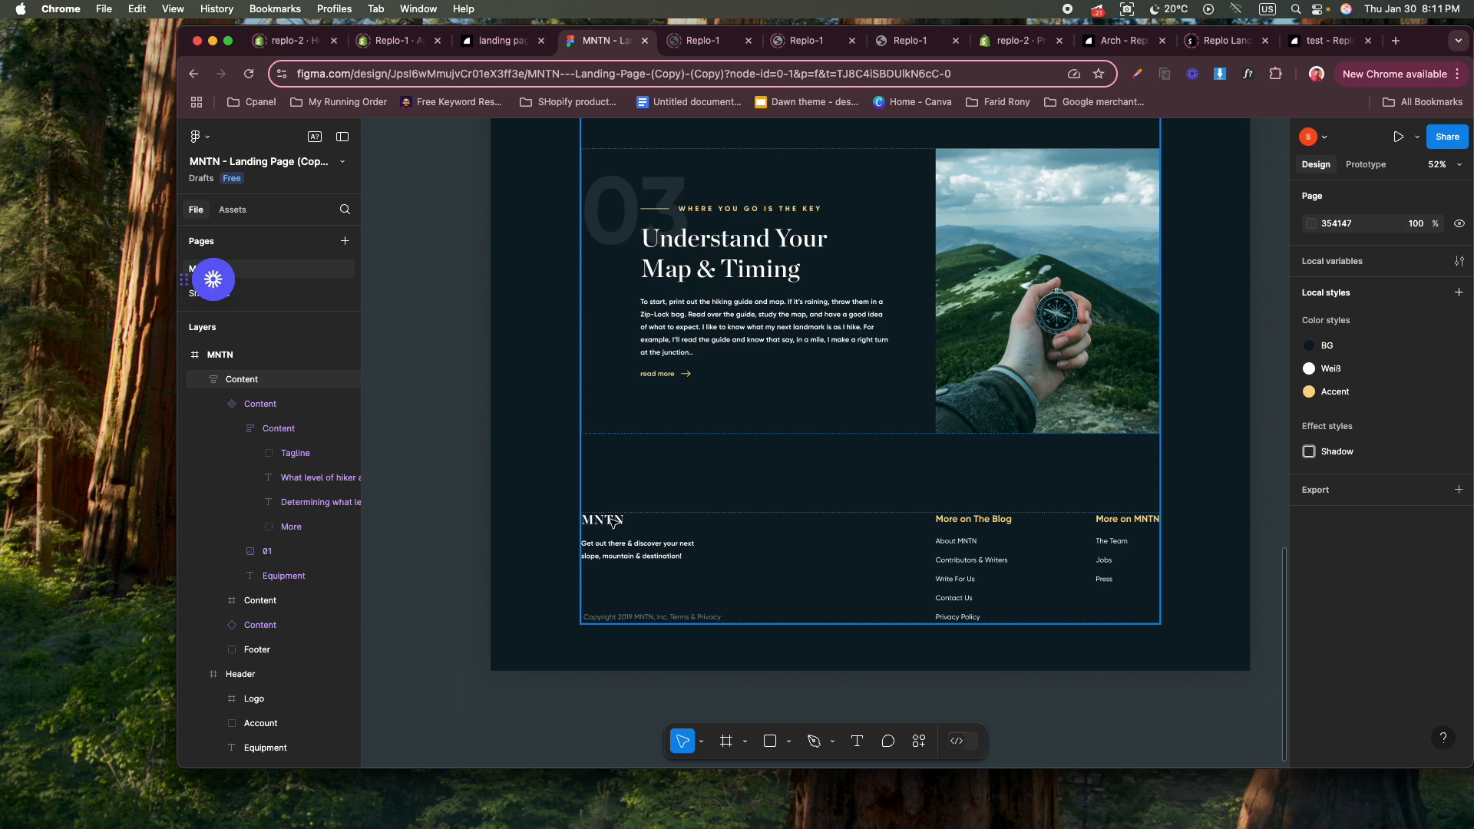
click(501, 40)
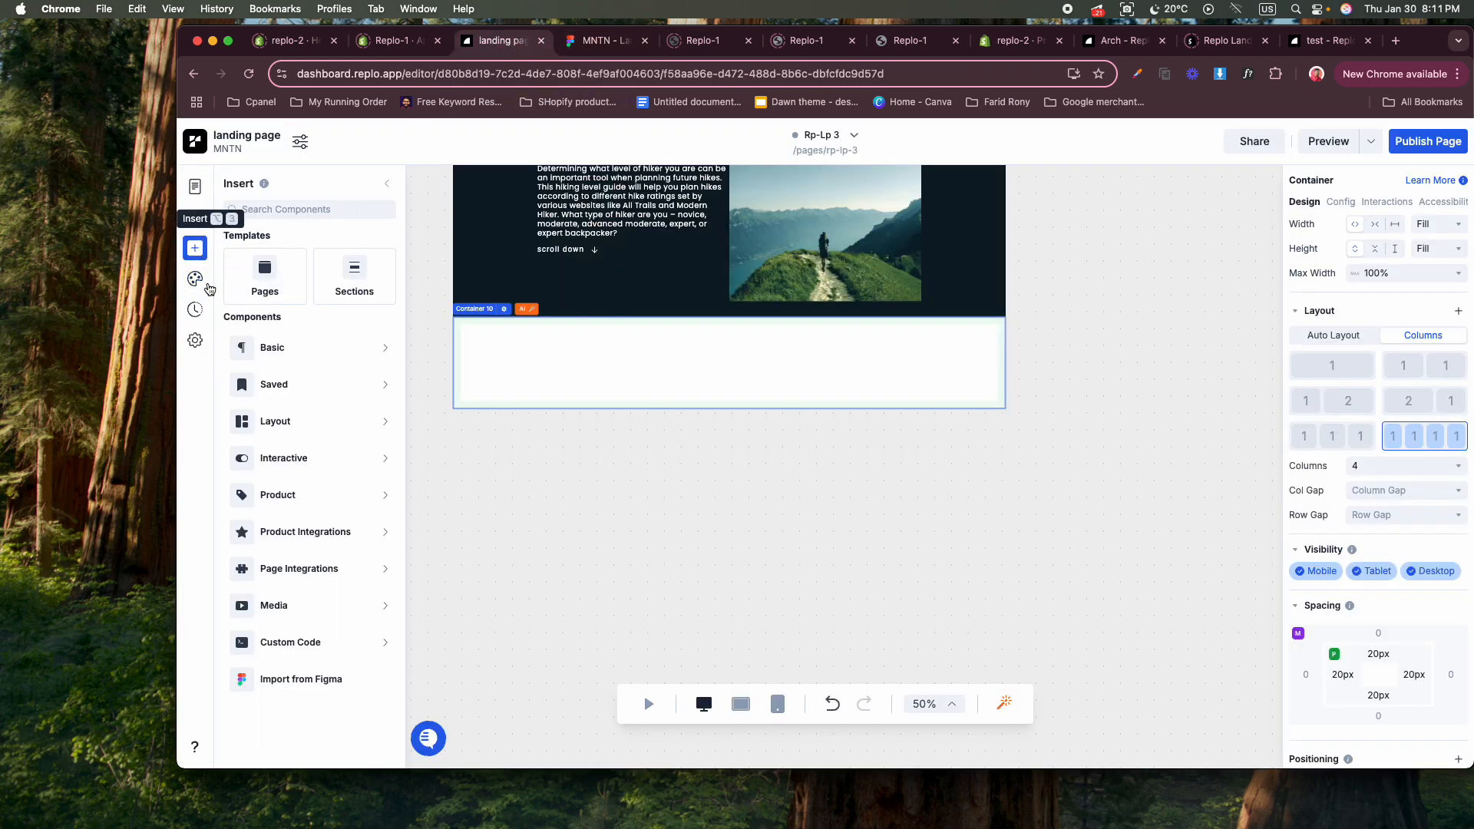
click(321, 357)
drag(455, 529, 524, 376)
Insert a text element directly below the image placeholder in the first column.
click(277, 360)
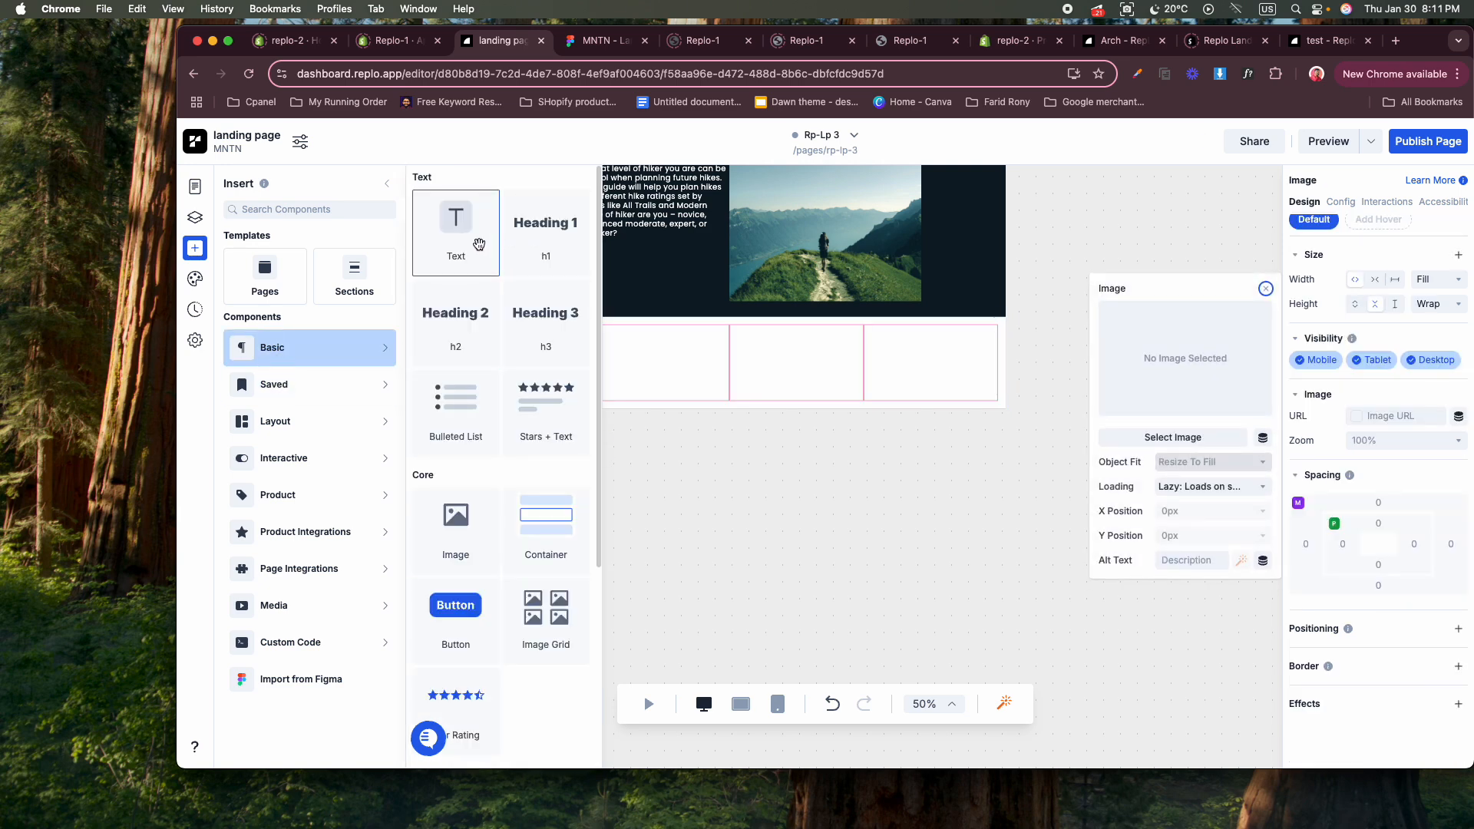
click(622, 43)
click(499, 41)
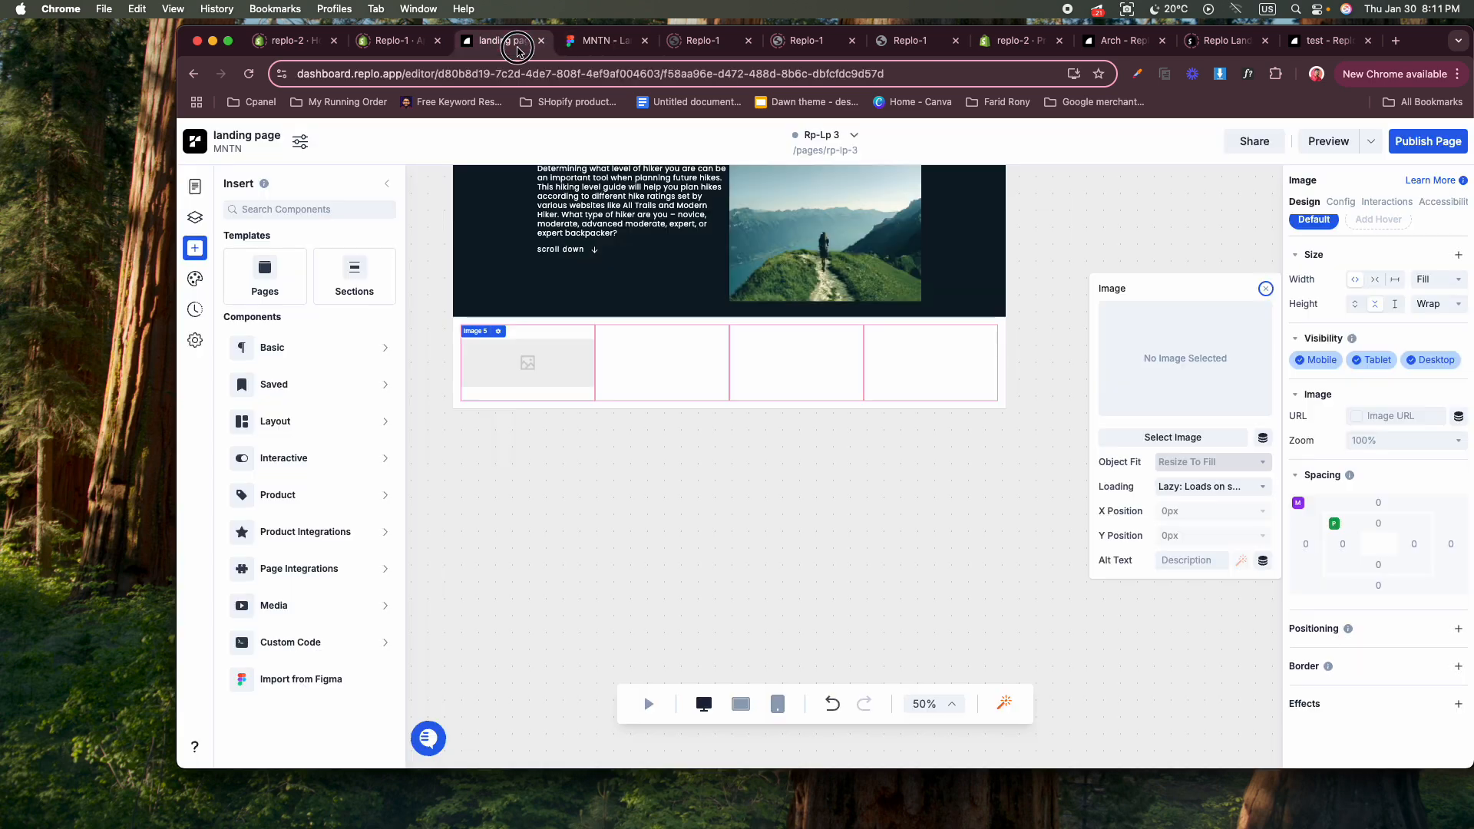
click(286, 347)
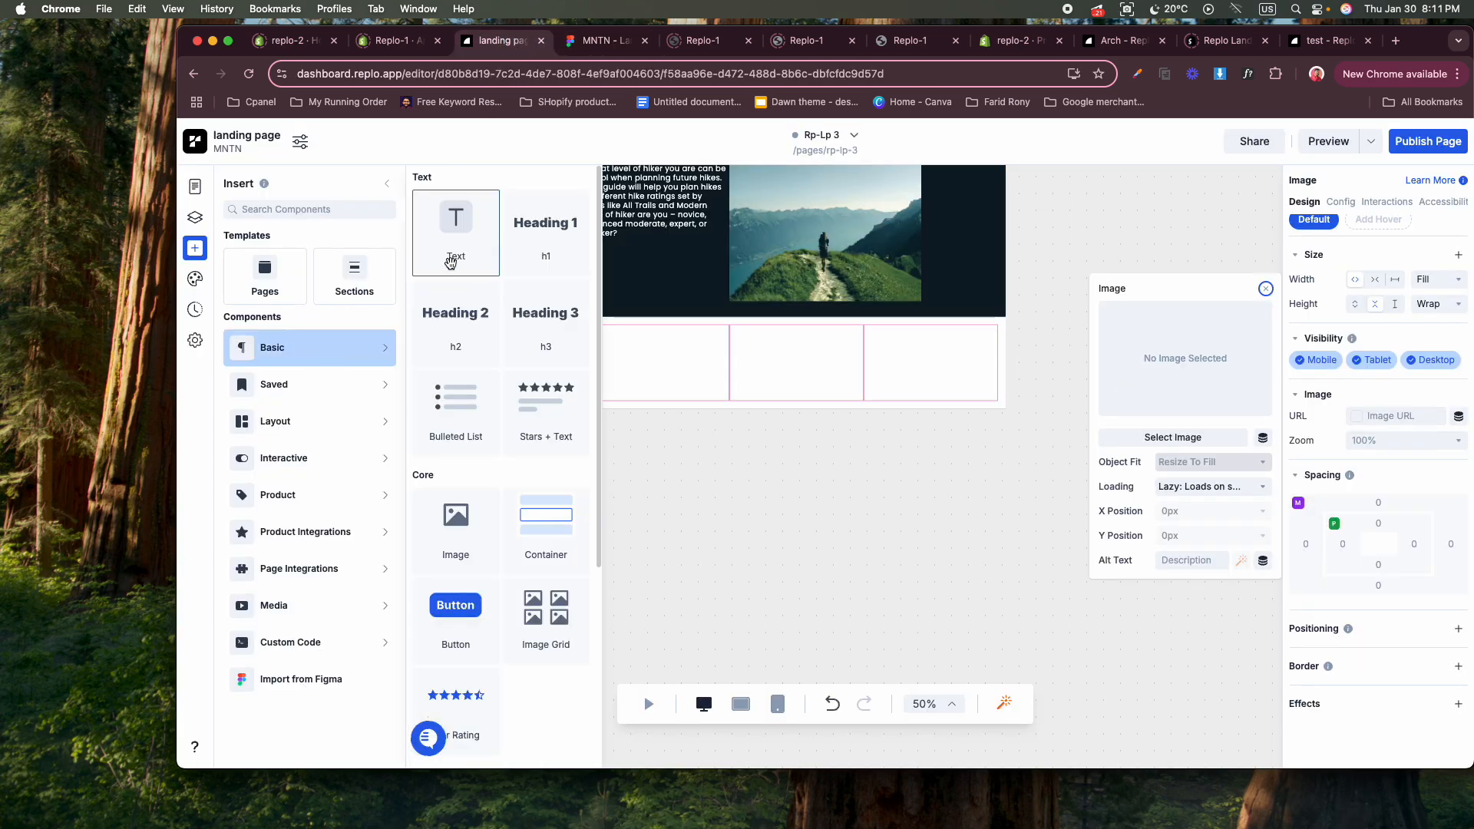
drag(453, 201, 546, 385)
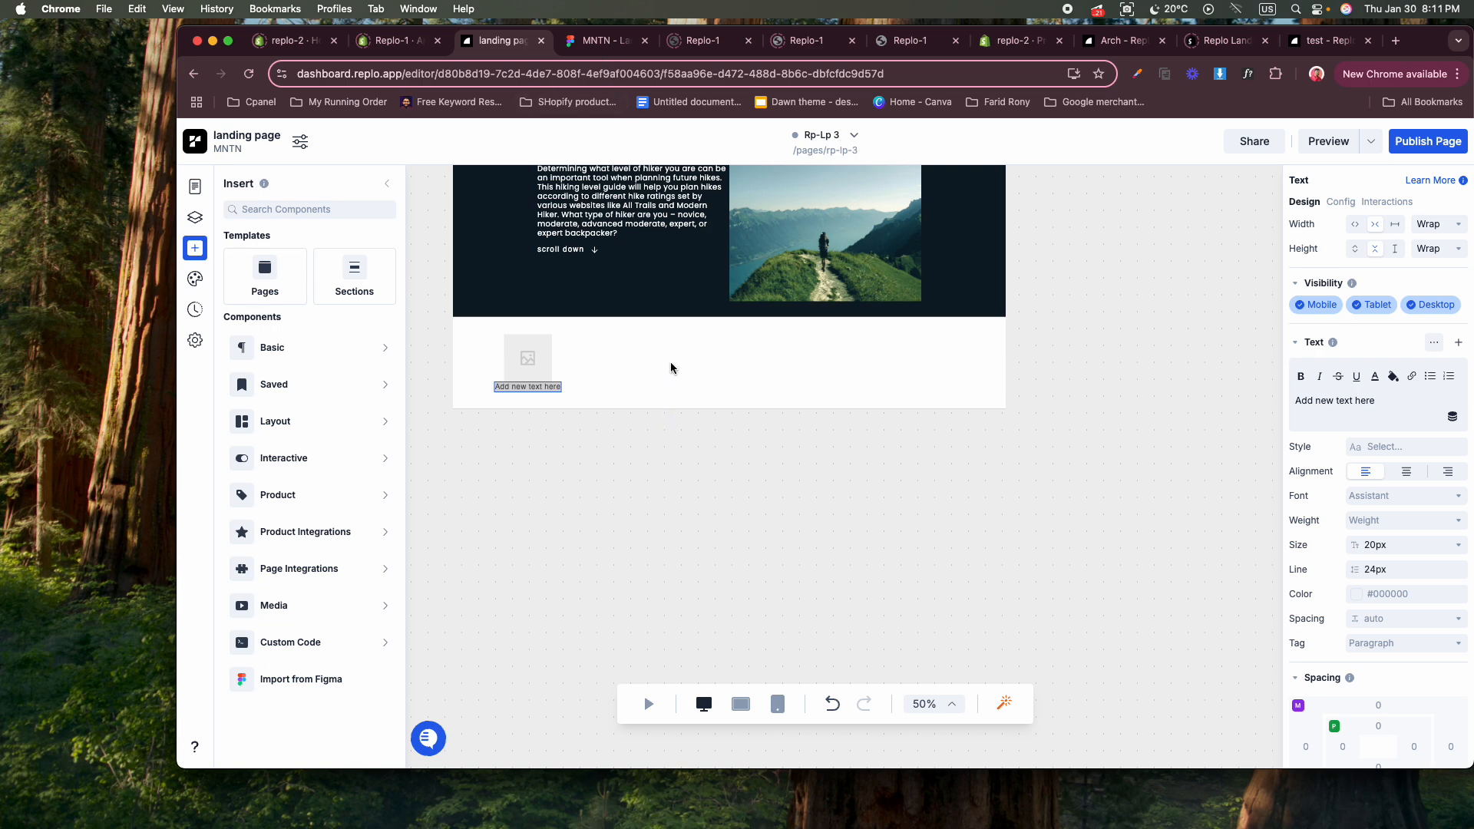
Insert a Heading 1 into the third column with a bulleted list below it.
click(301, 351)
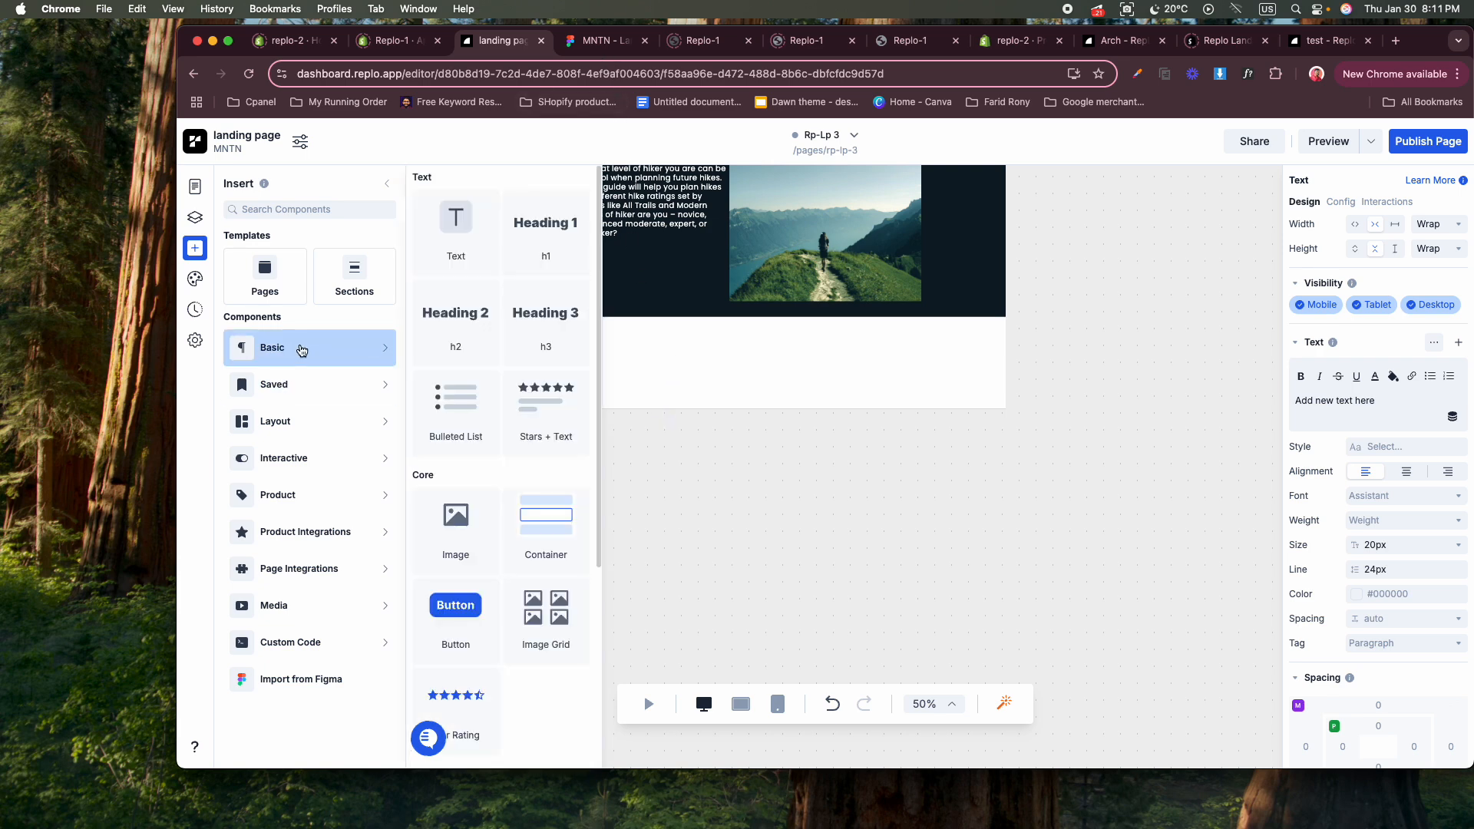
drag(570, 248, 817, 371)
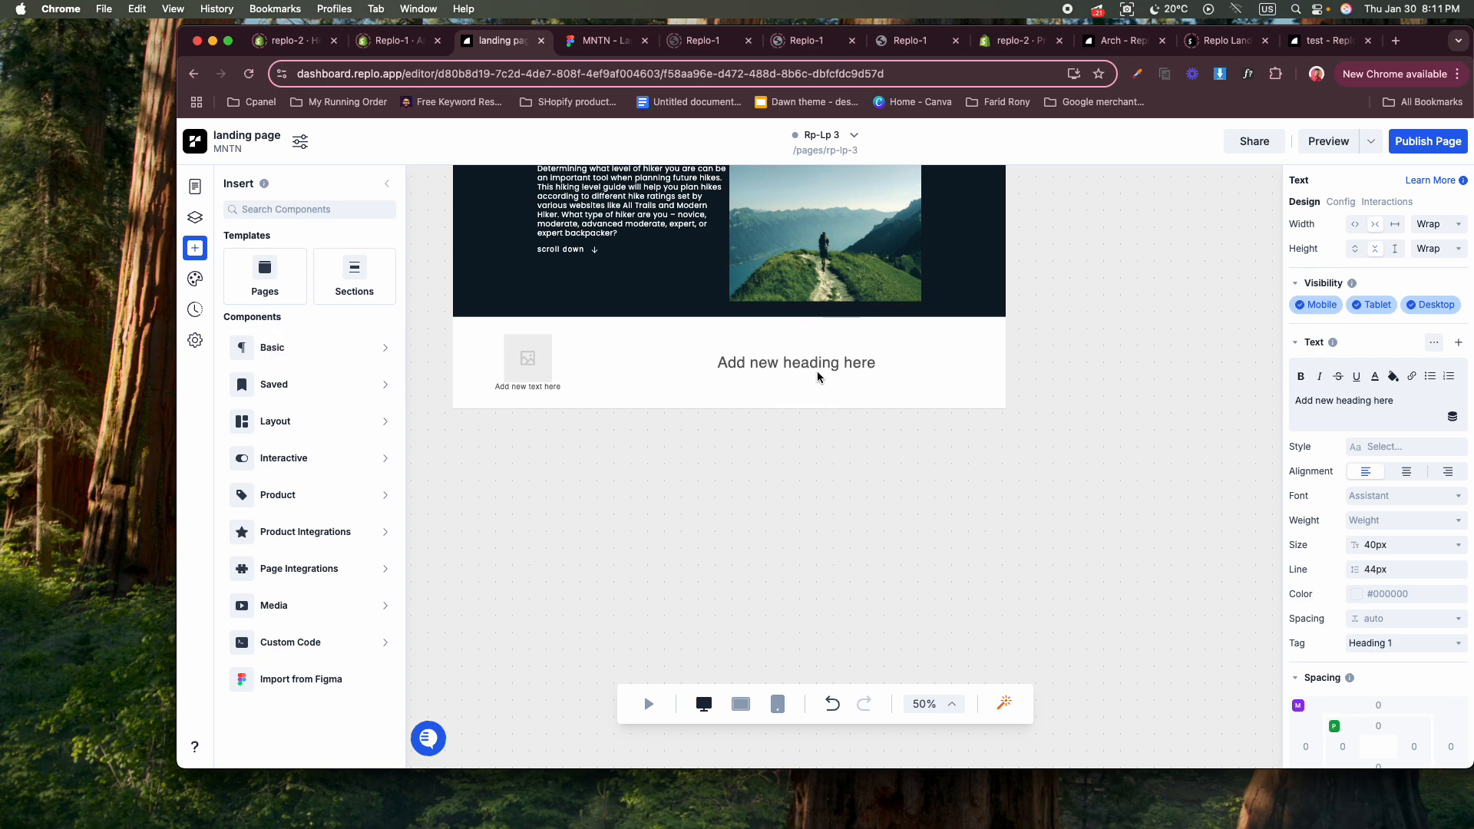
click(300, 352)
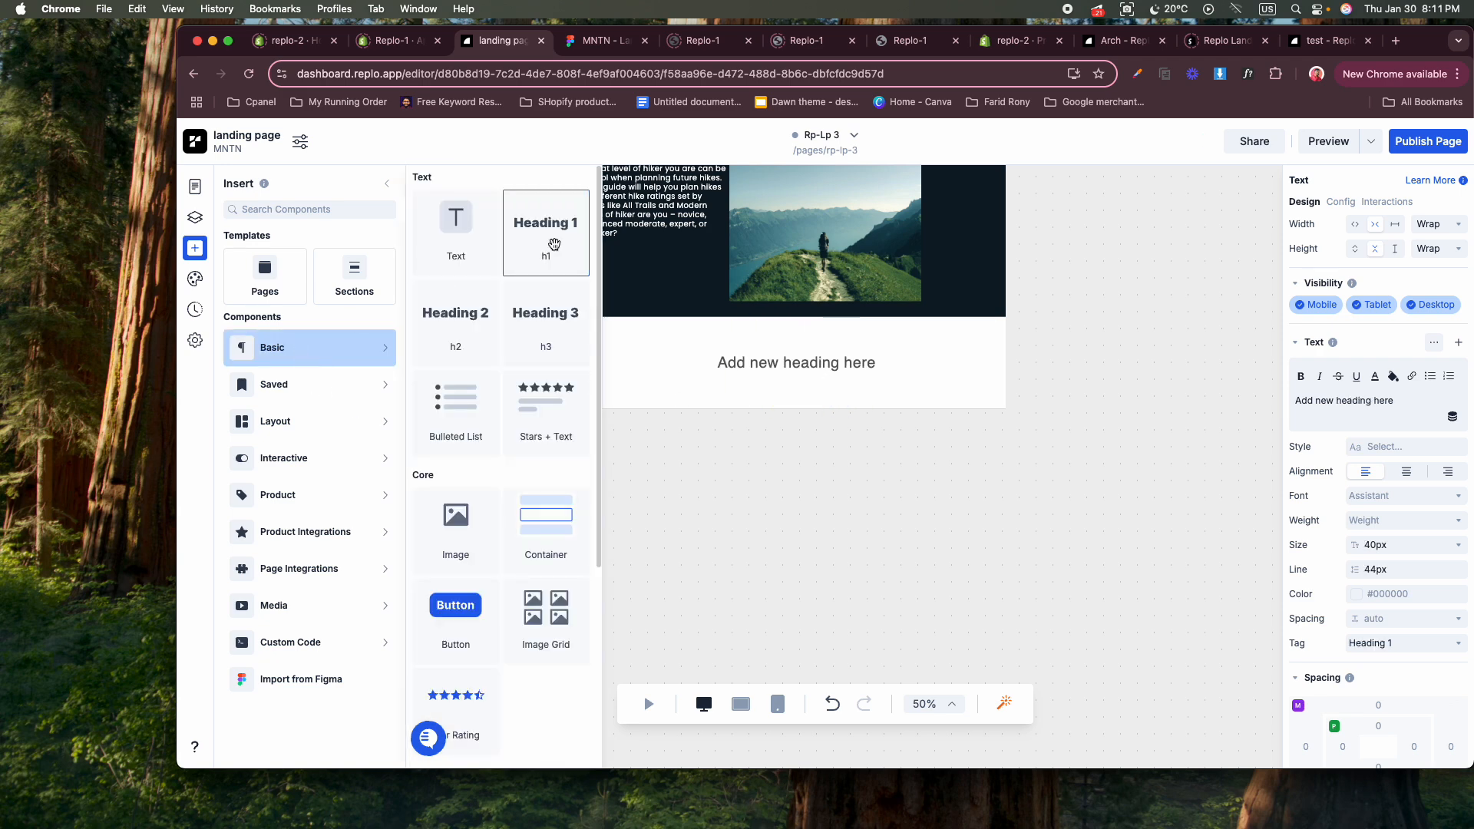
drag(554, 242, 950, 374)
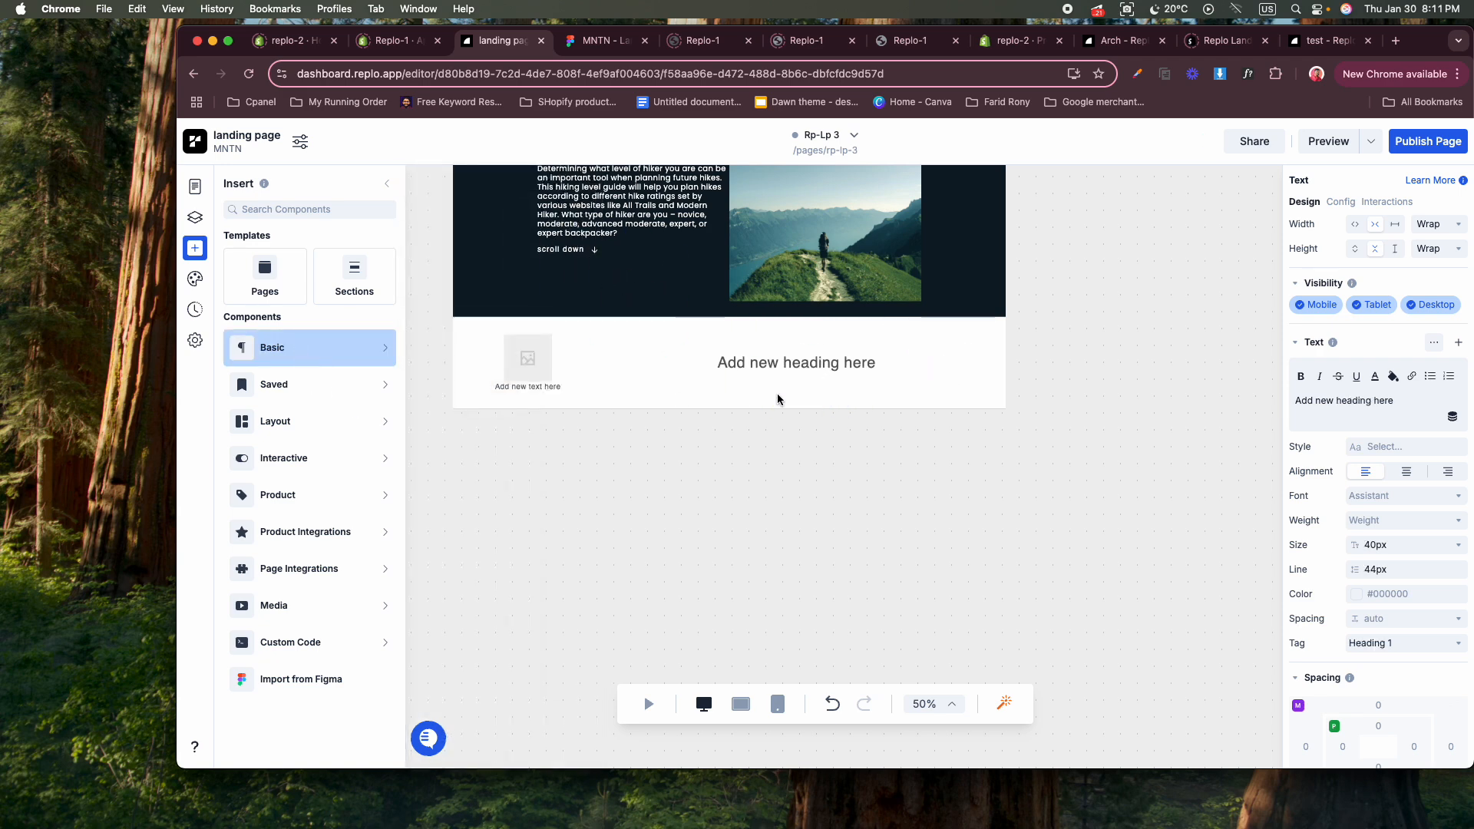
click(290, 361)
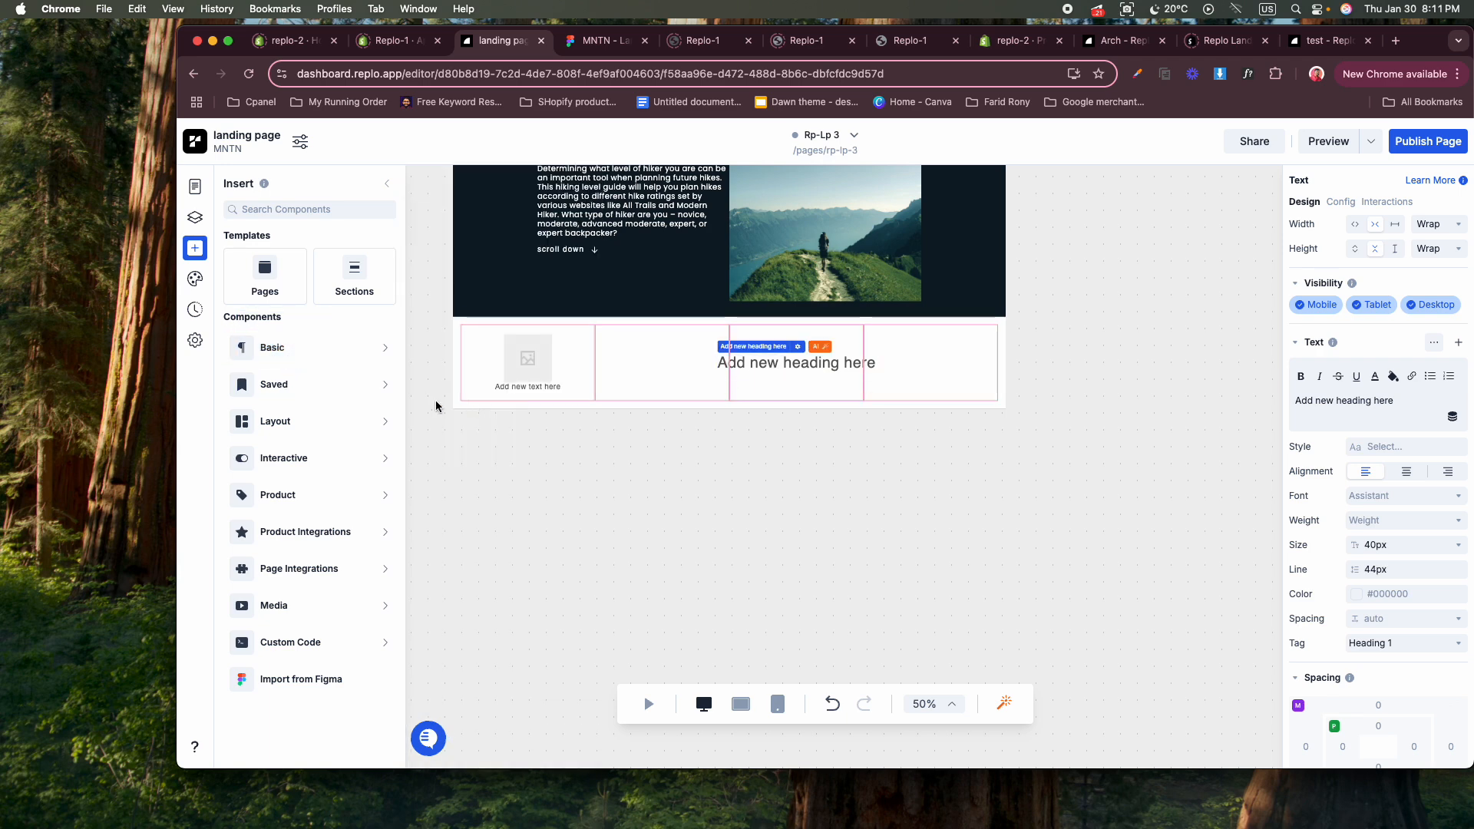
click(311, 355)
drag(444, 431, 789, 380)
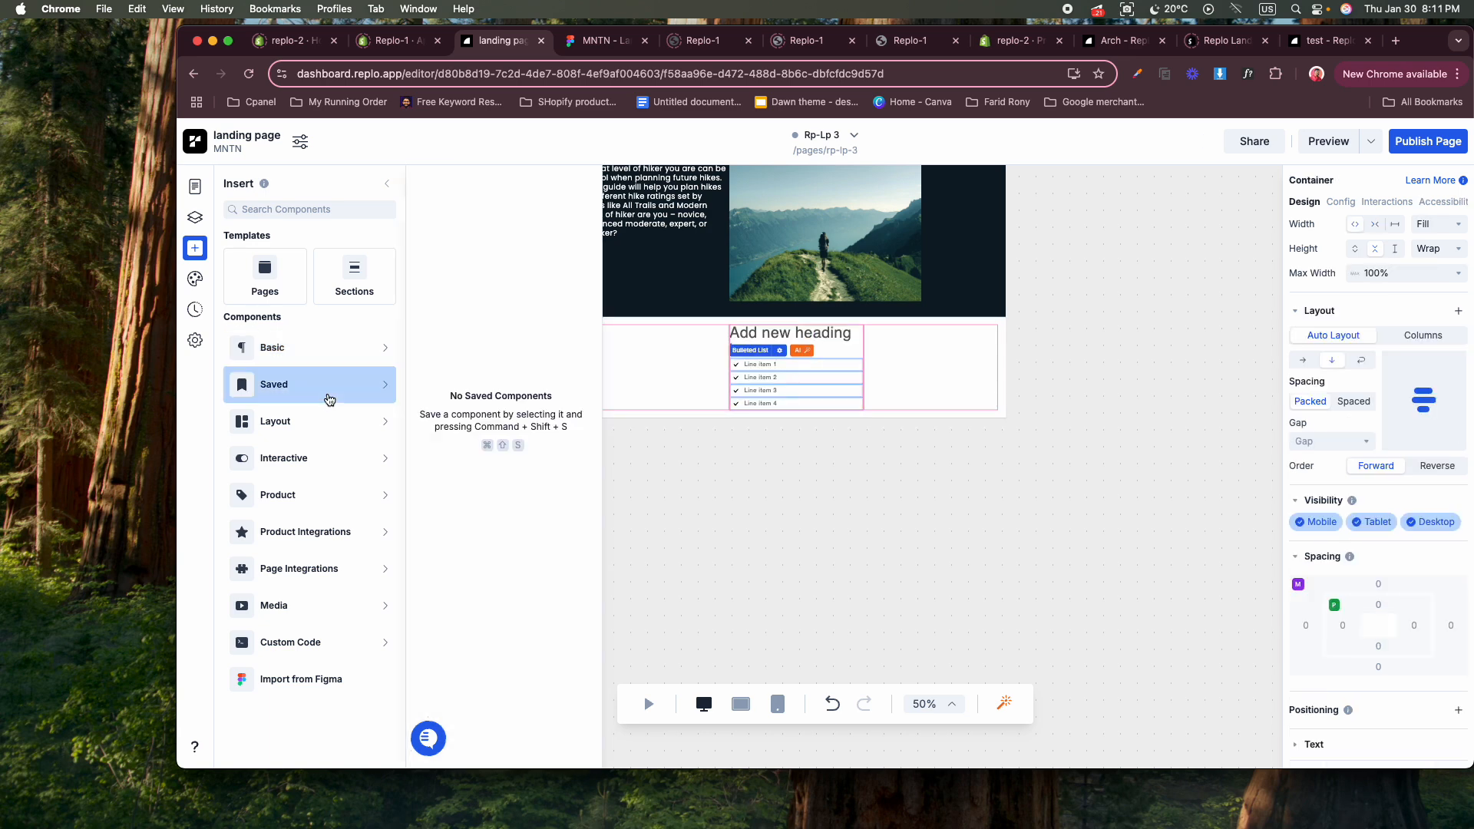
Insert a Heading 2 into the fourth column with a bulleted list below it.
mouse_move(308, 351)
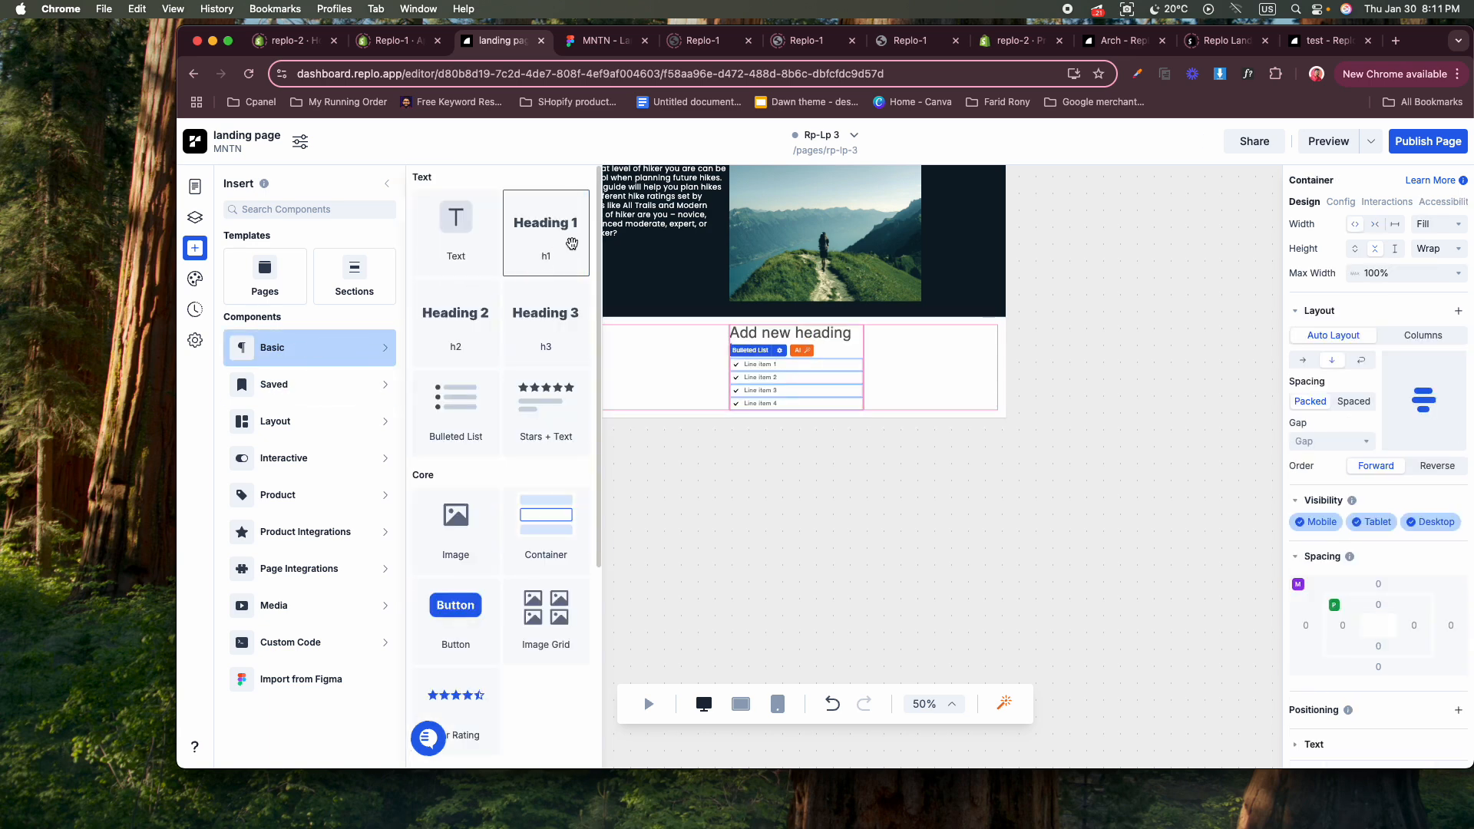
click(486, 326)
drag(486, 327, 949, 366)
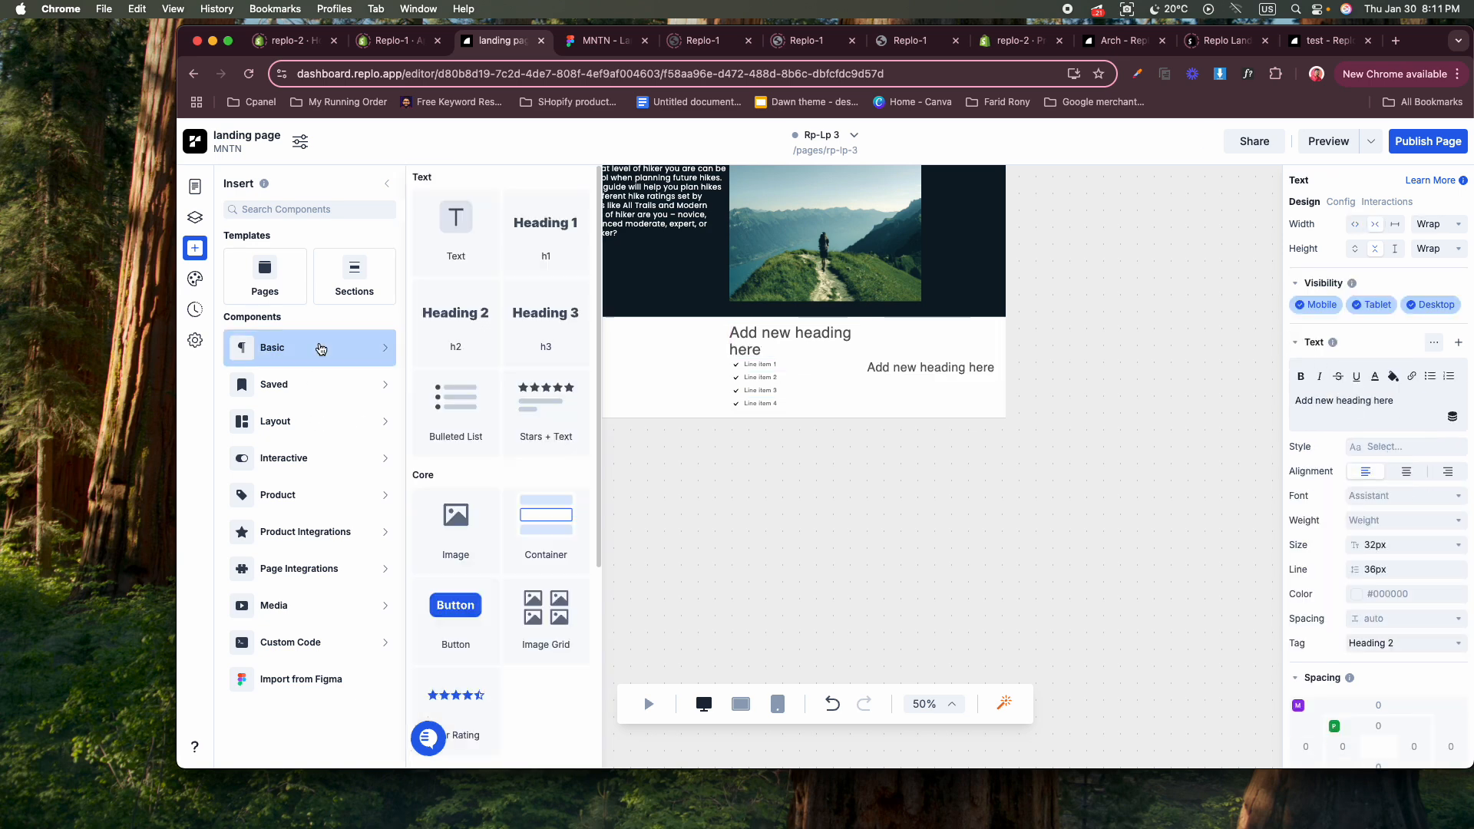
mouse_move(288, 355)
drag(449, 375, 351, 370)
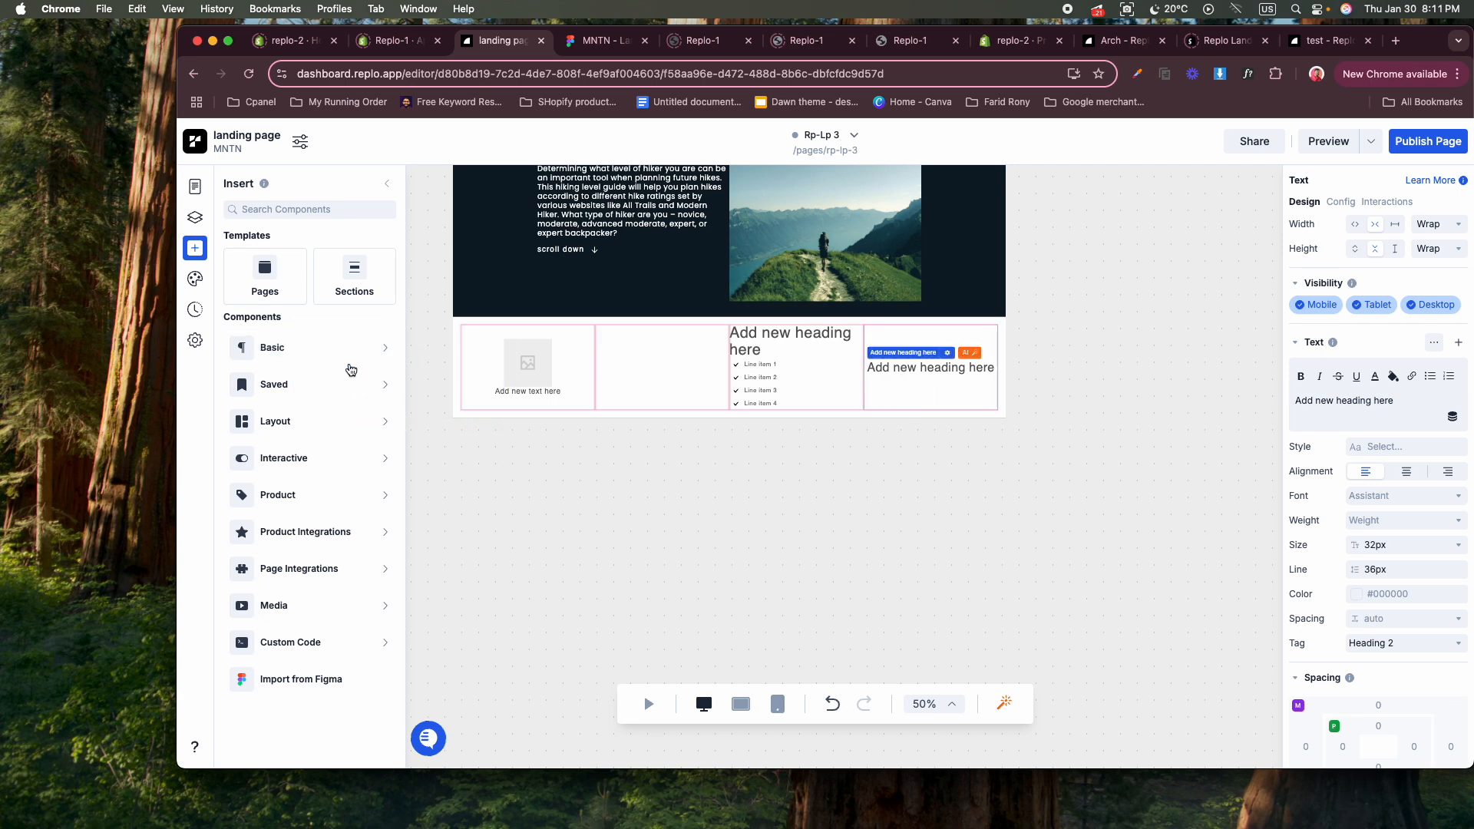
mouse_move(346, 363)
drag(465, 422, 923, 376)
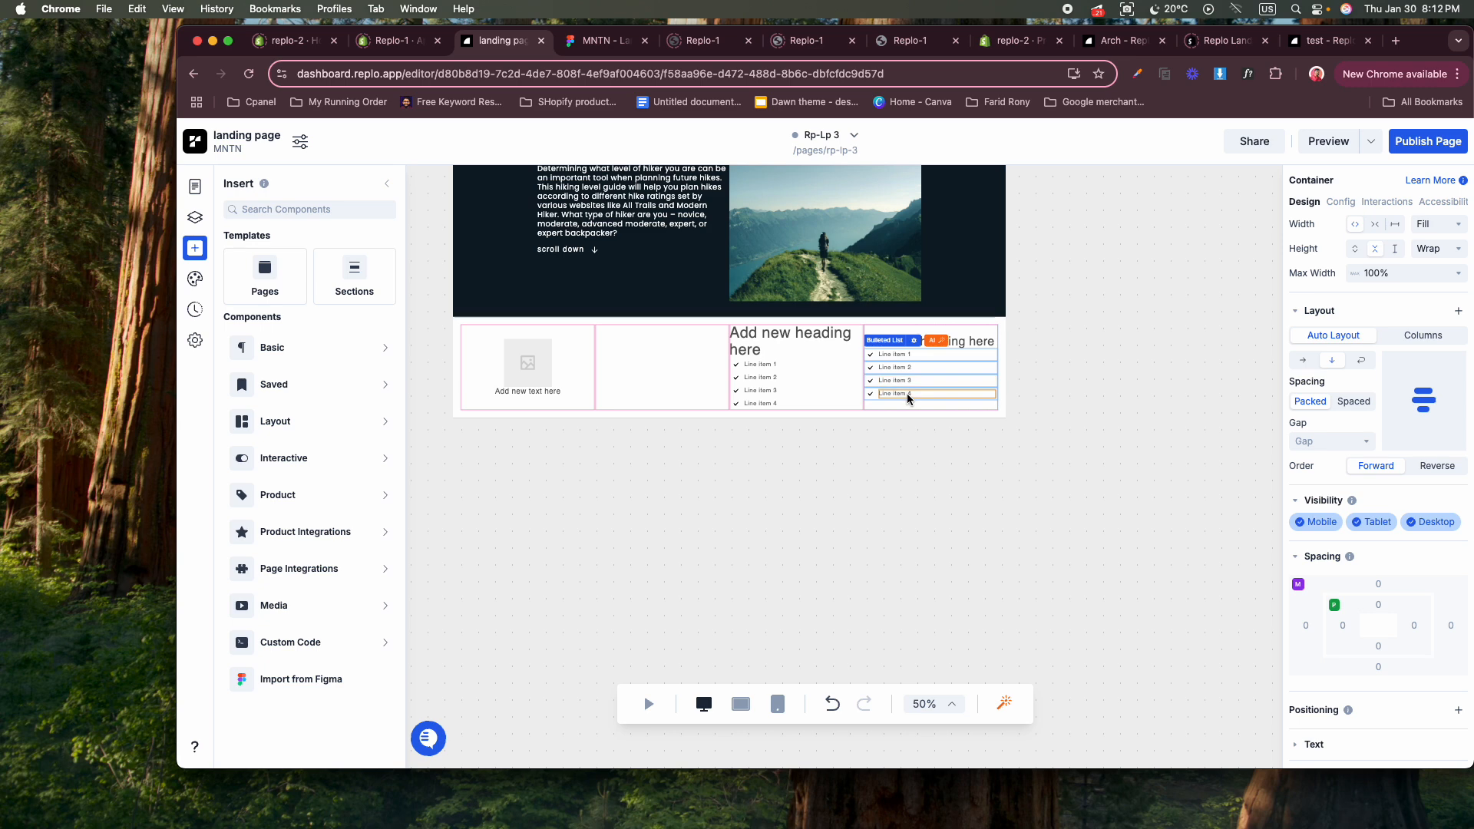
Replace the third column's Heading 1 with a Heading 2 above the bulleted list.
click(760, 333)
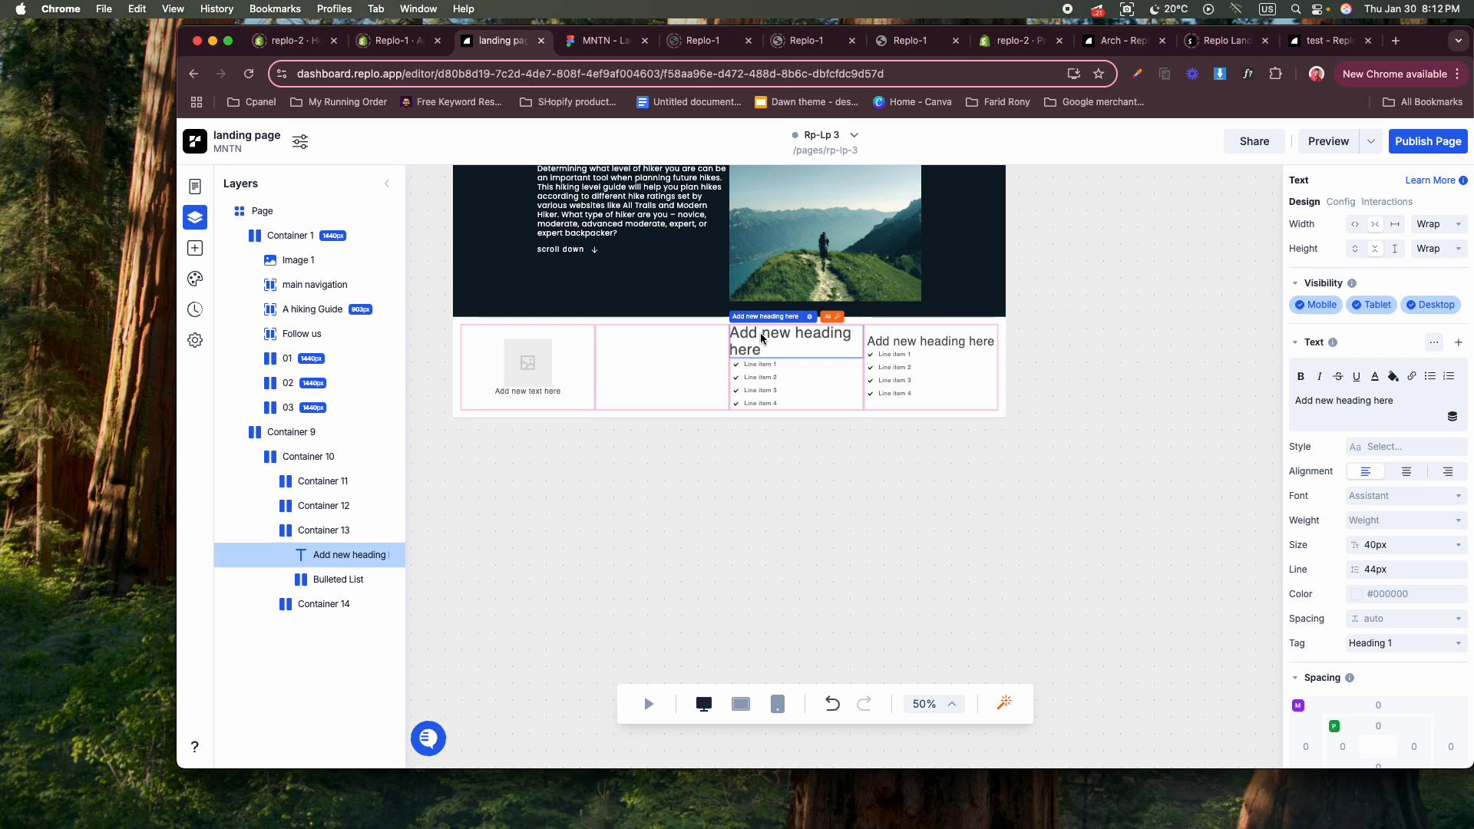
click(195, 250)
click(249, 344)
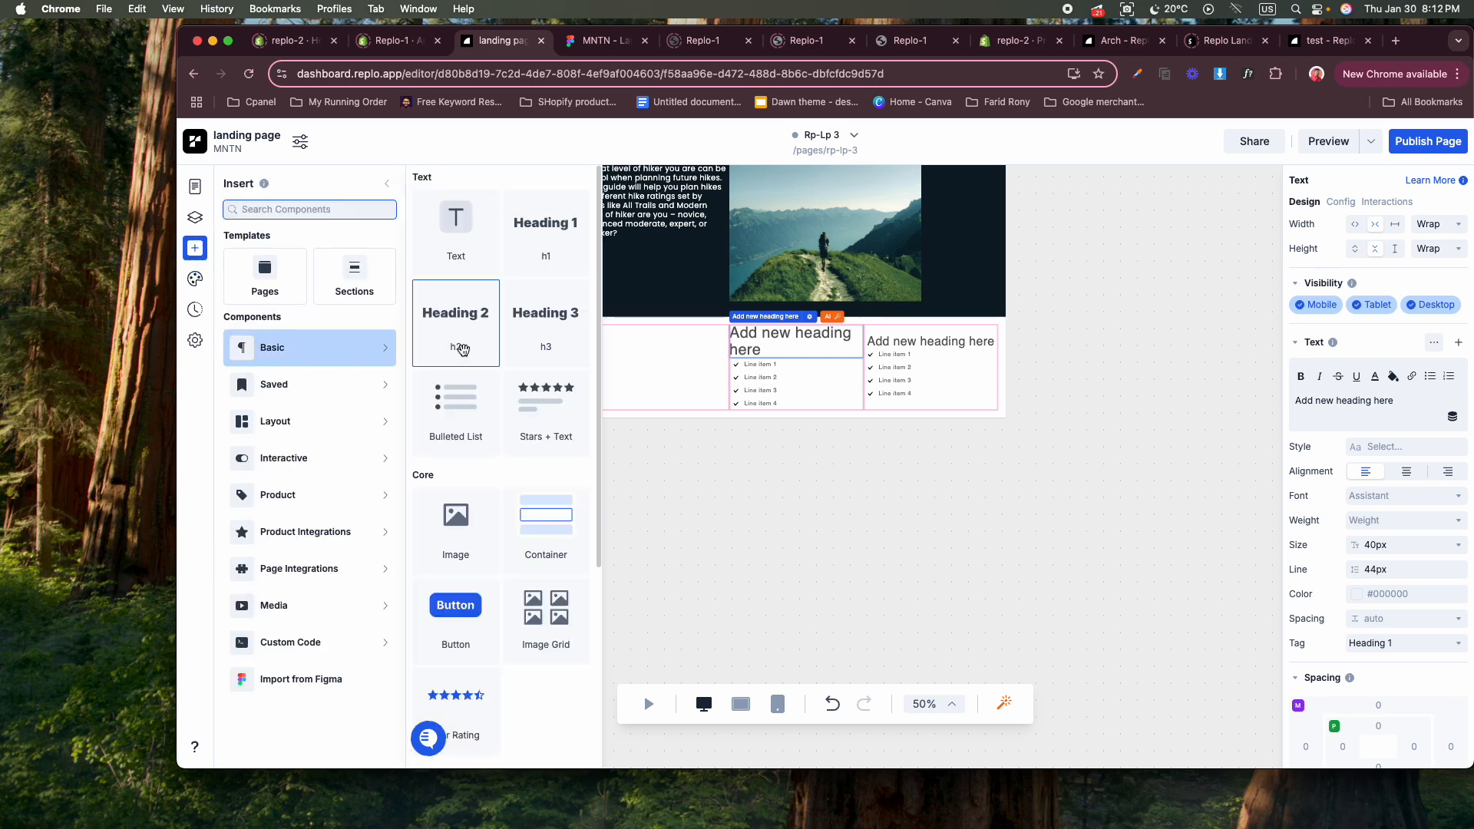
drag(463, 349, 829, 349)
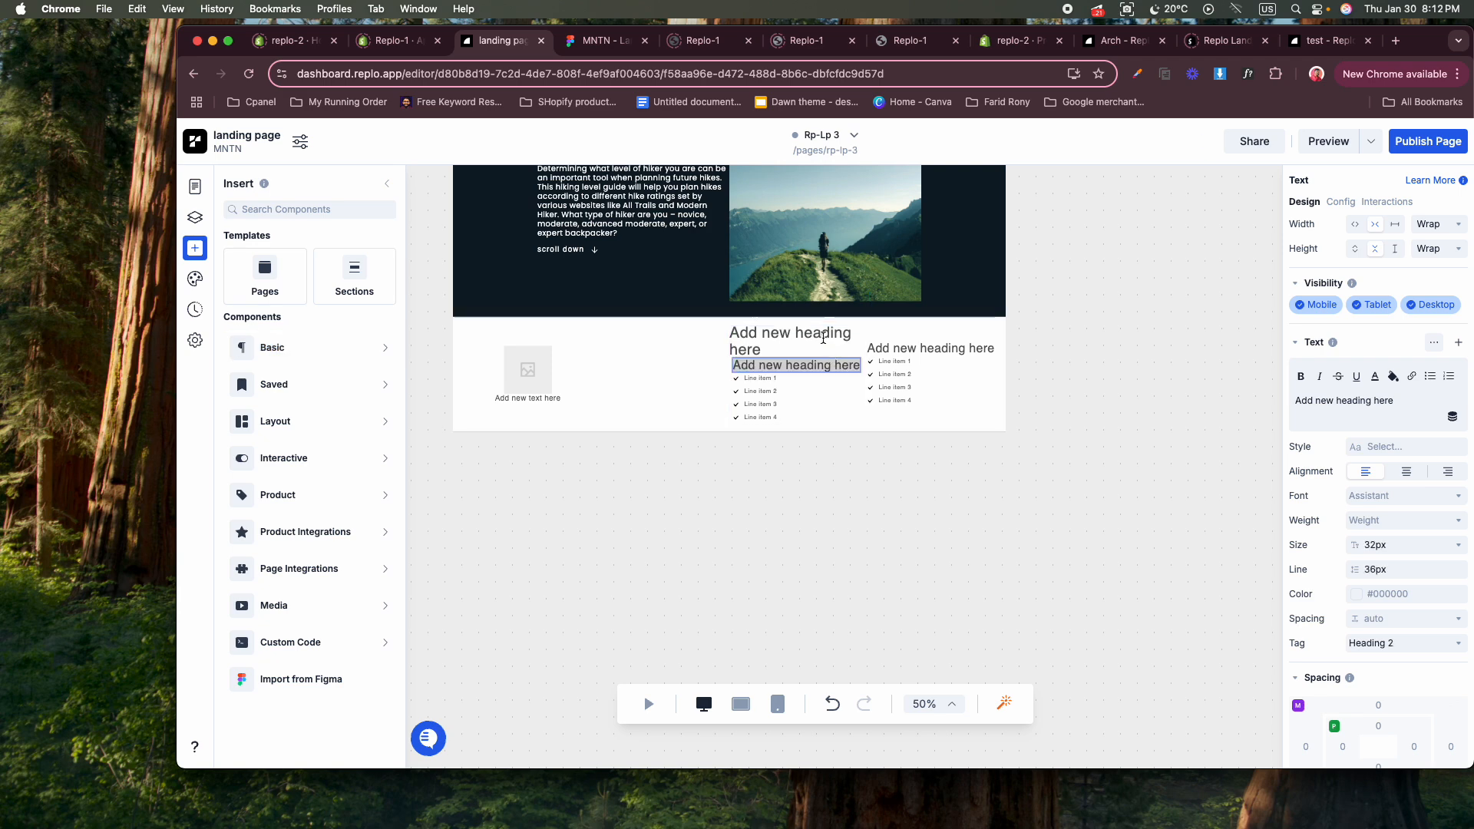
click(807, 337)
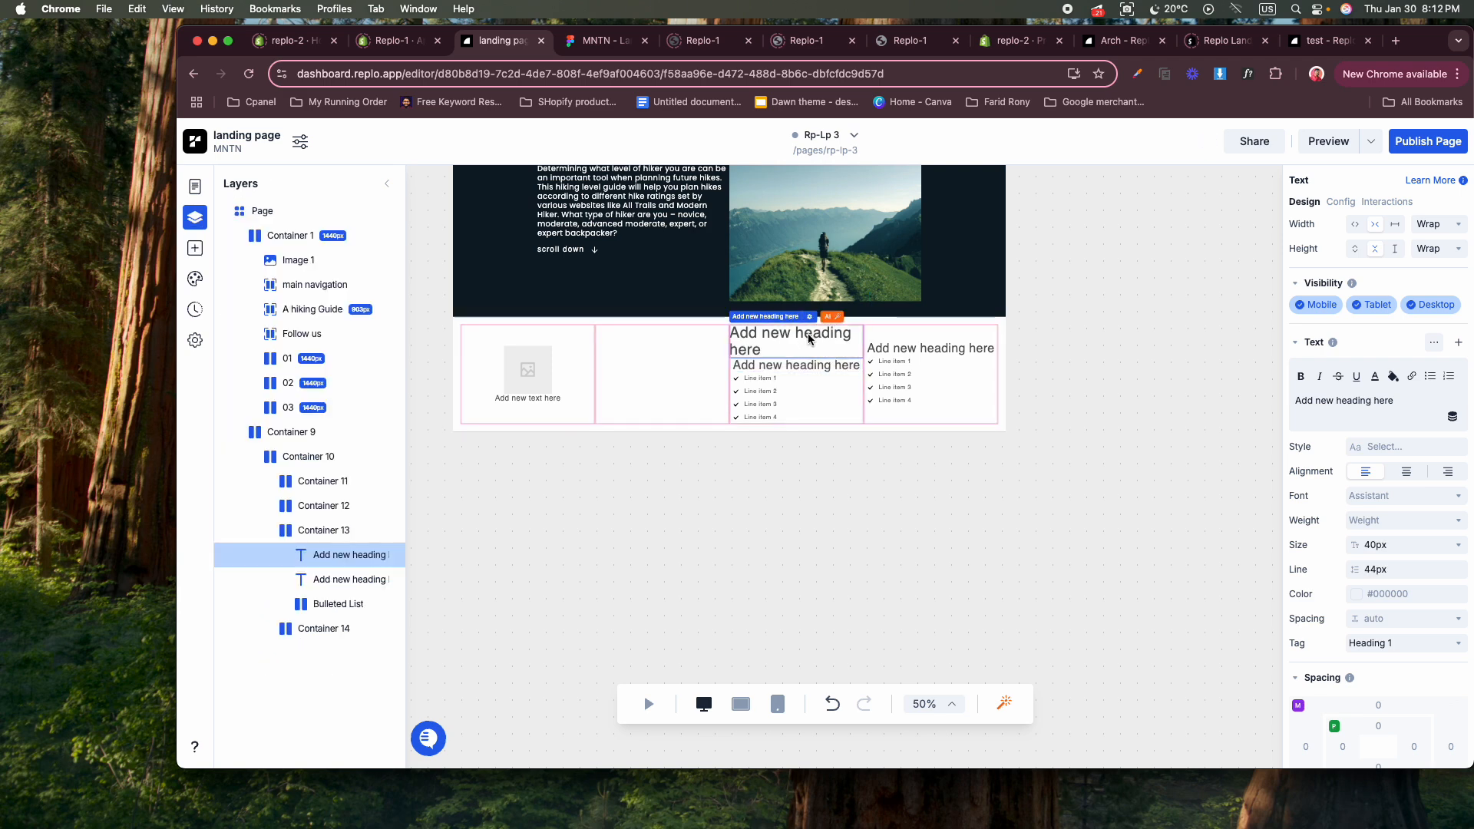
key(BackSpace)
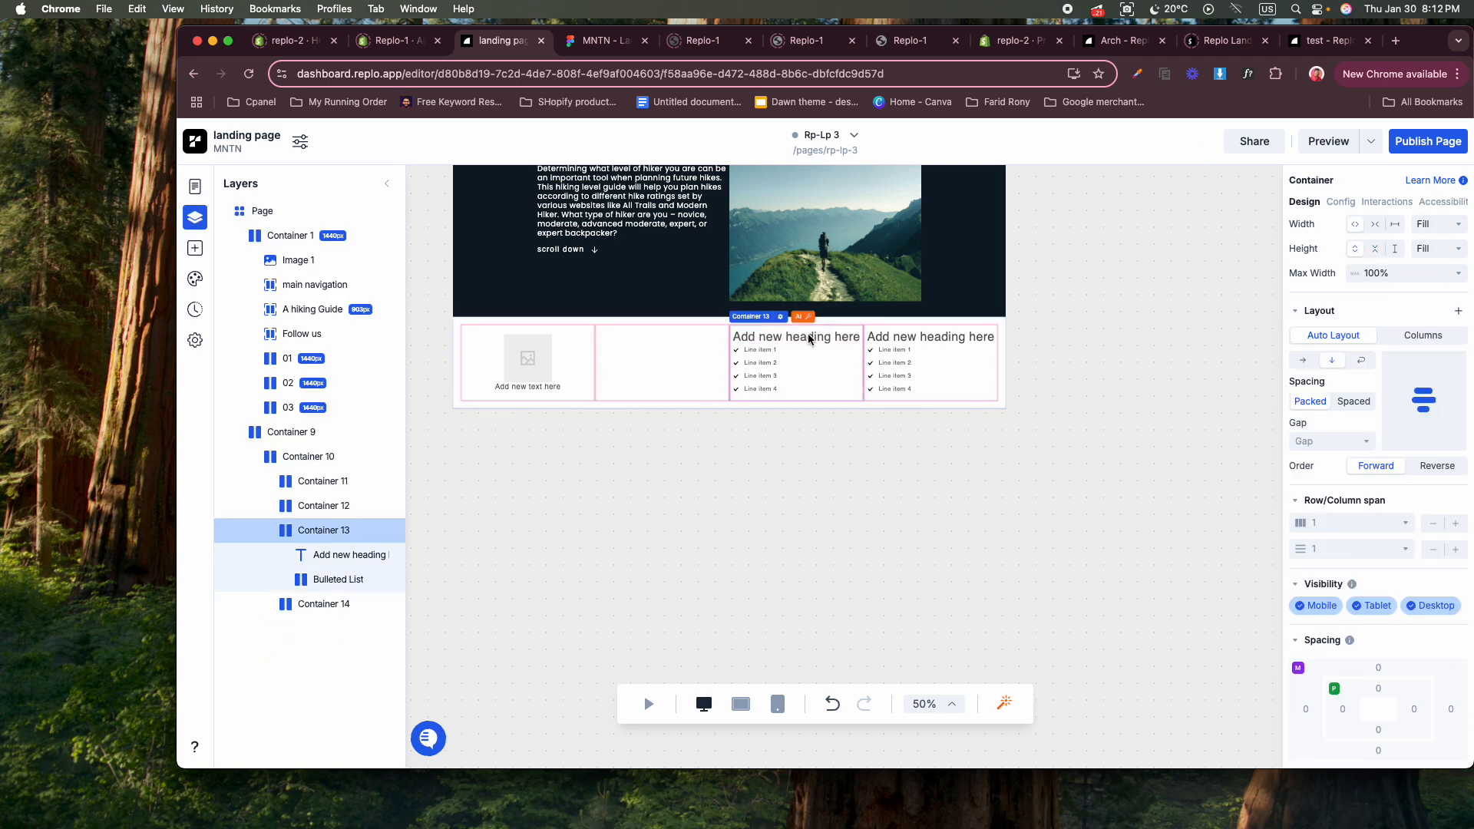
Assign Logo.svg from the asset library to the first column's image placeholder.
click(545, 357)
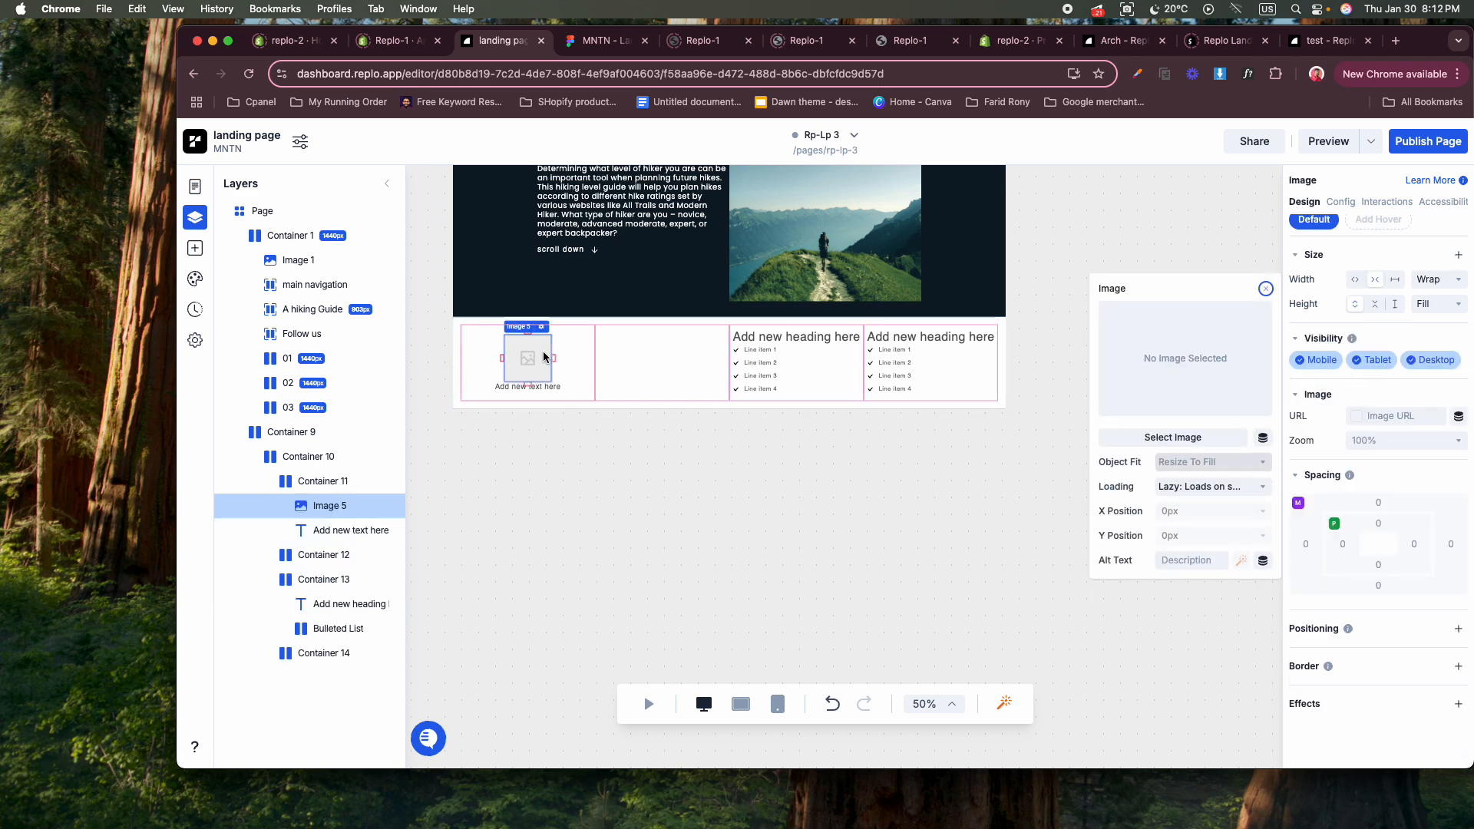
click(1144, 438)
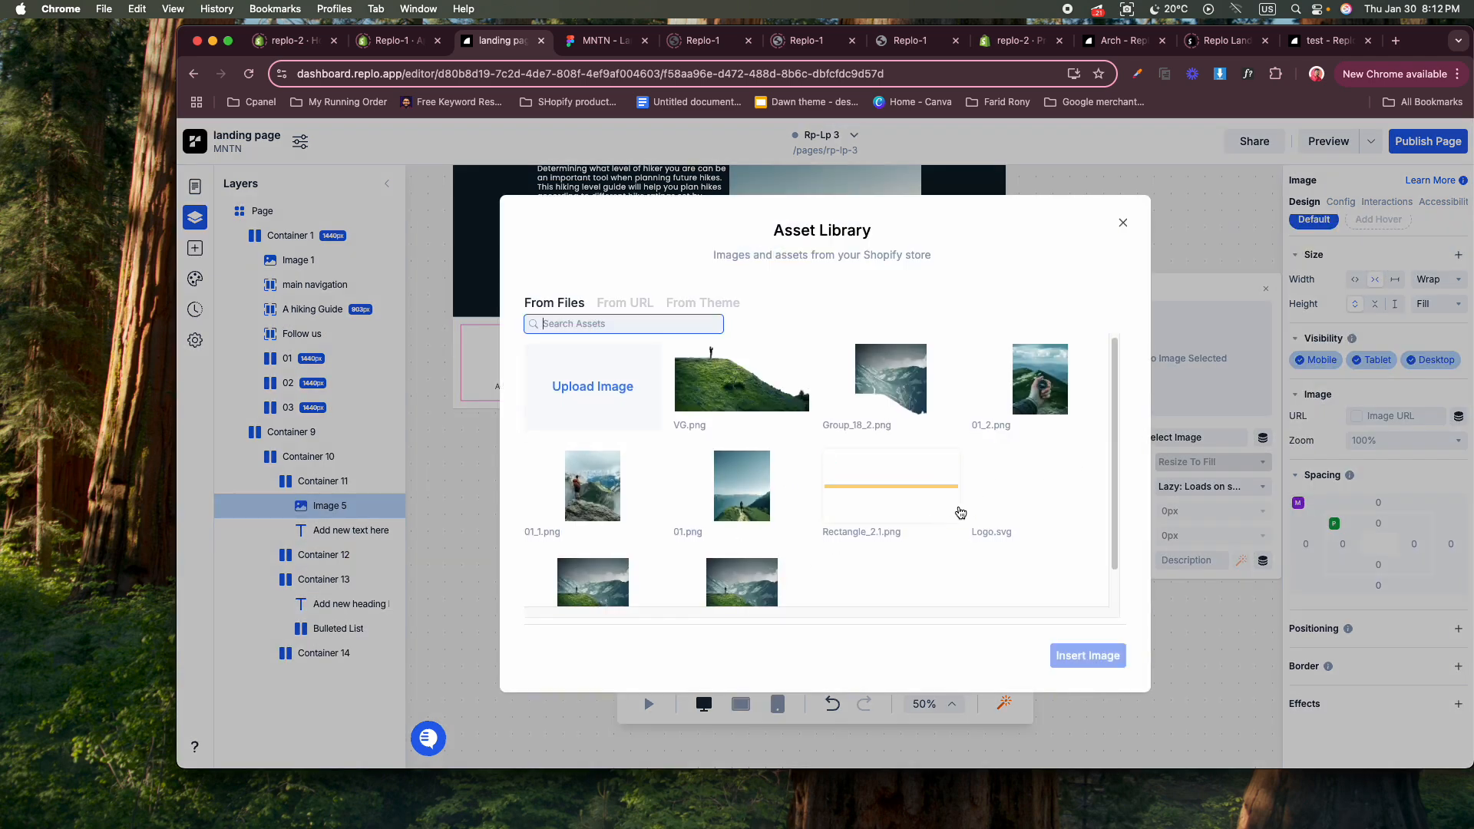
click(986, 507)
click(1077, 658)
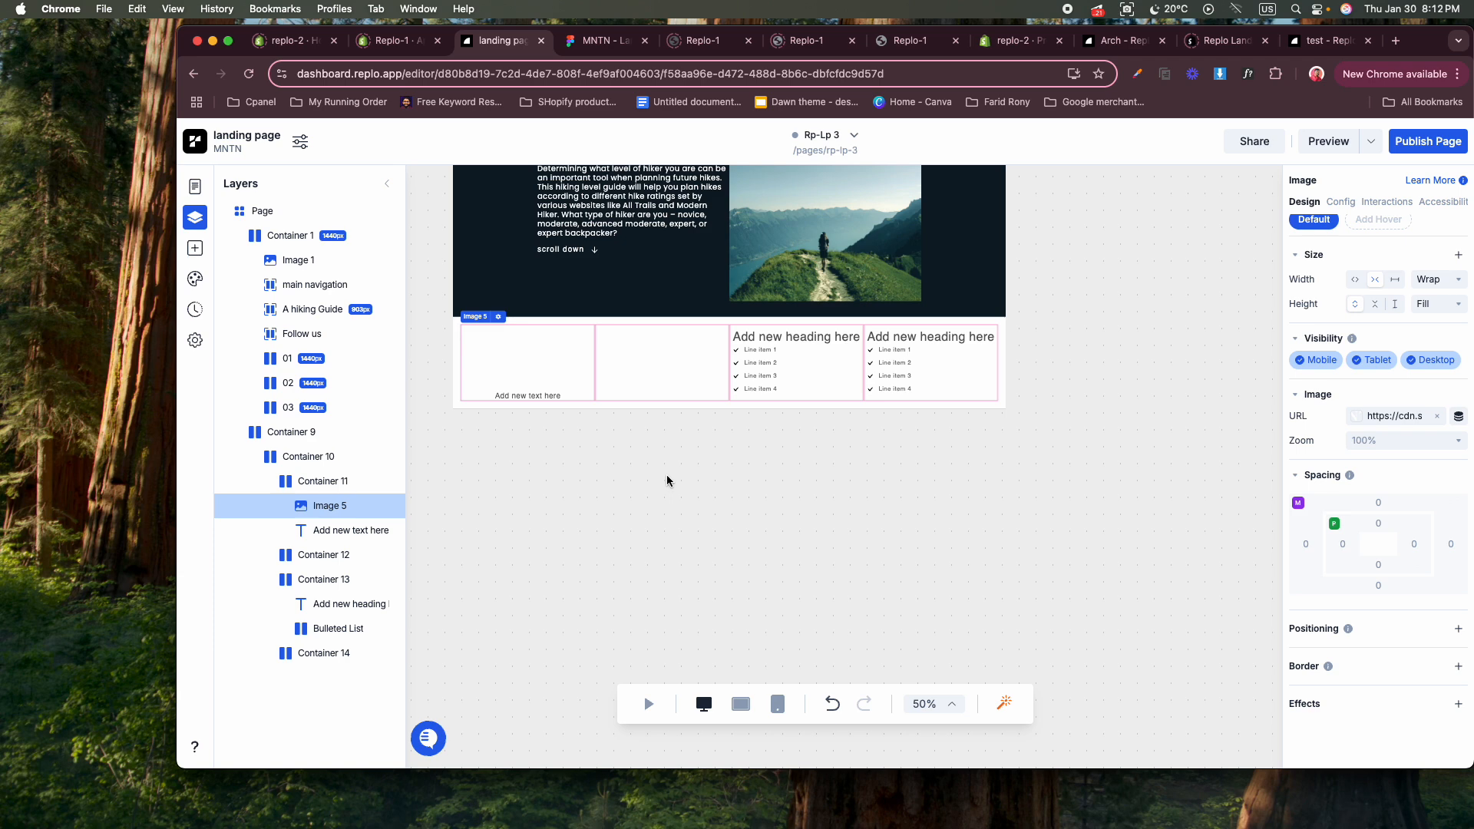
Give the four-column footer container a solid #0B1D26 background from the page colors.
click(459, 346)
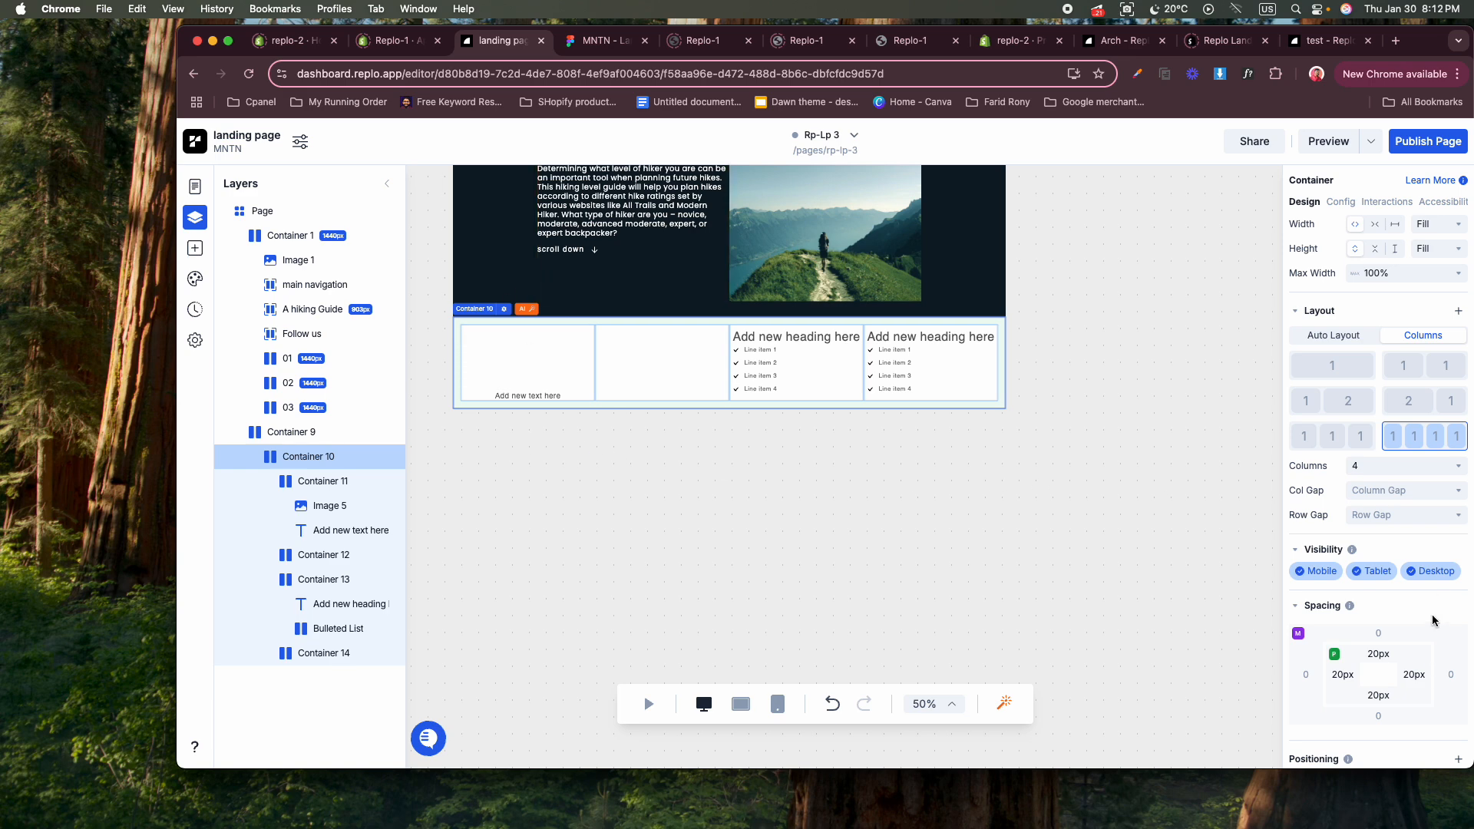
scroll(1433, 619, down, 5)
scroll(1443, 637, up, 4)
scroll(1451, 652, down, 4)
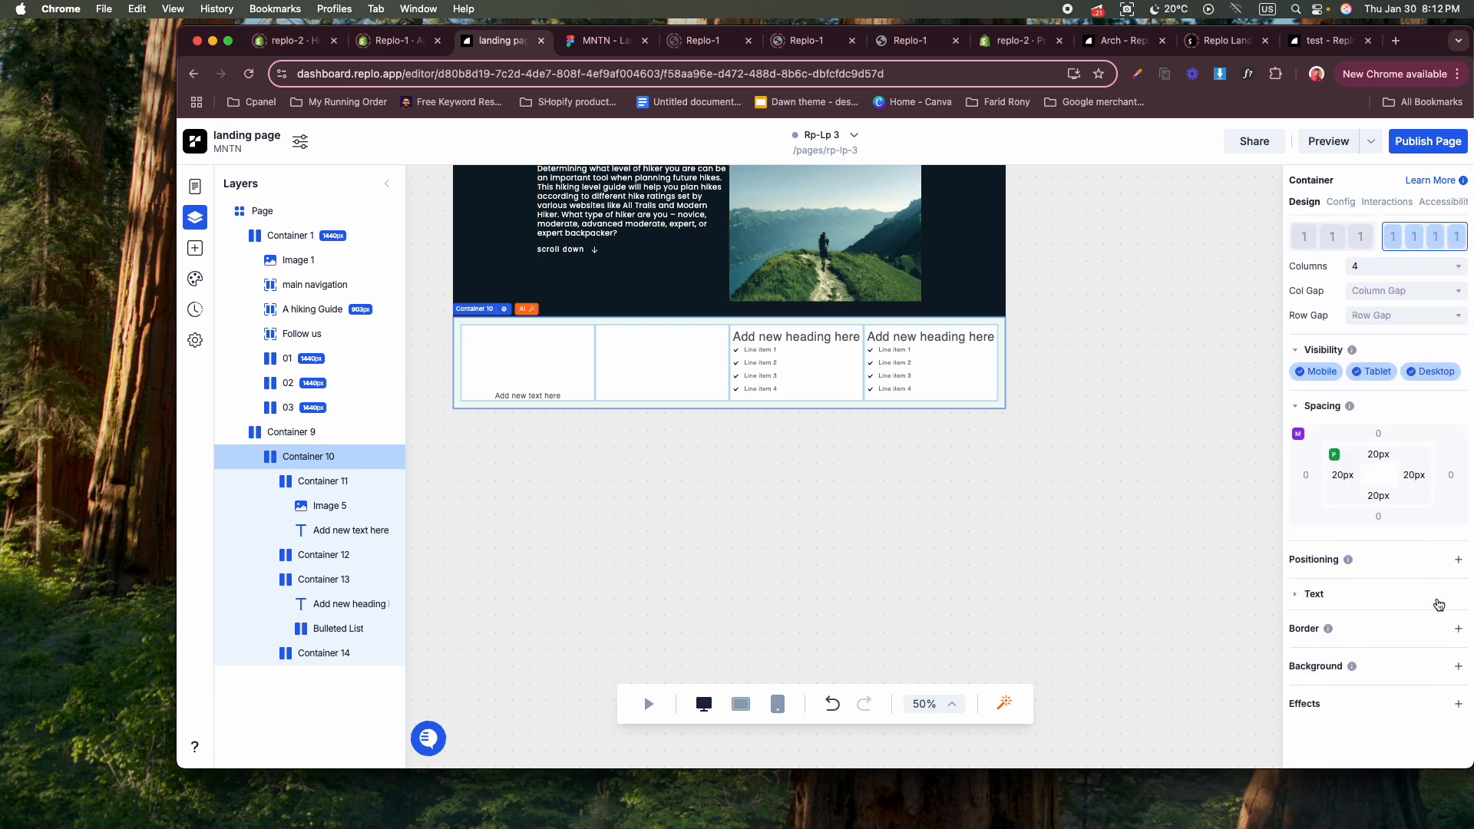
click(1459, 668)
click(1442, 691)
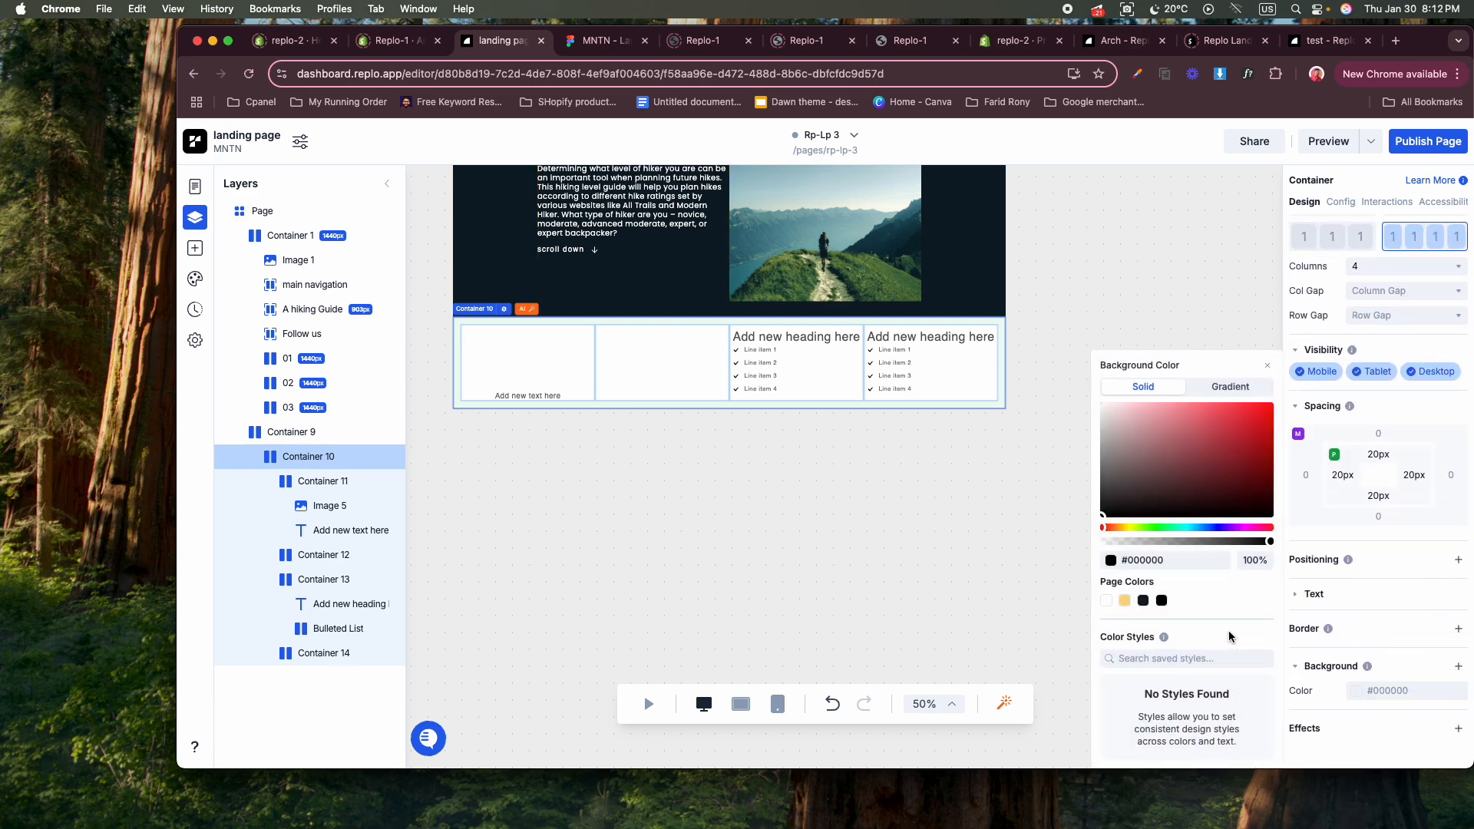
click(1147, 602)
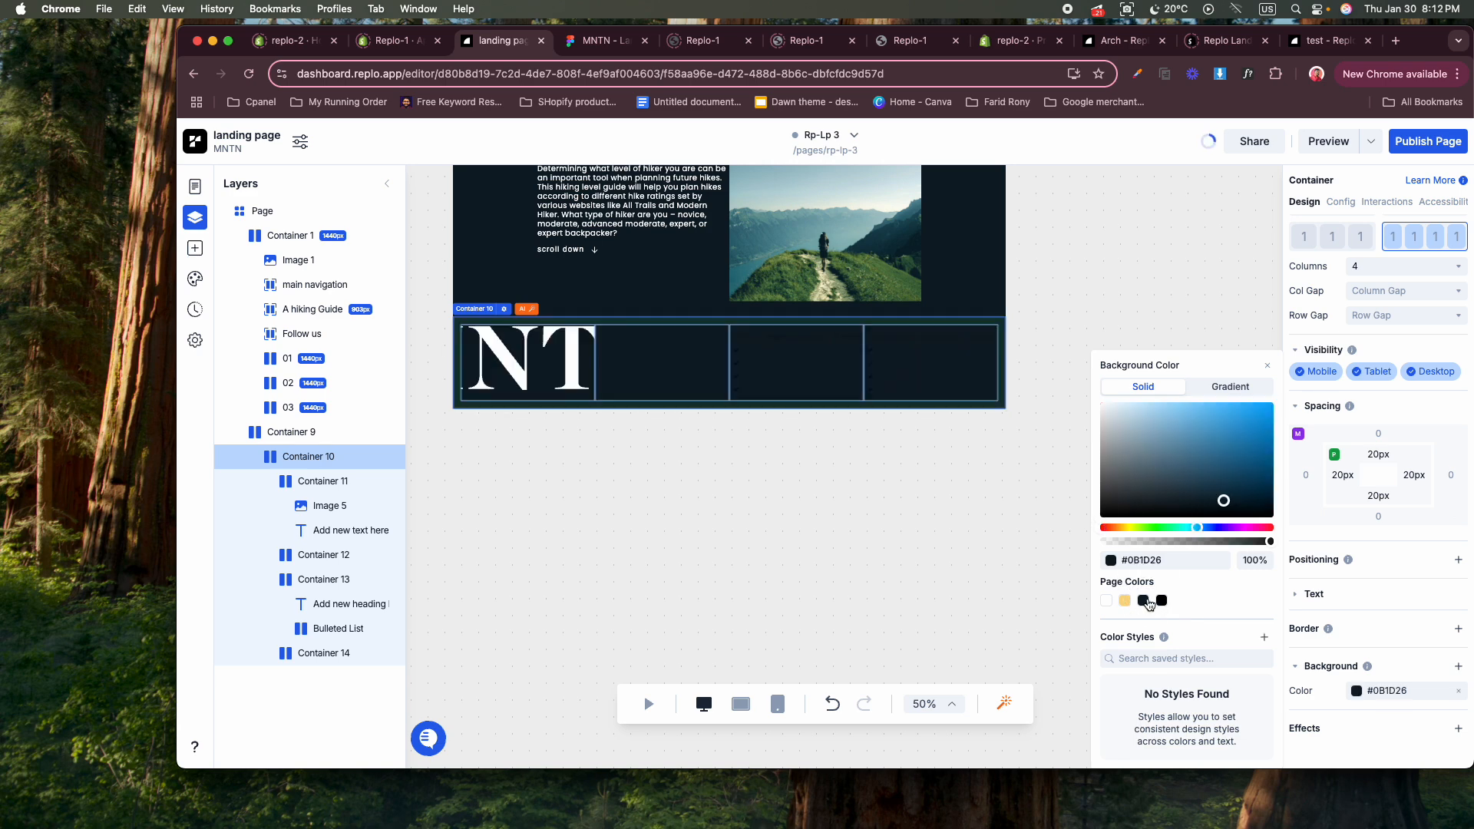
click(912, 523)
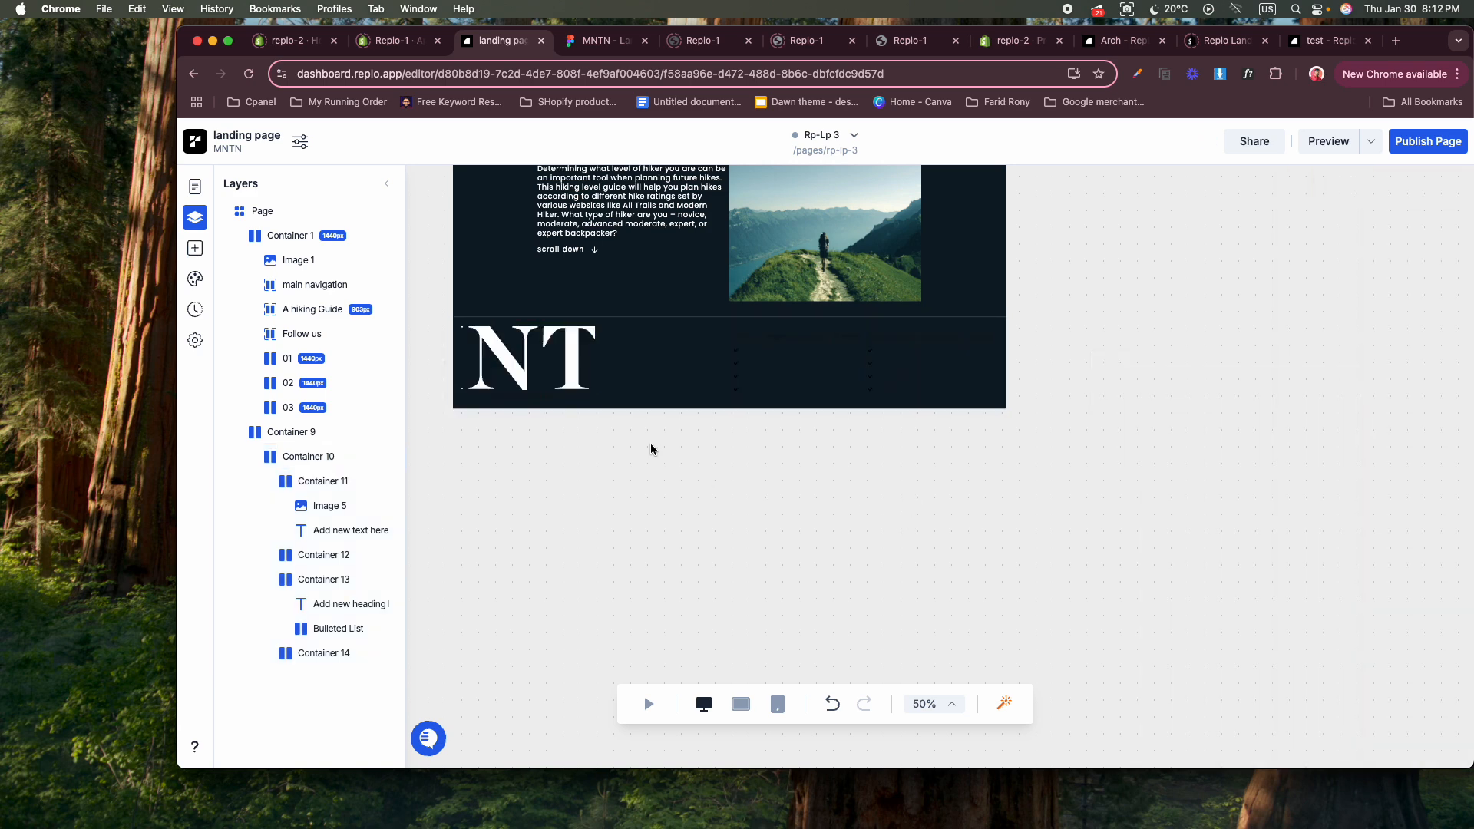
Set the footer logo image's width to 150px.
click(519, 355)
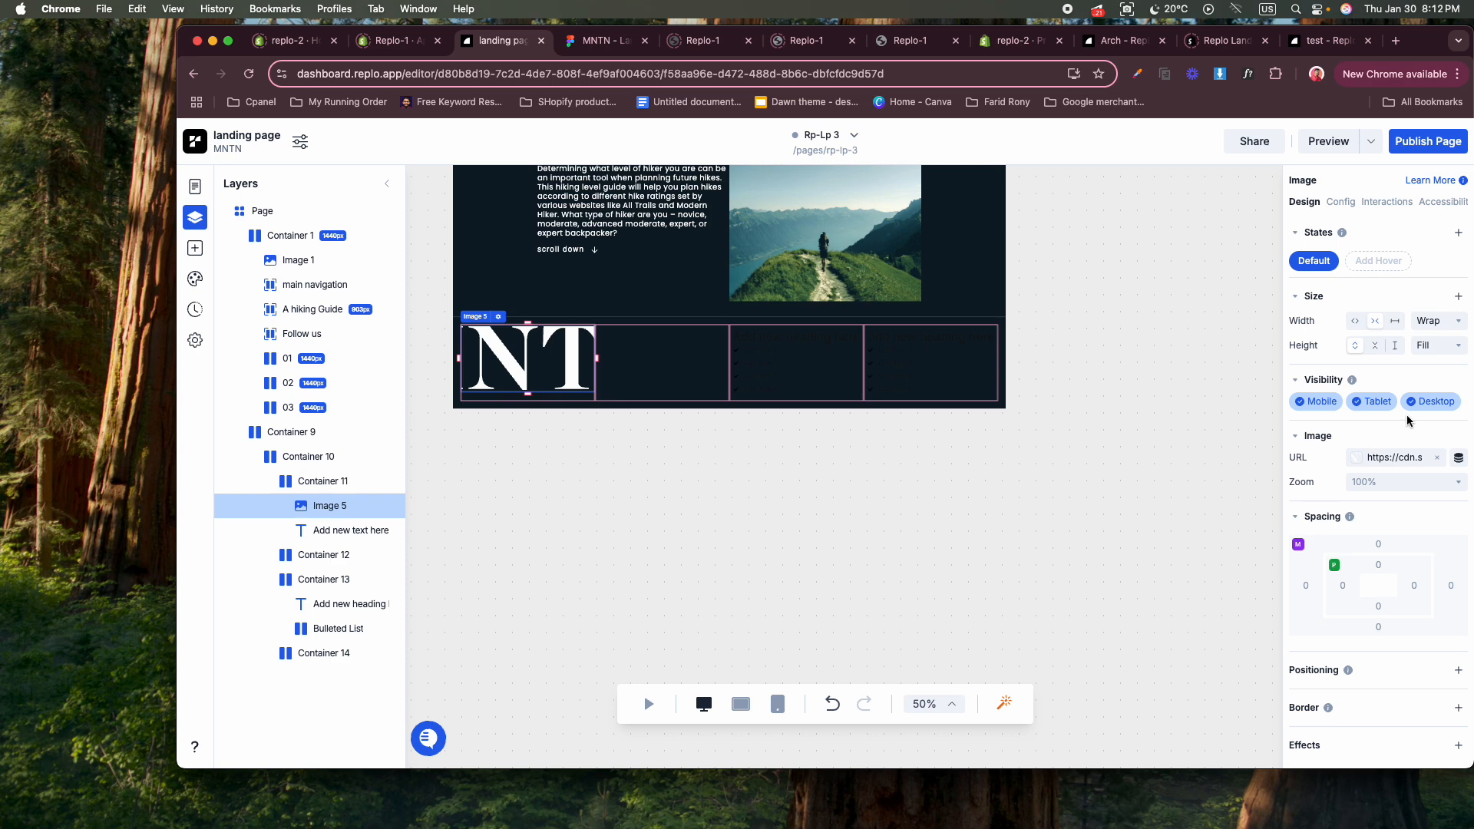
click(1428, 324)
key(BackSpace)
text(150)
key(Return)
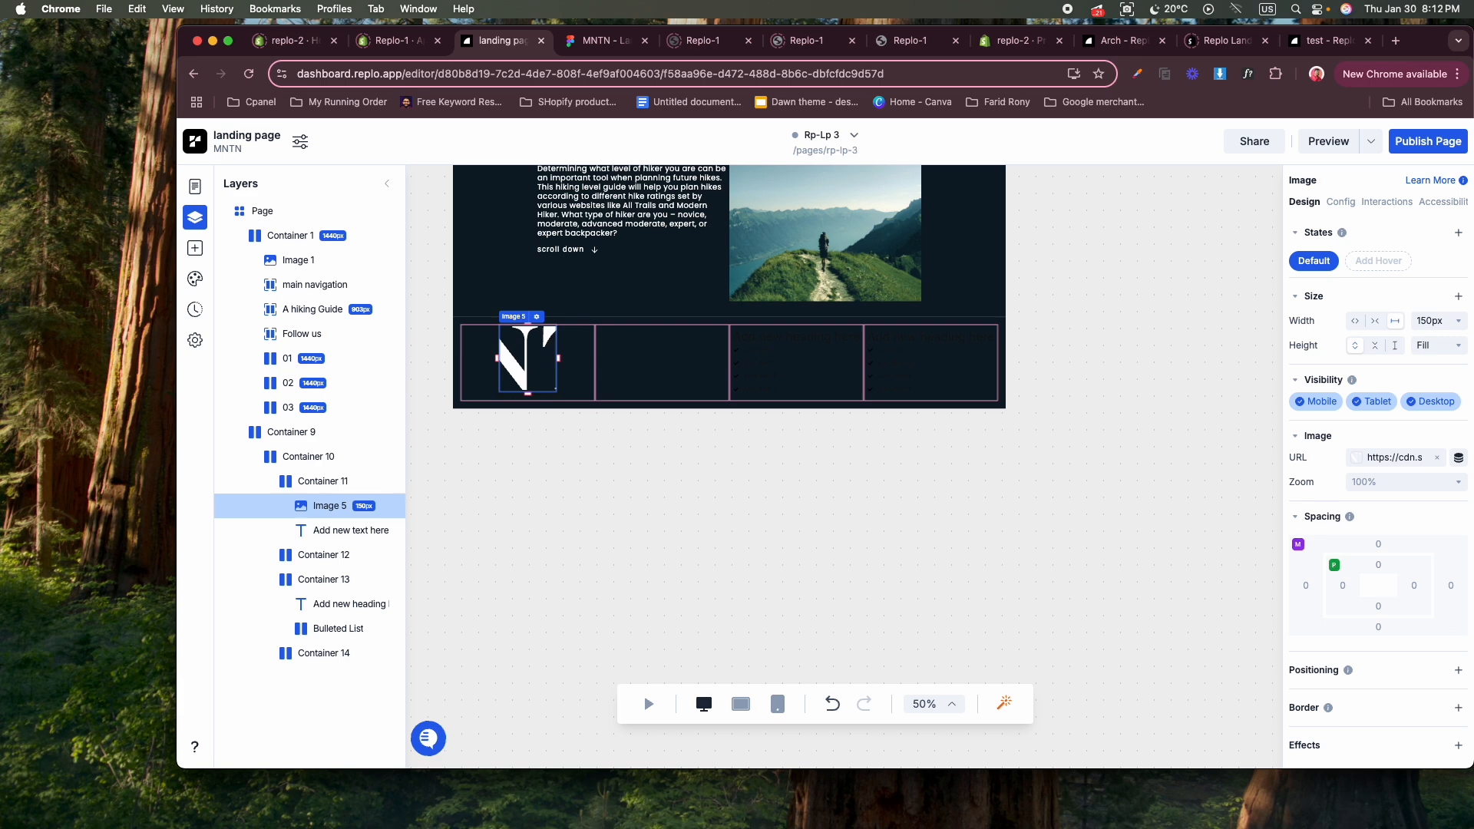
Try a fixed height of 56px for the footer logo image, then set its height to Fill.
click(1428, 345)
key(BackSpace)
key(BackSpace)
key(BackSpace)
text(6)
text(5)
key(Return)
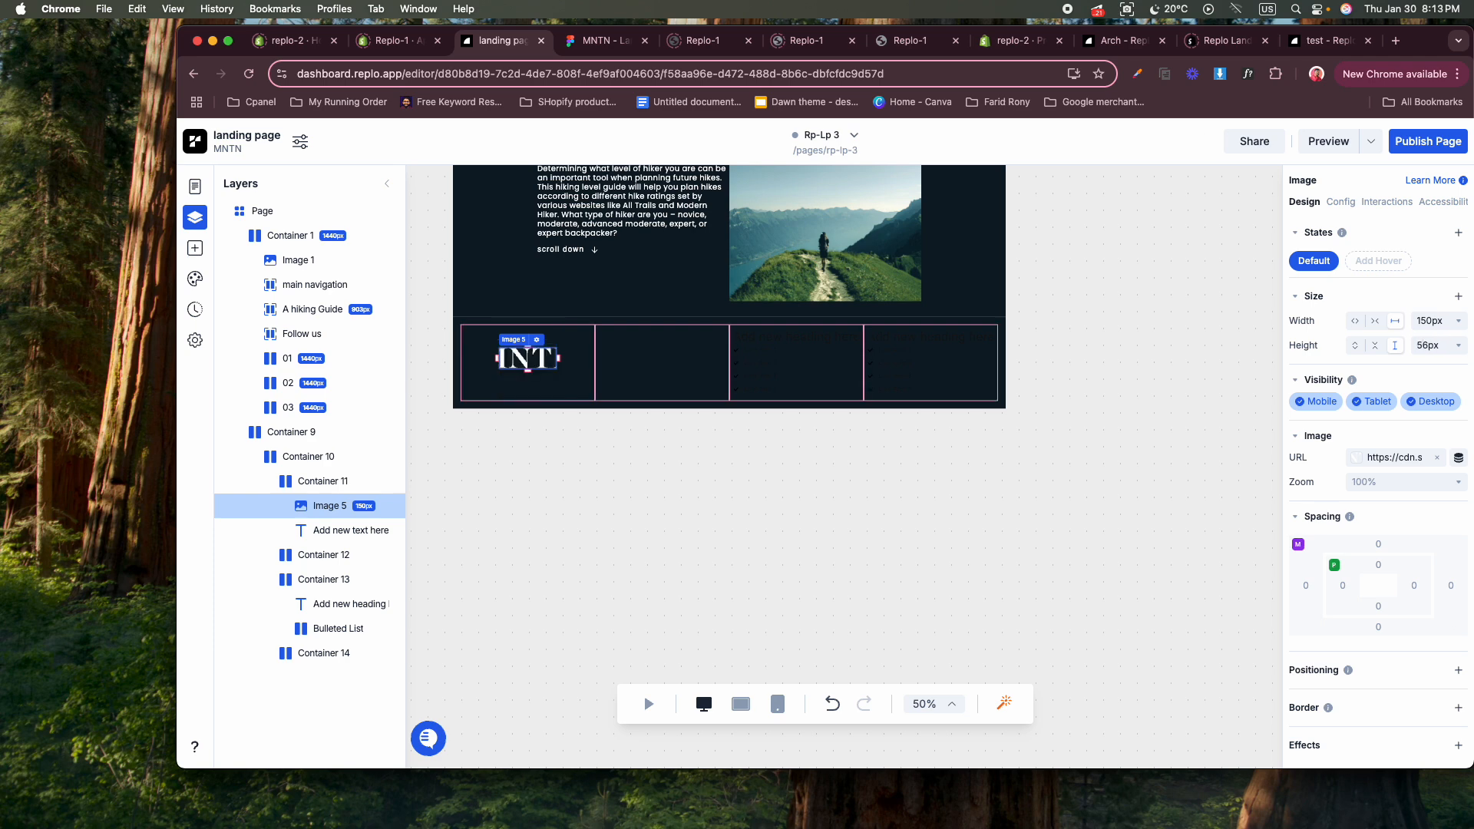
click(1359, 348)
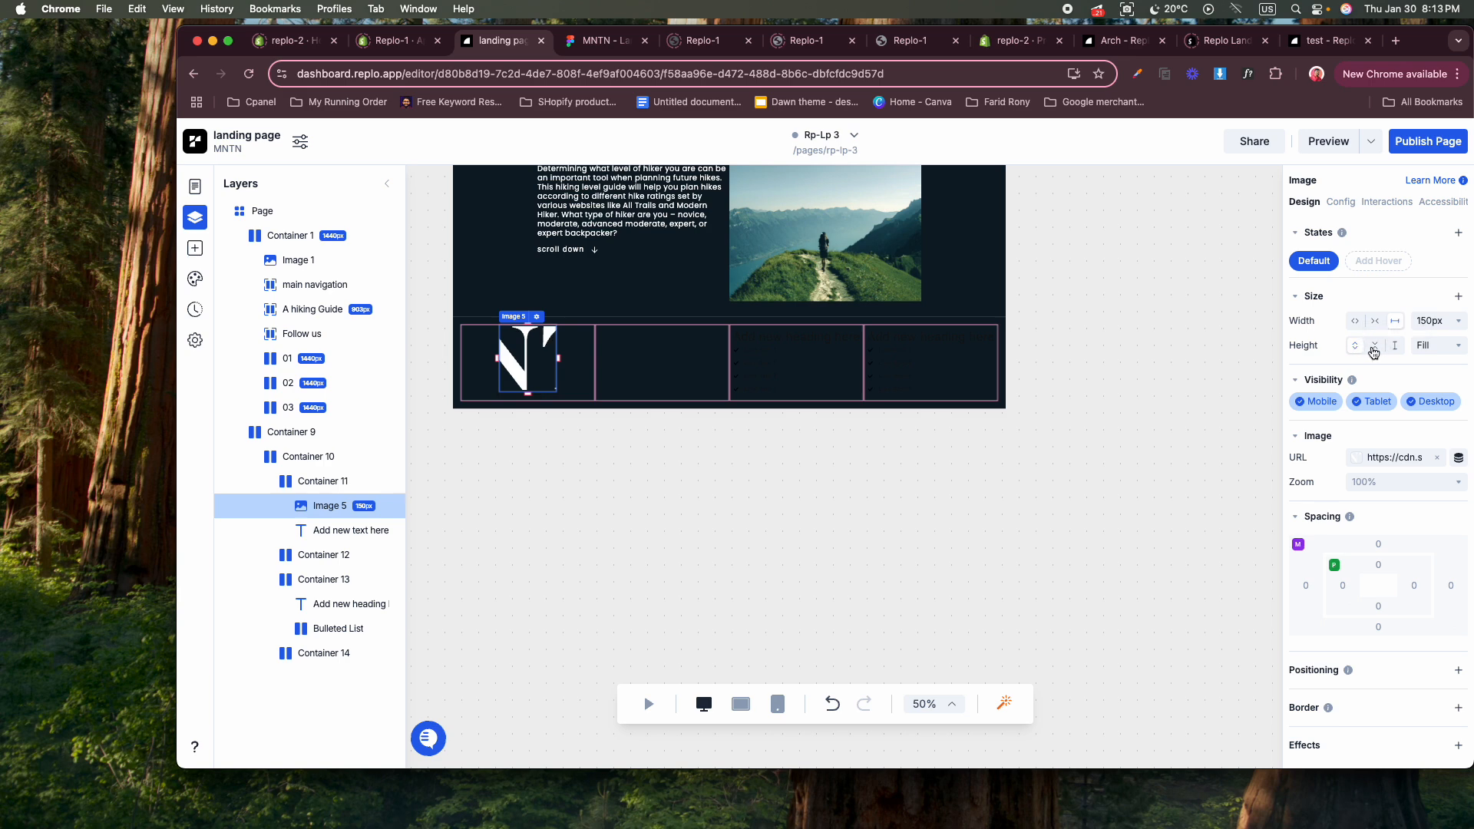
Set the footer logo's height to Wrap and its bottom padding to 20px.
click(1373, 351)
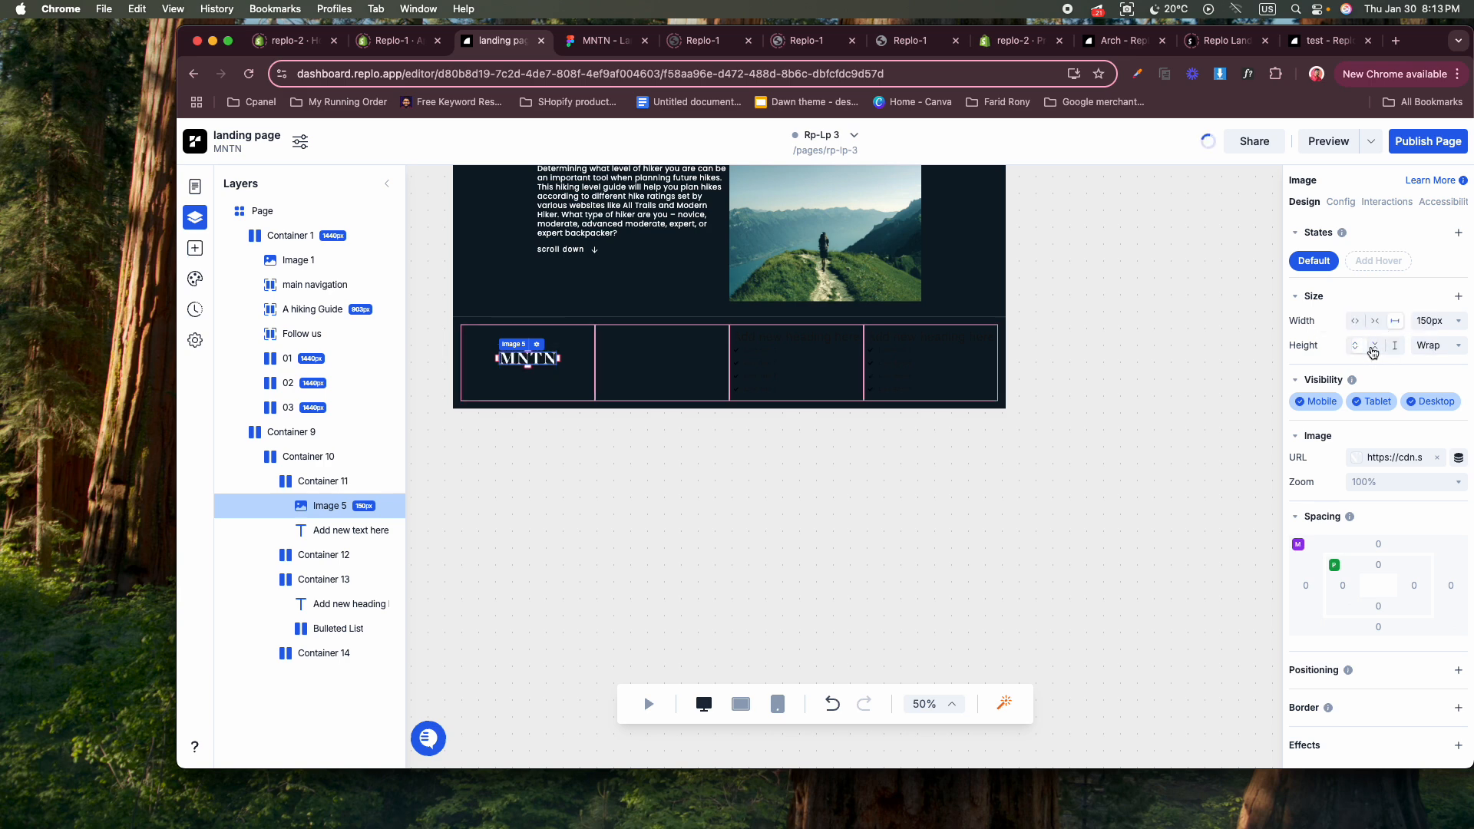
click(1147, 443)
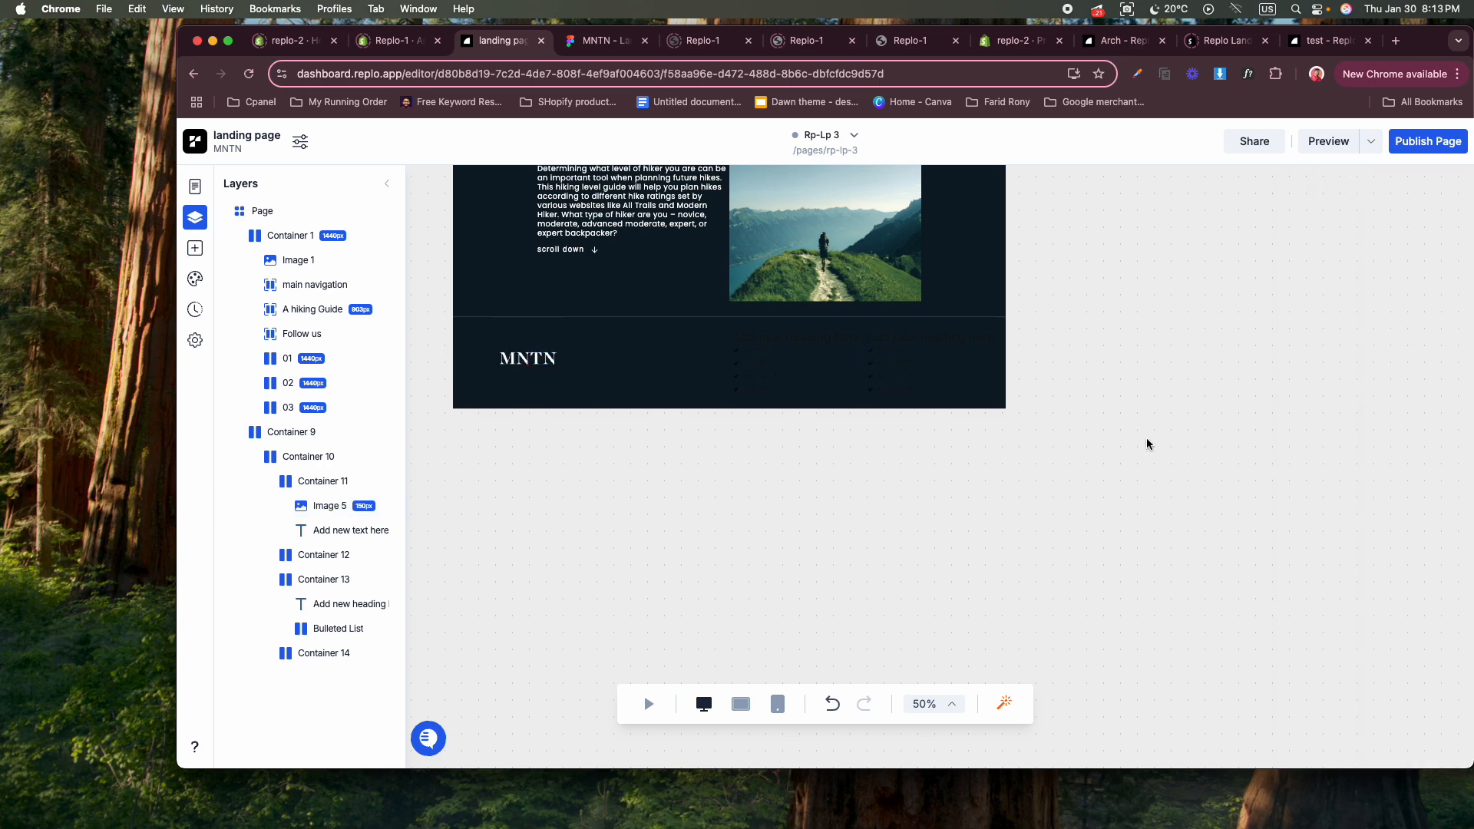
click(530, 370)
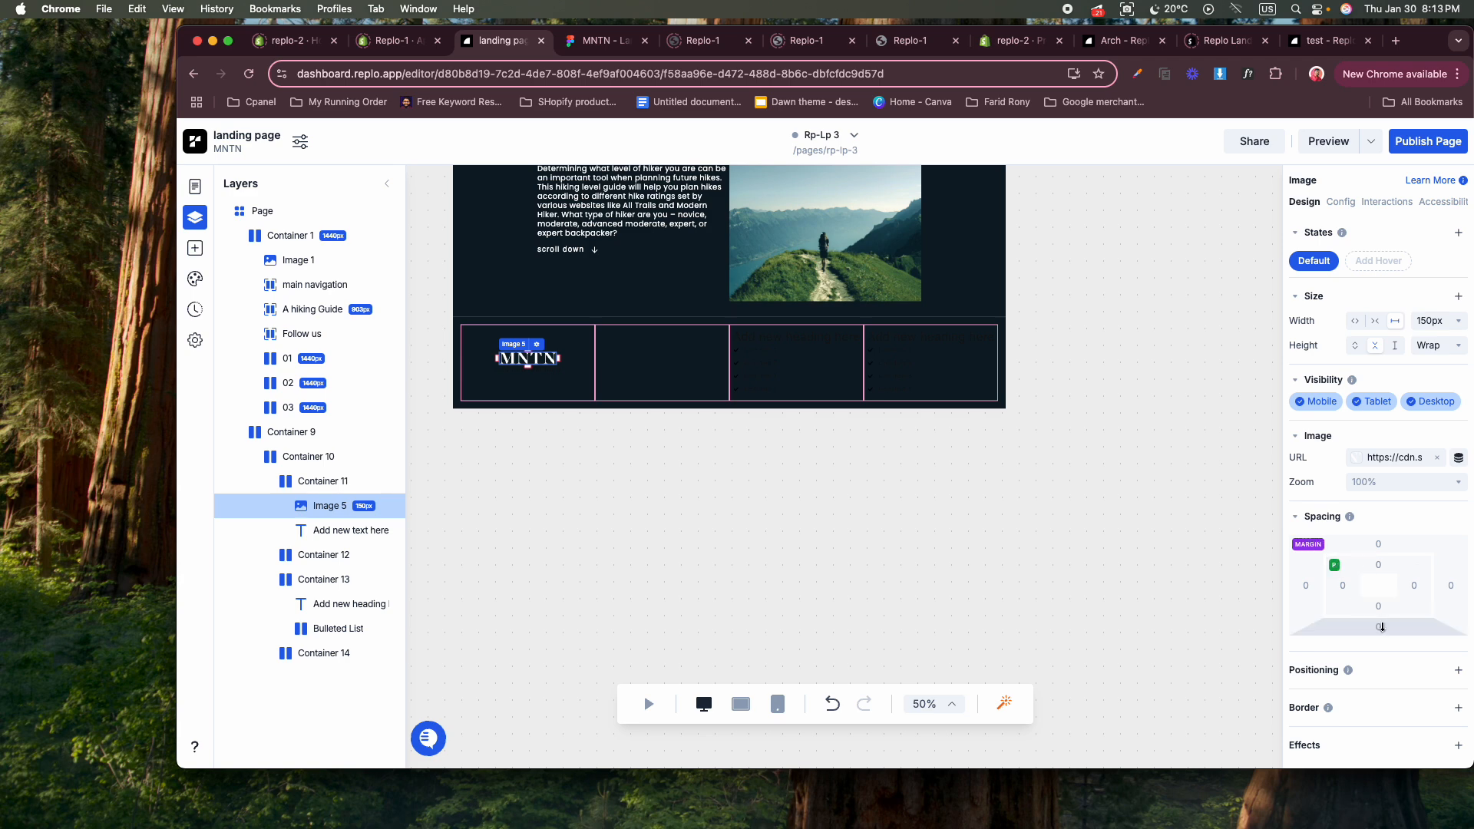
key(Return)
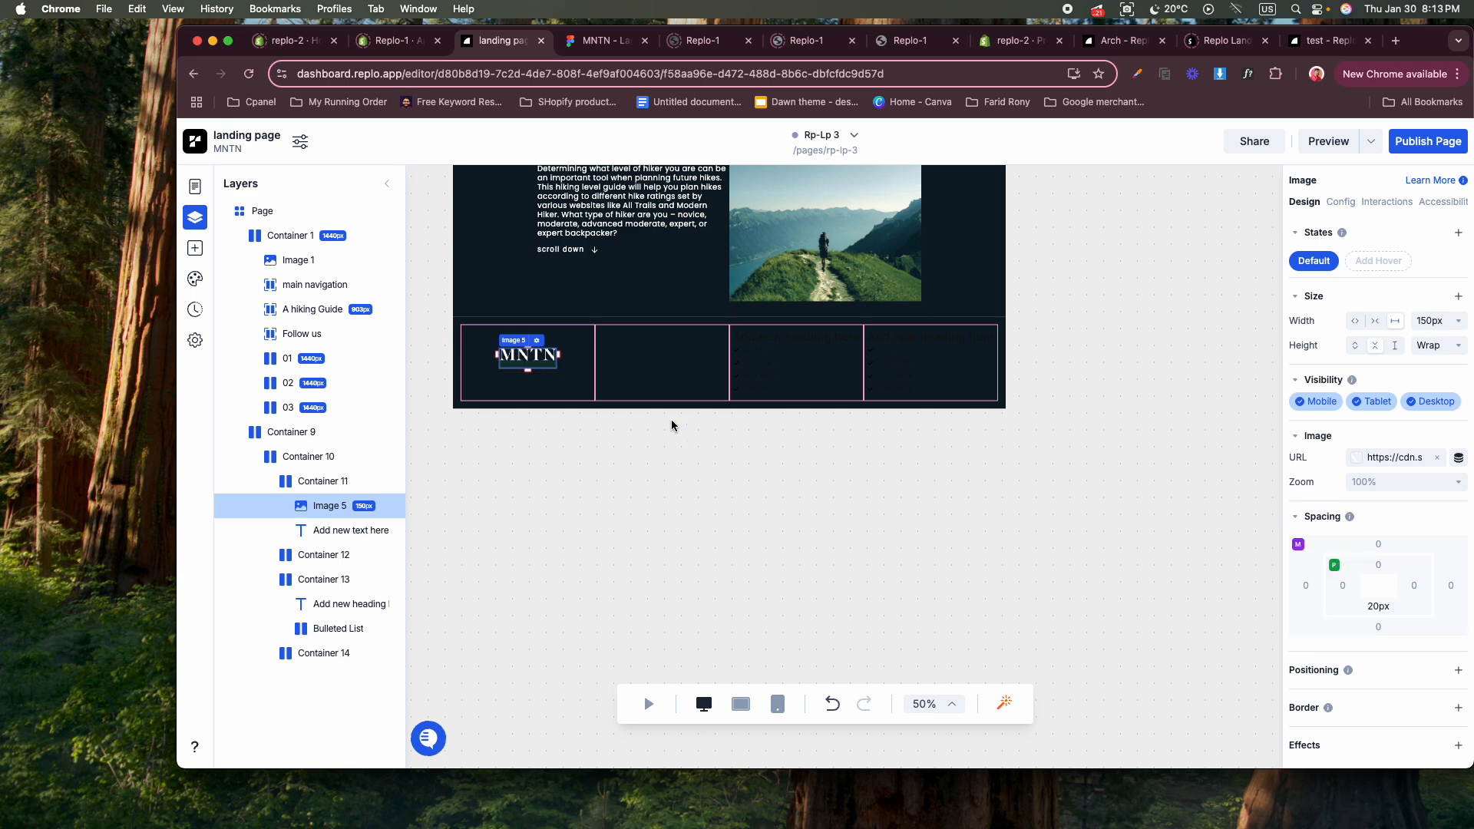
Color the placeholder text below the footer logo near-white, #FDFDFD.
click(541, 374)
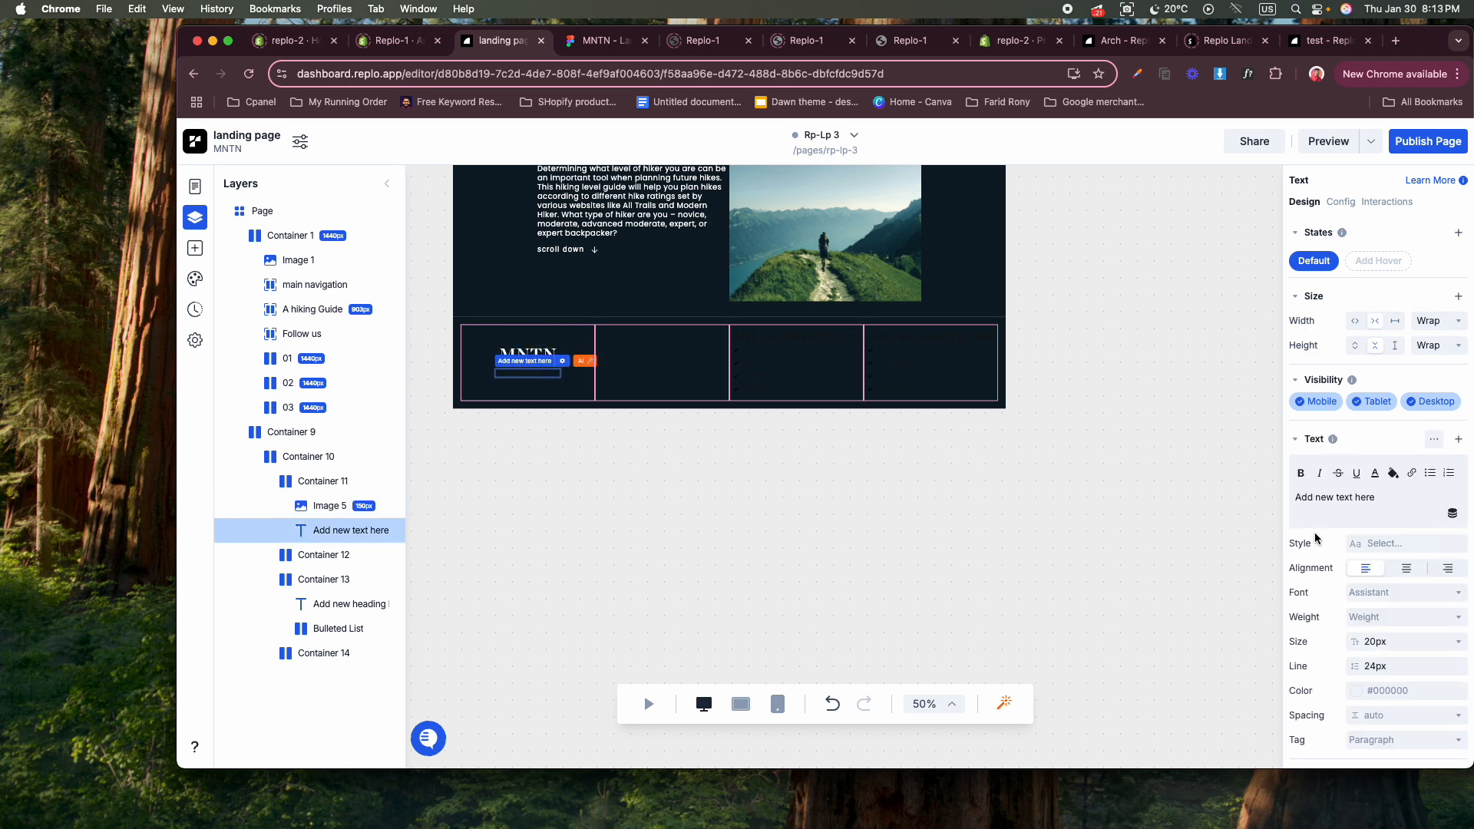
click(1357, 693)
click(1107, 401)
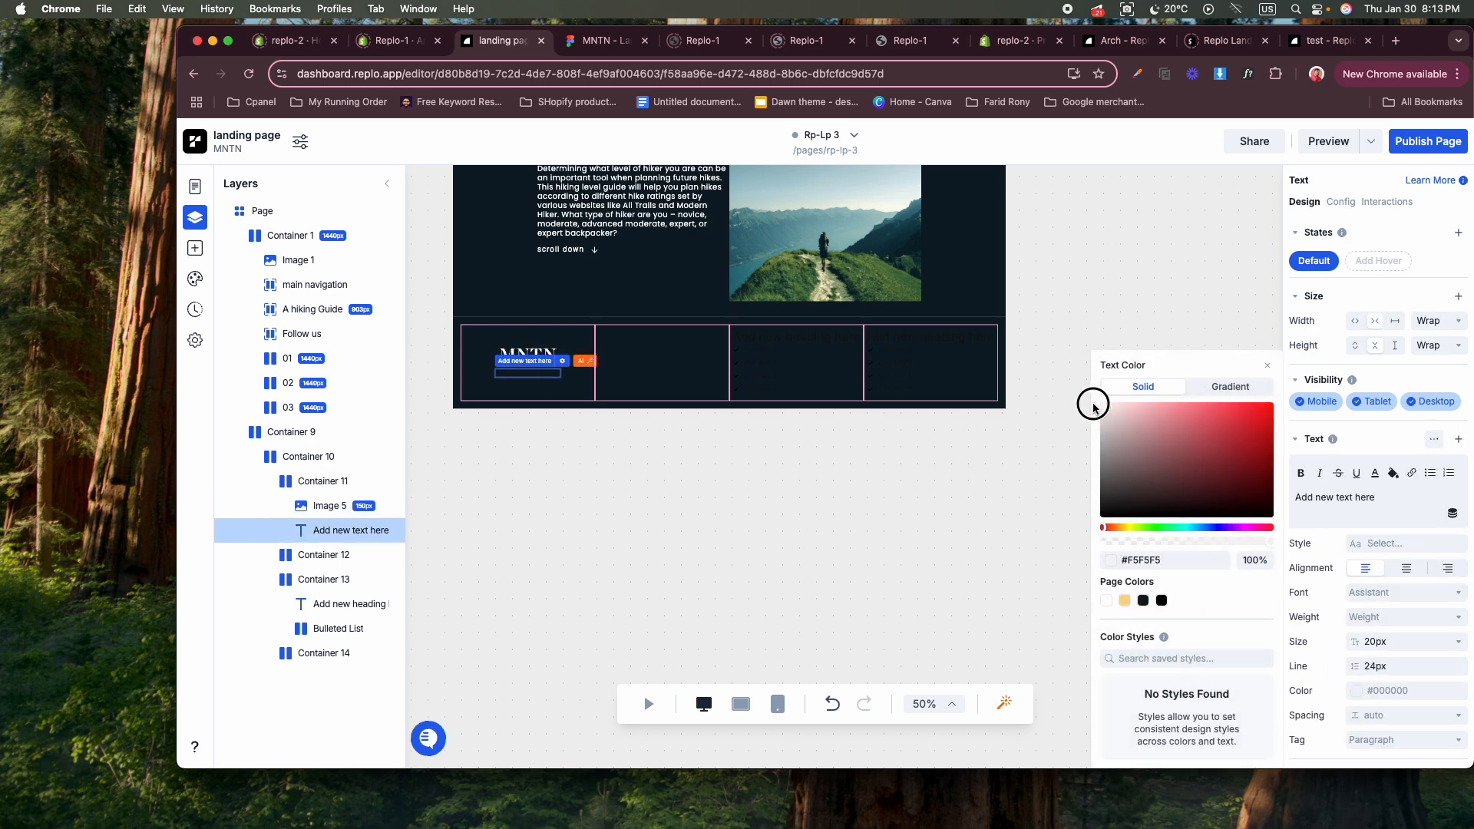
click(984, 506)
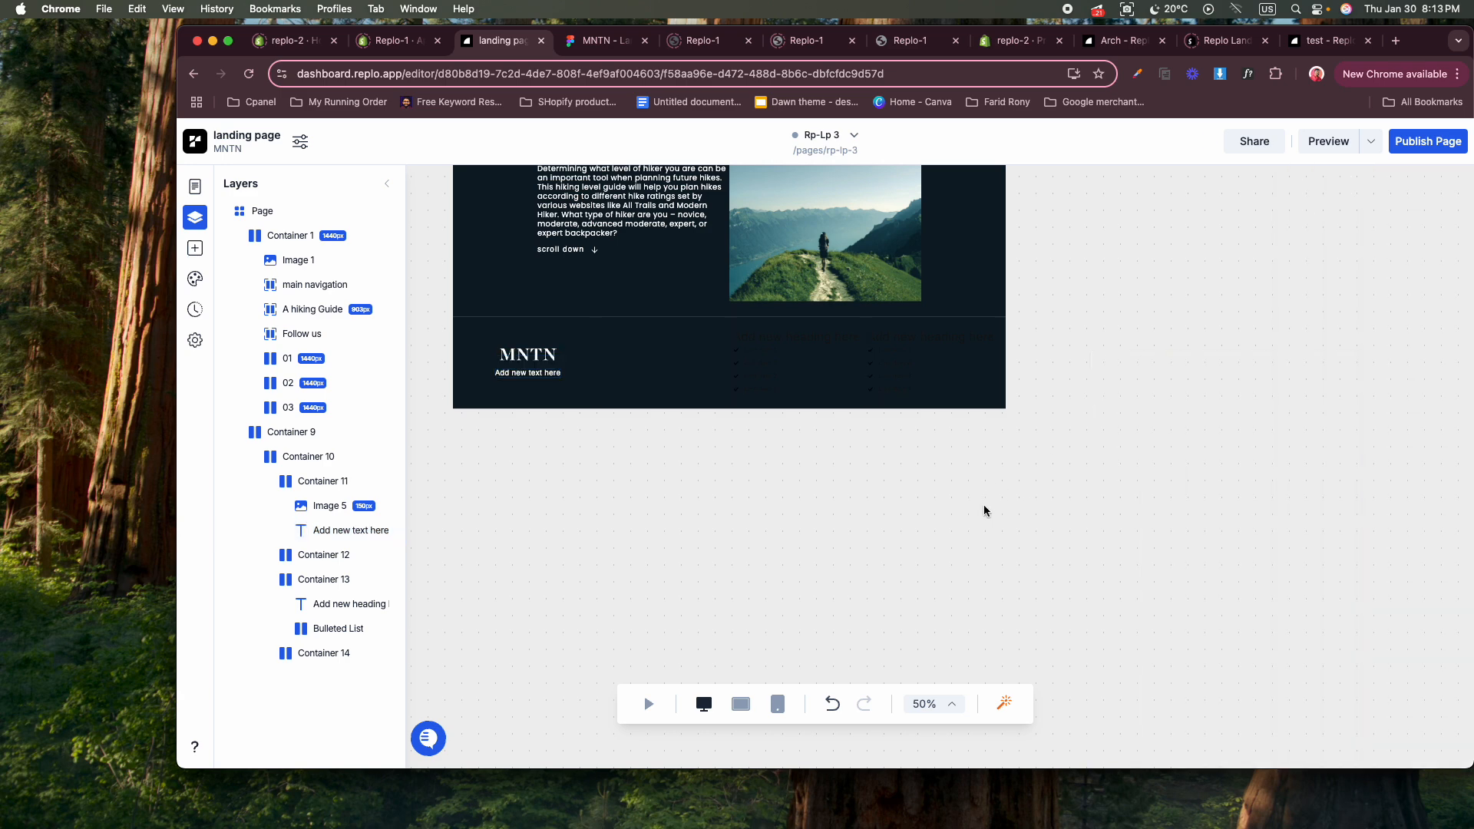
Set the font of the text below the footer logo to Poppins.
click(772, 345)
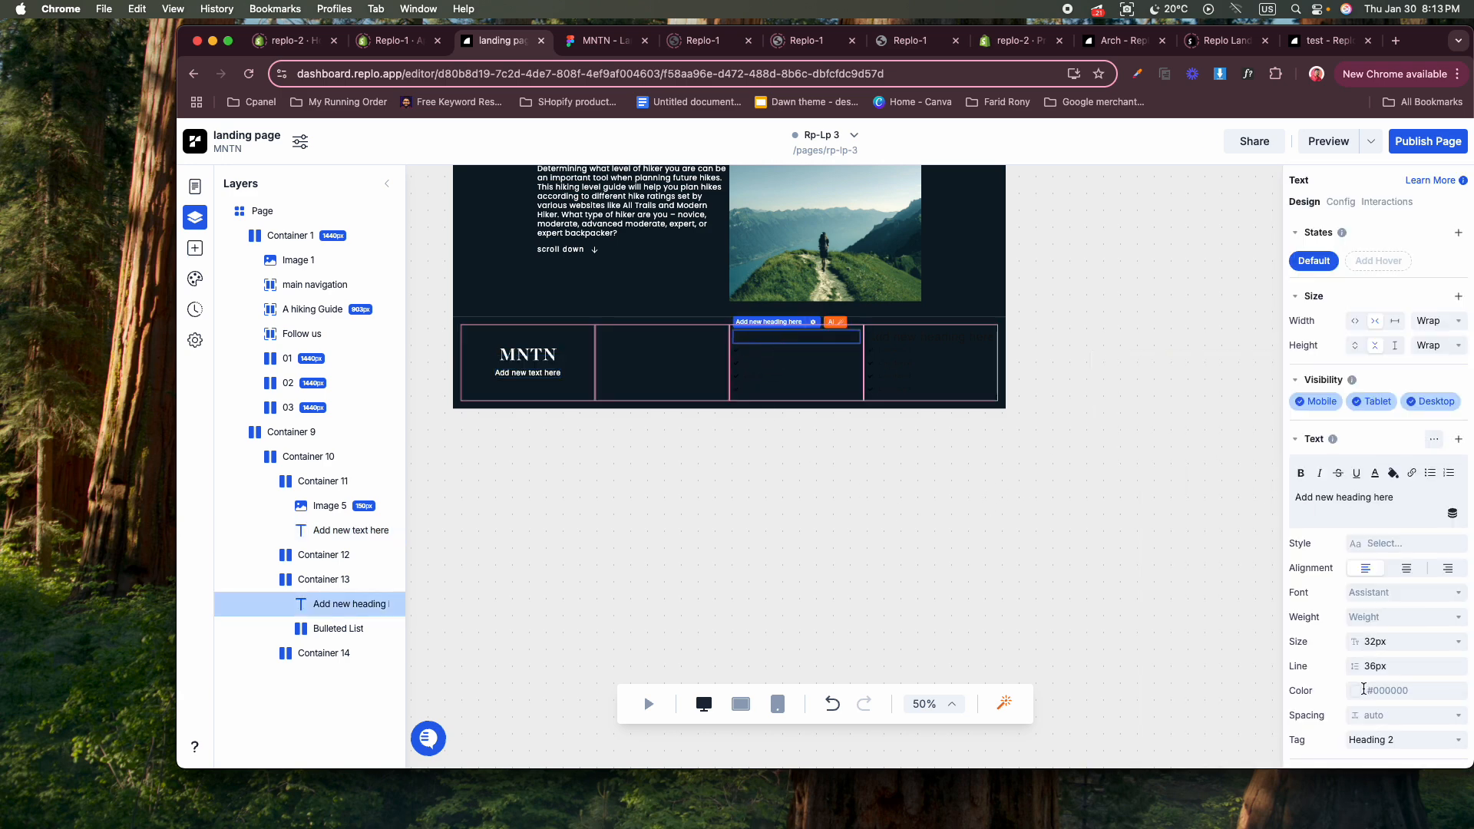
click(530, 377)
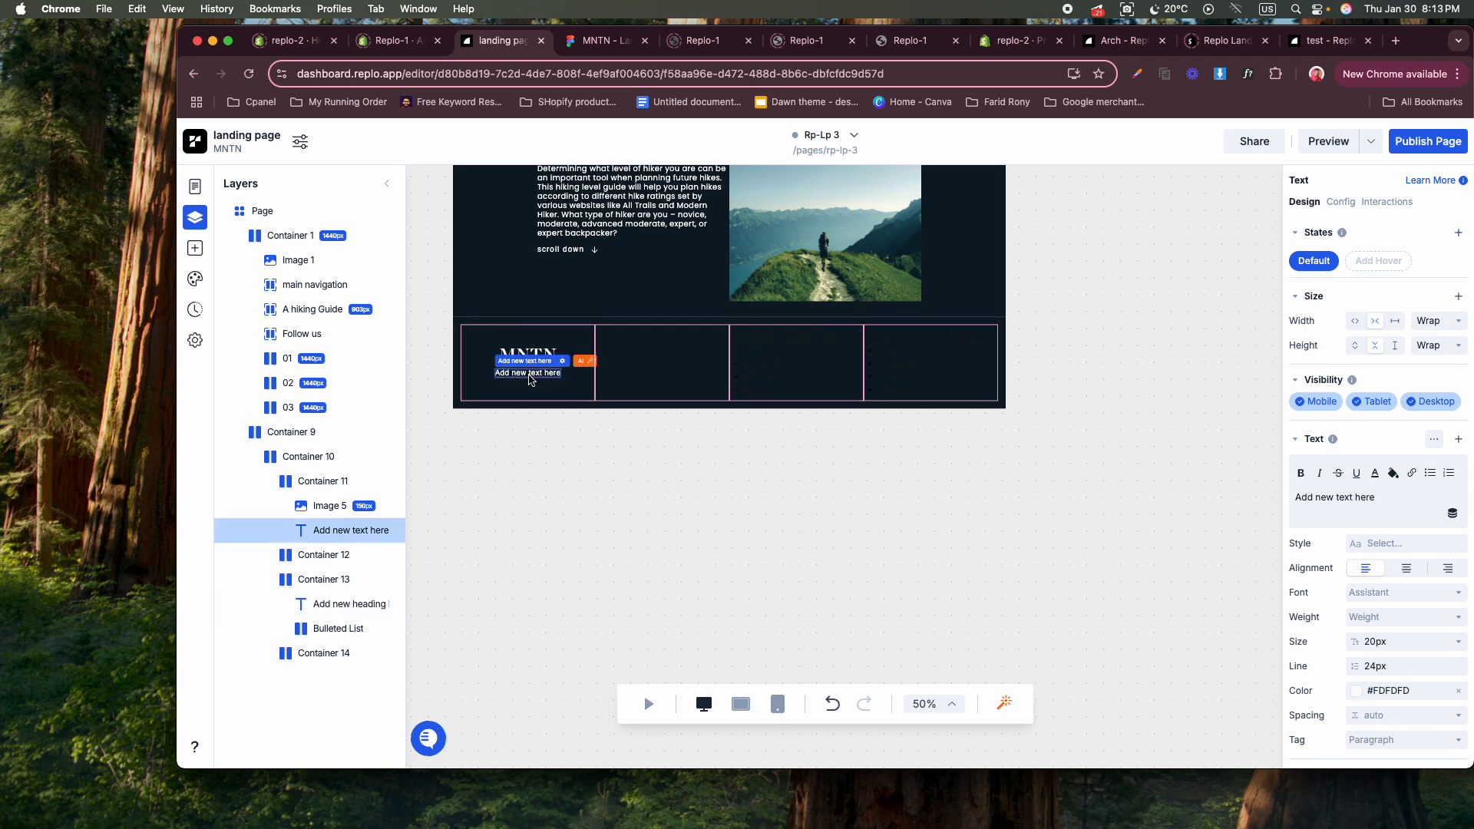
right_click(530, 380)
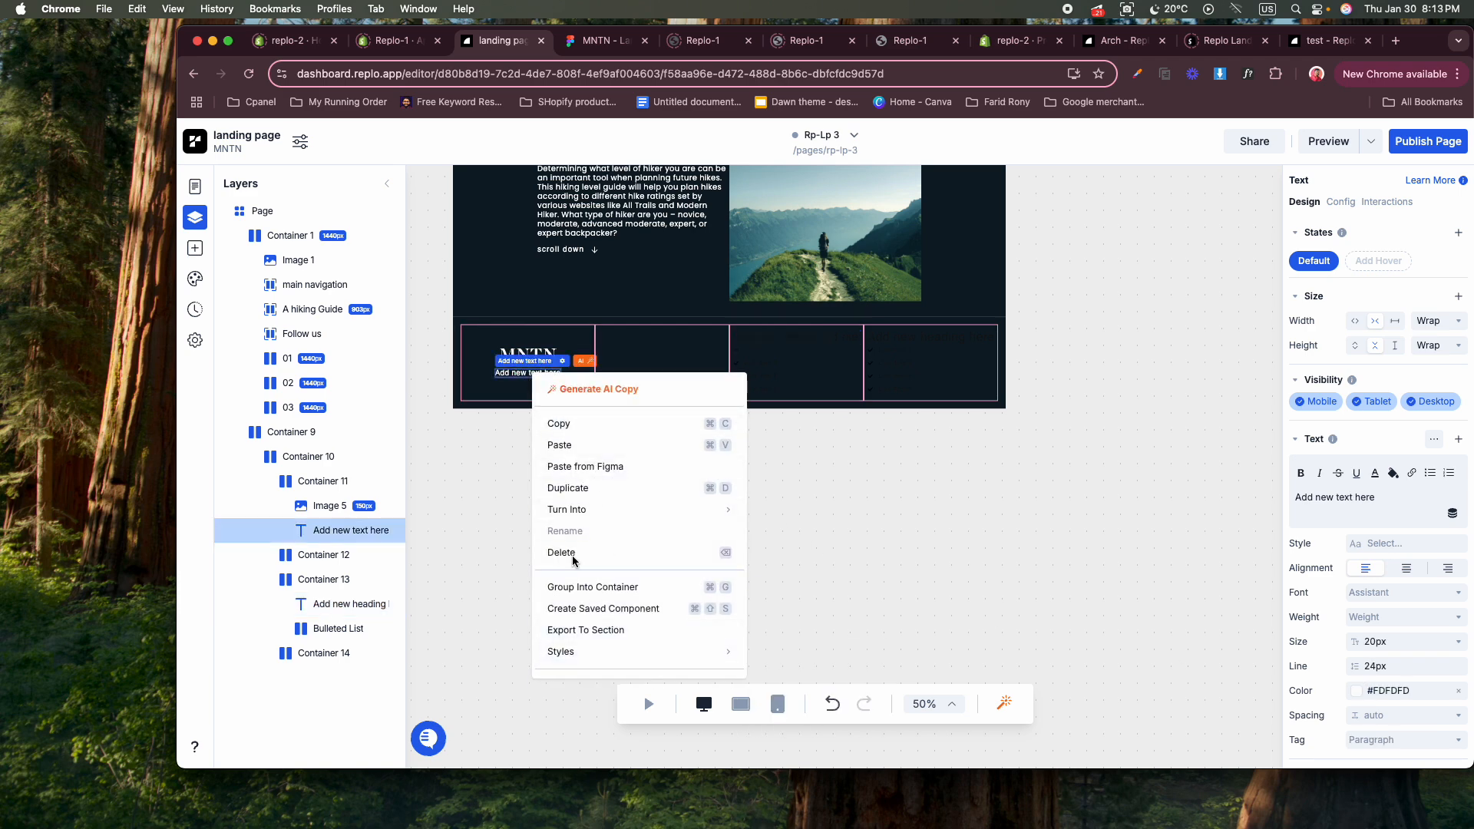
click(528, 382)
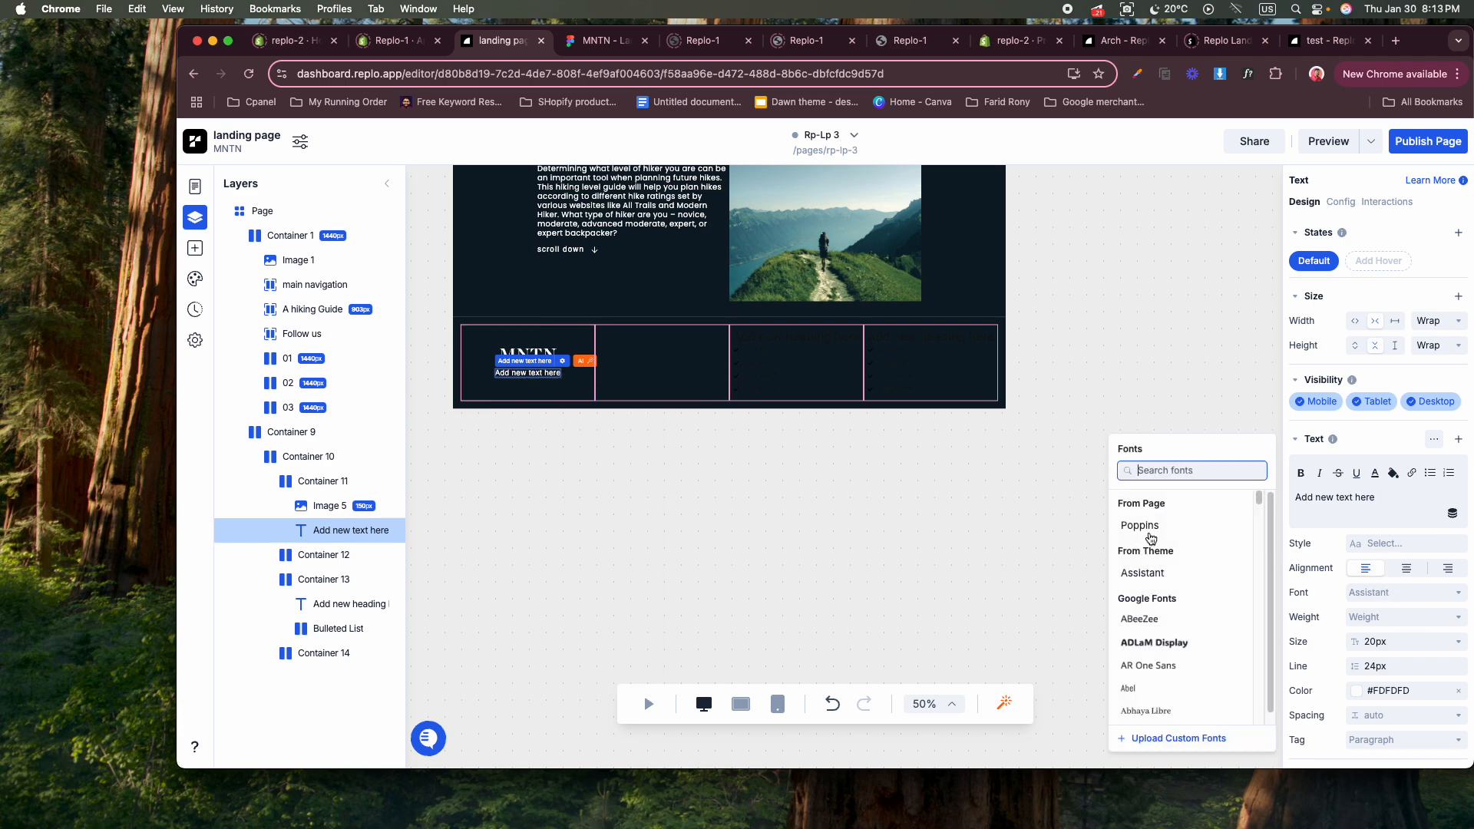
click(1151, 538)
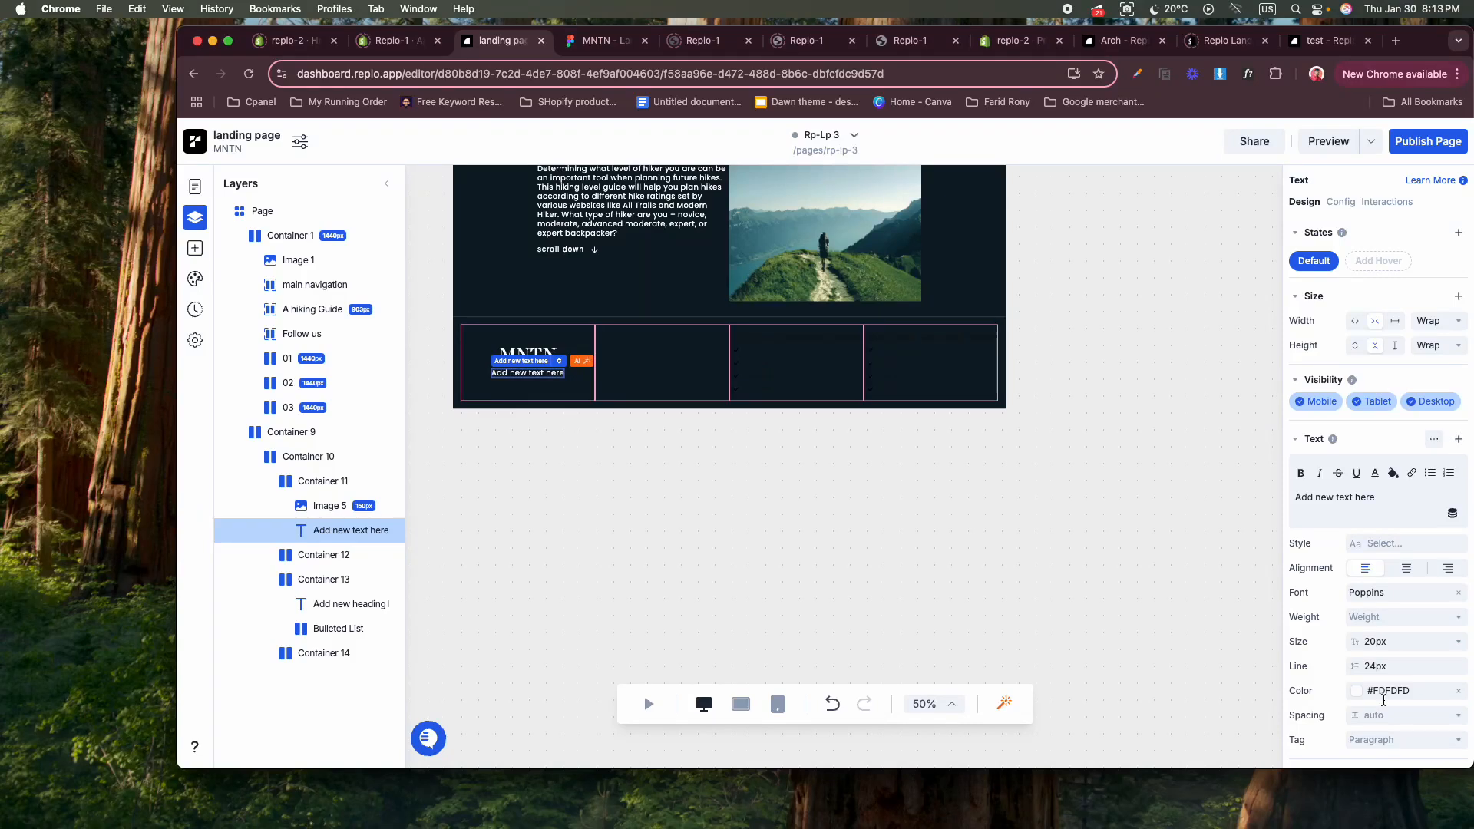
Copy the styles of the text below the logo and paste them onto the third column's heading.
right_click(542, 382)
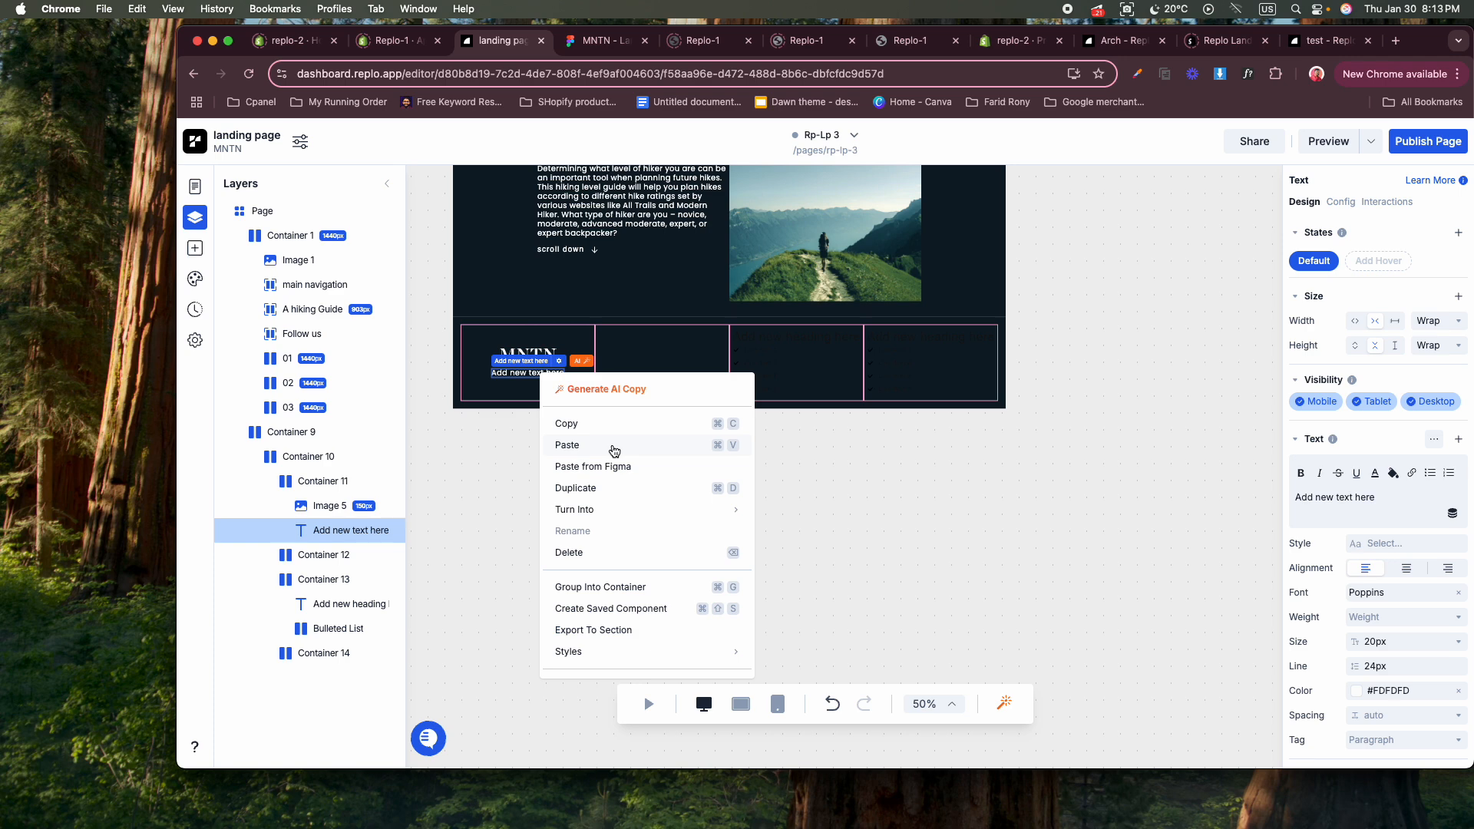
mouse_move(651, 657)
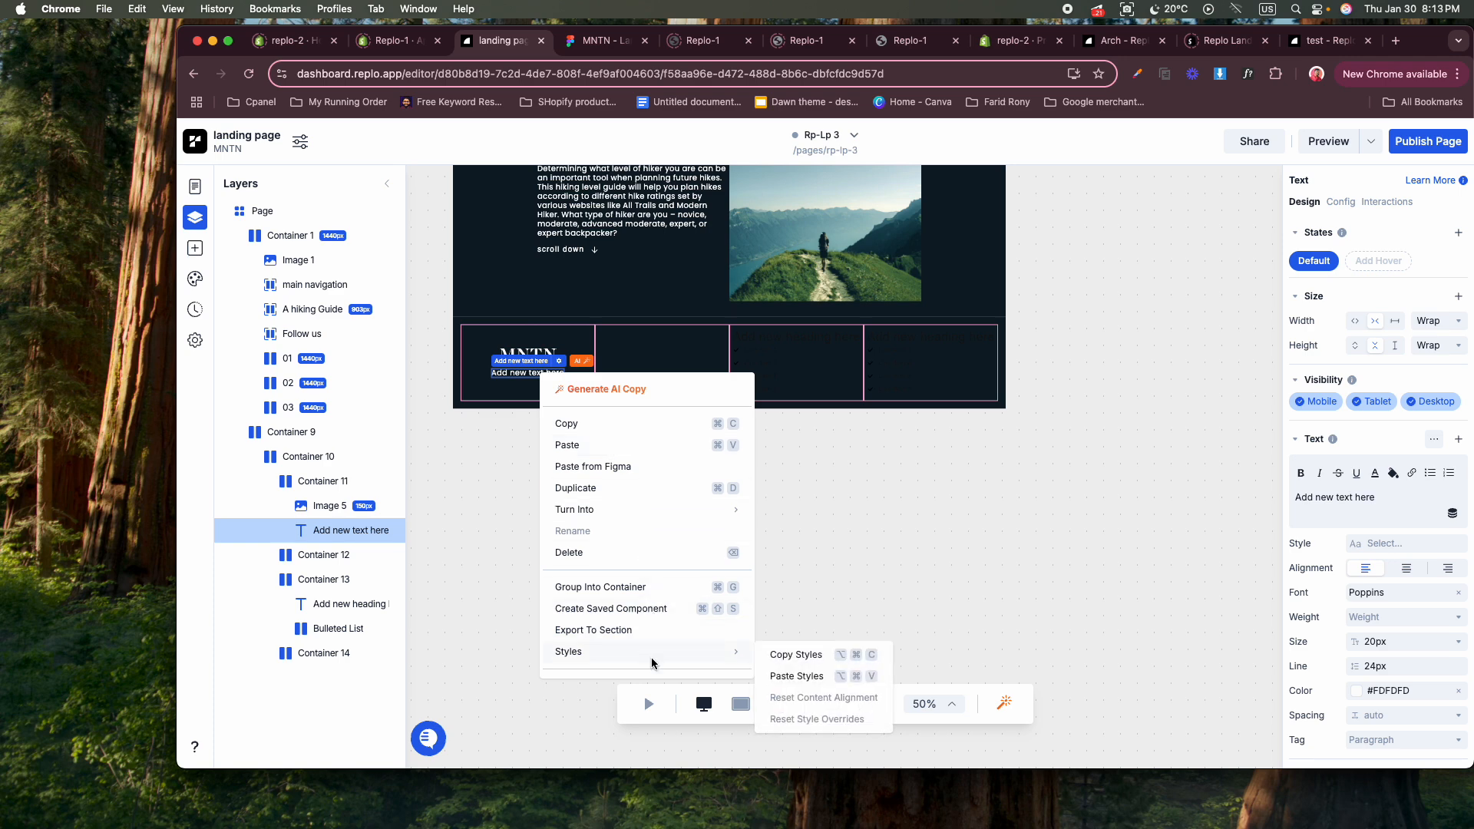
click(814, 656)
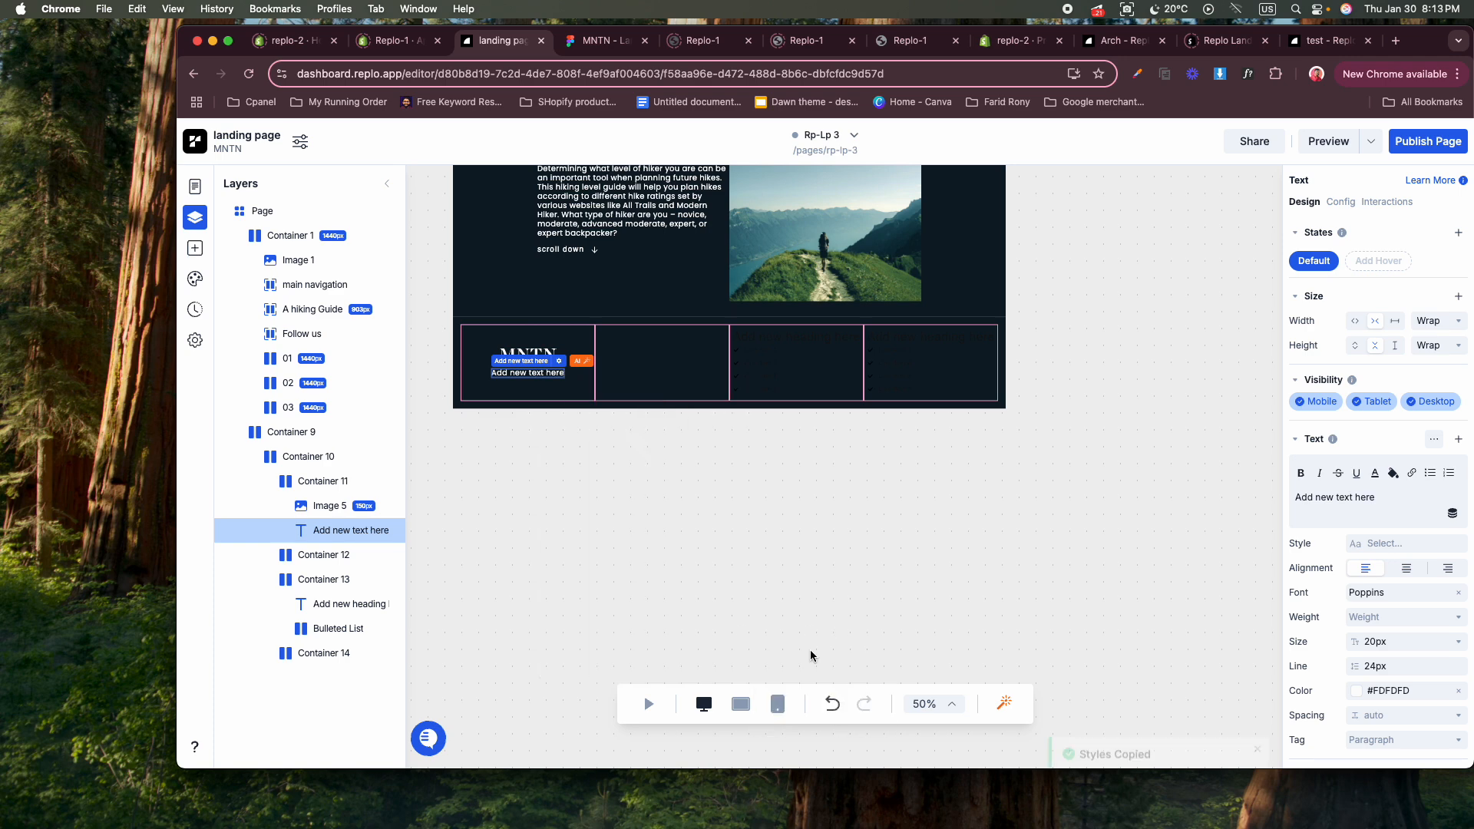
click(799, 345)
right_click(799, 345)
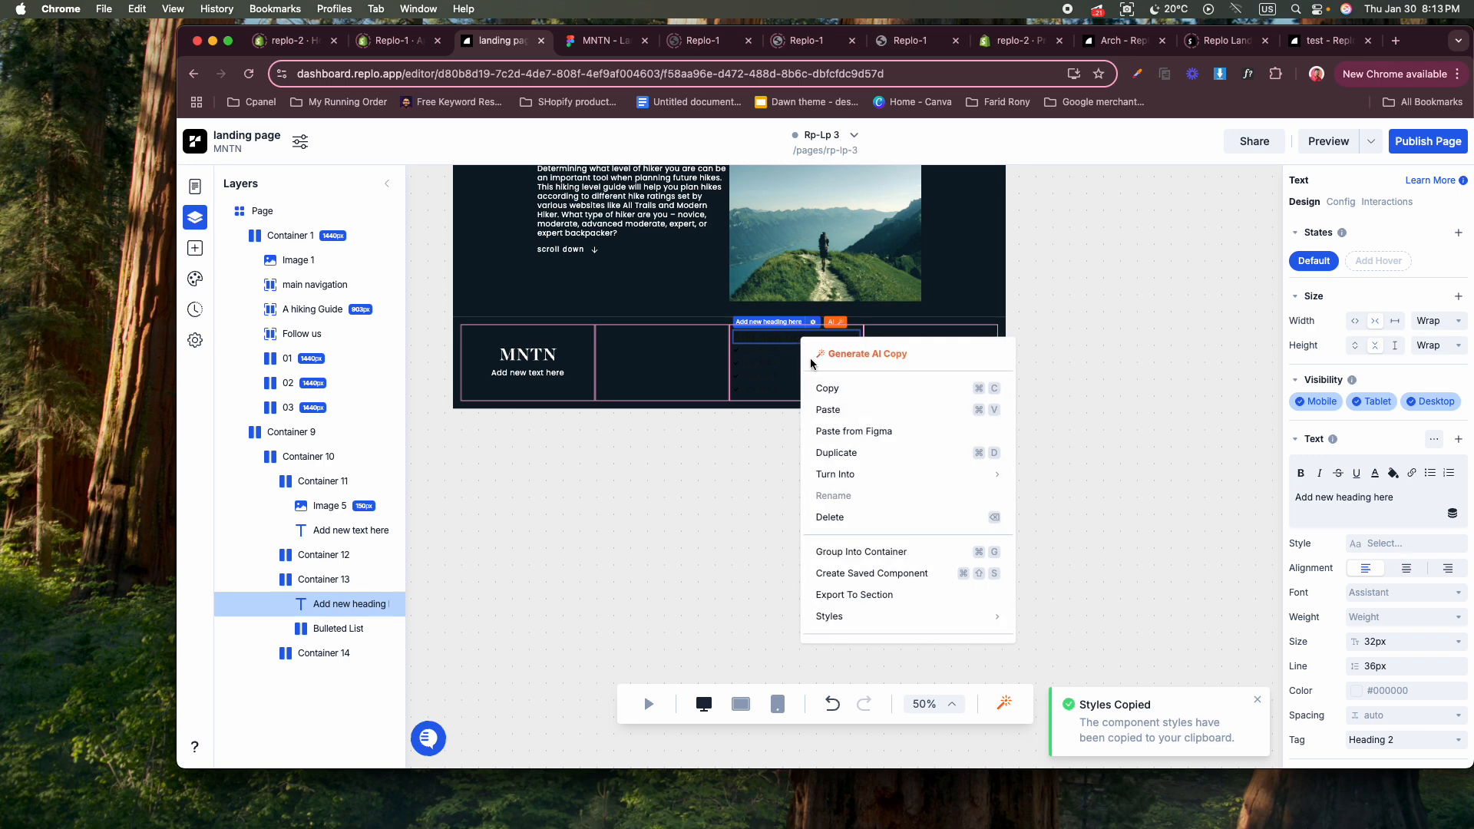
mouse_move(906, 616)
click(1058, 640)
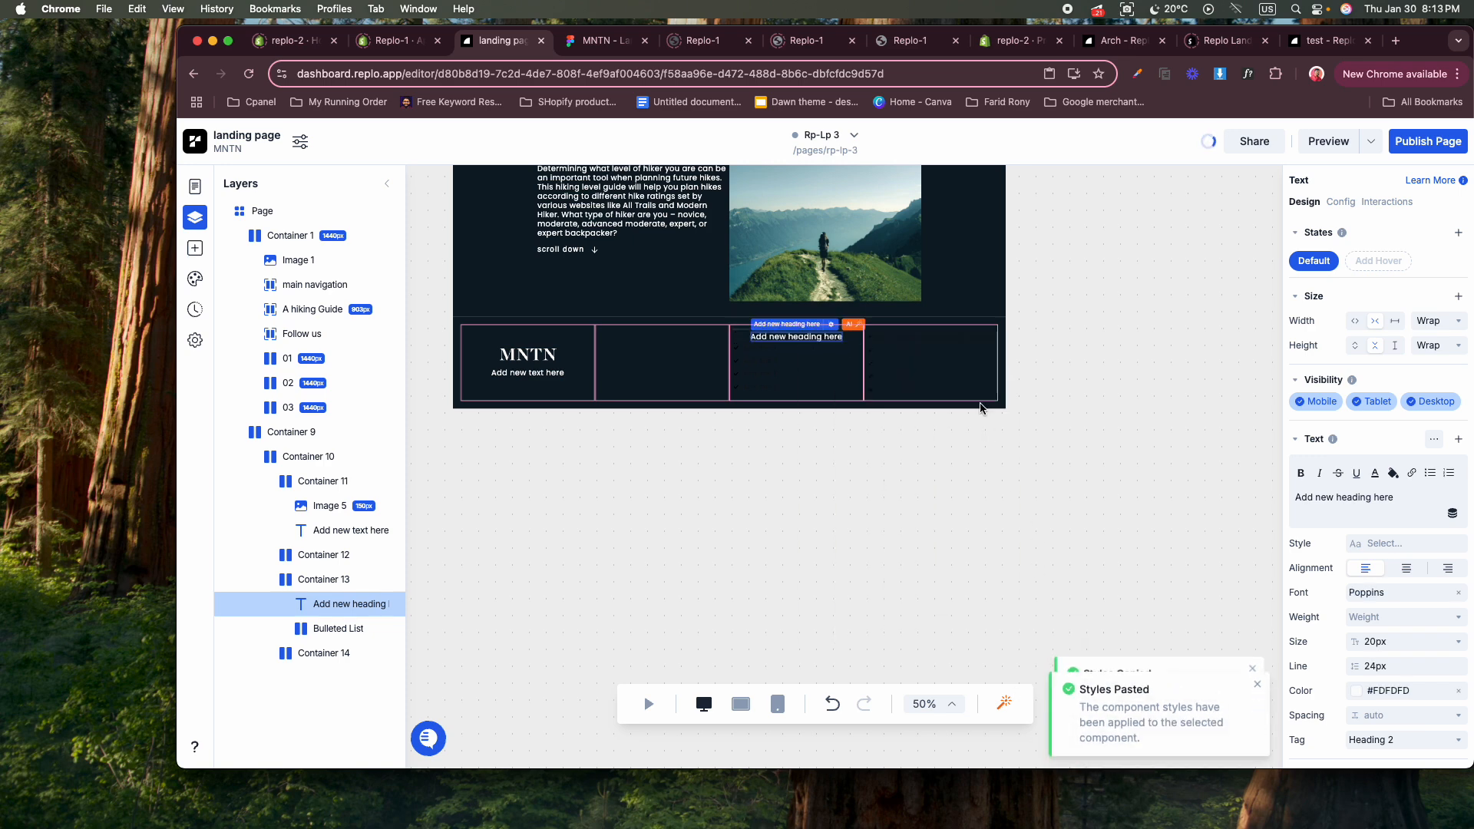
Paste the copied text styles onto the fourth column's heading.
click(942, 339)
right_click(944, 341)
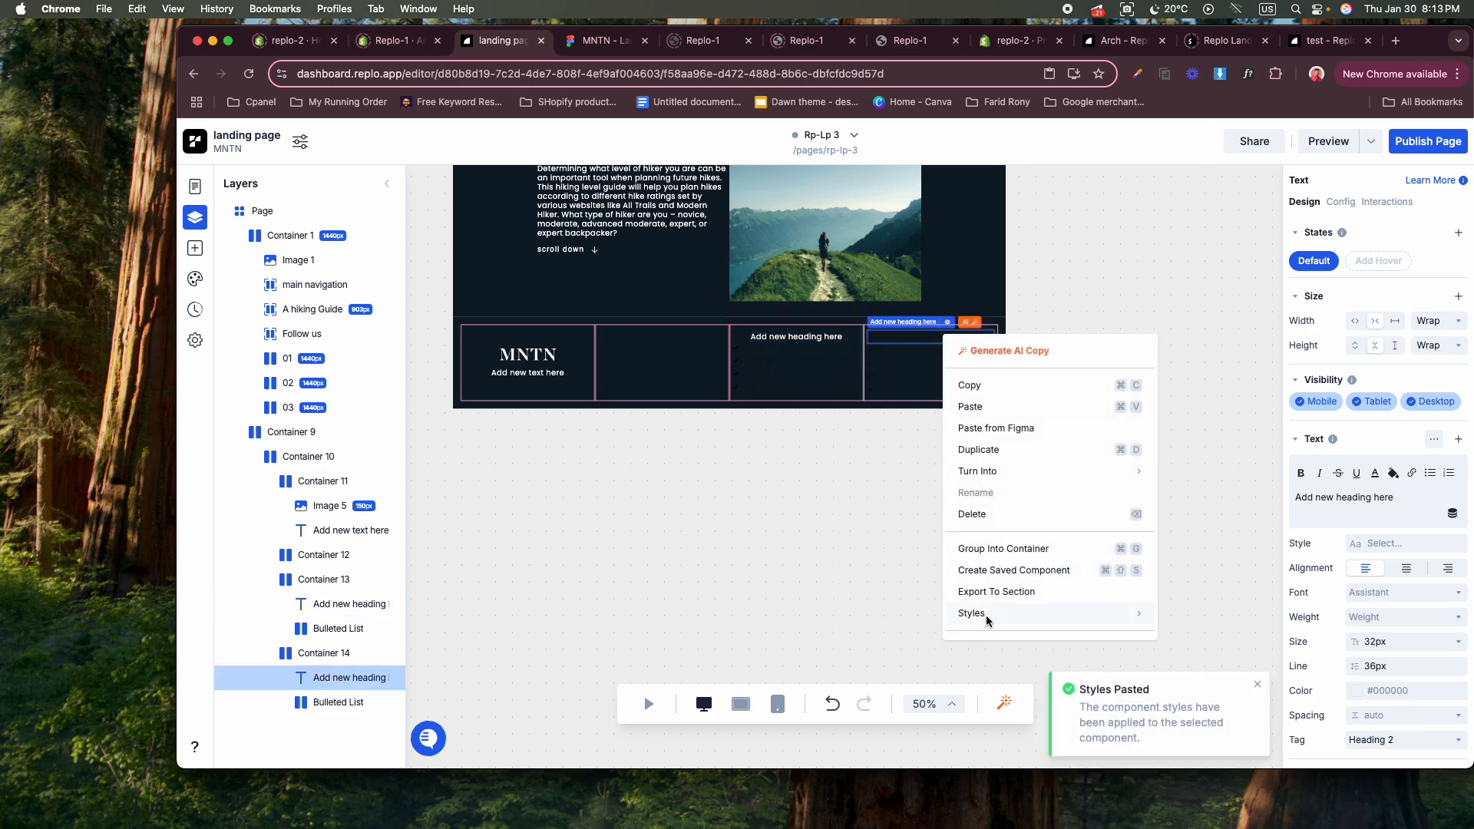
mouse_move(986, 615)
click(1185, 634)
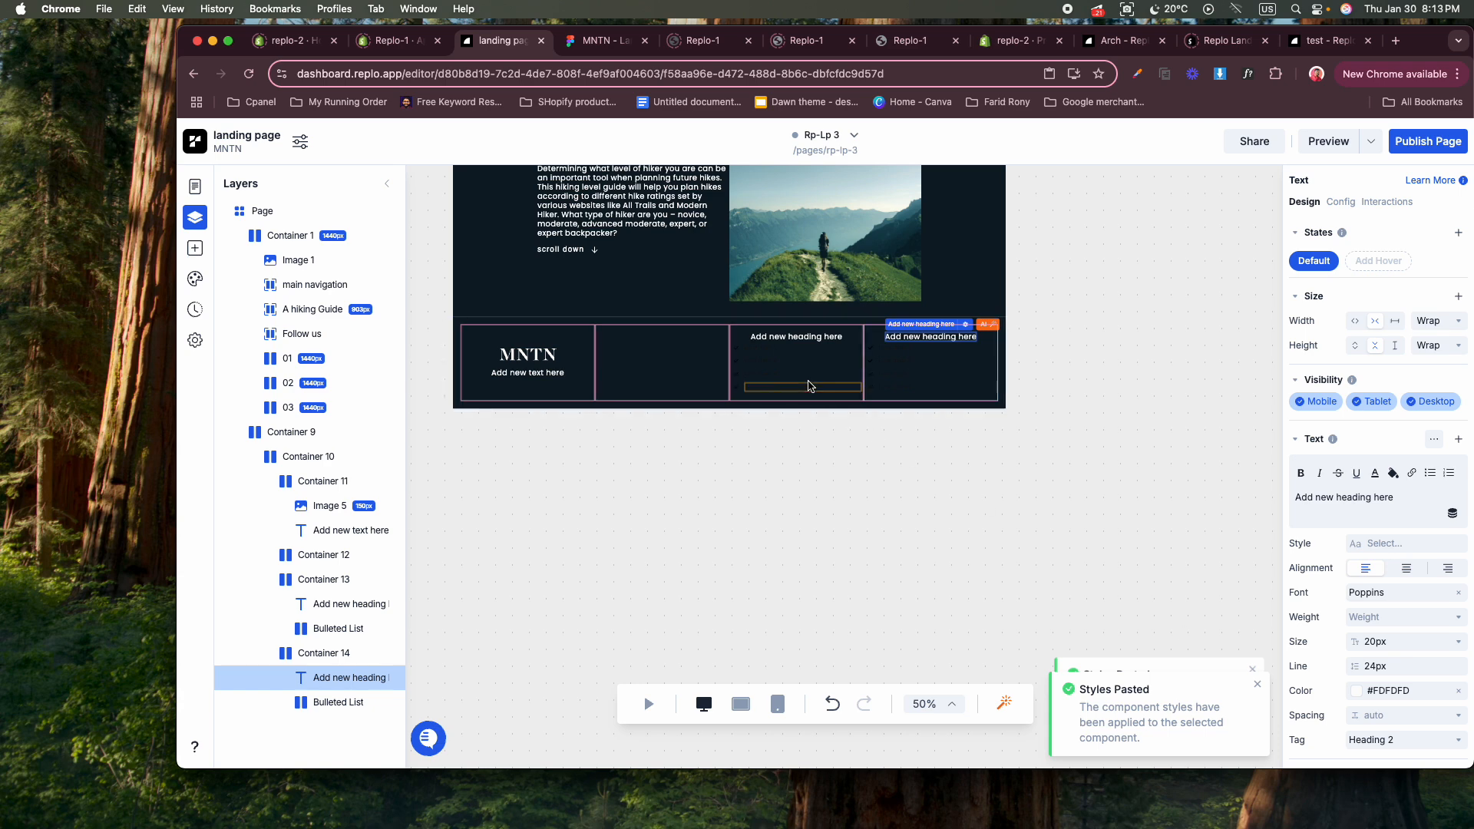
Set the third column heading's font size to 26px.
click(796, 337)
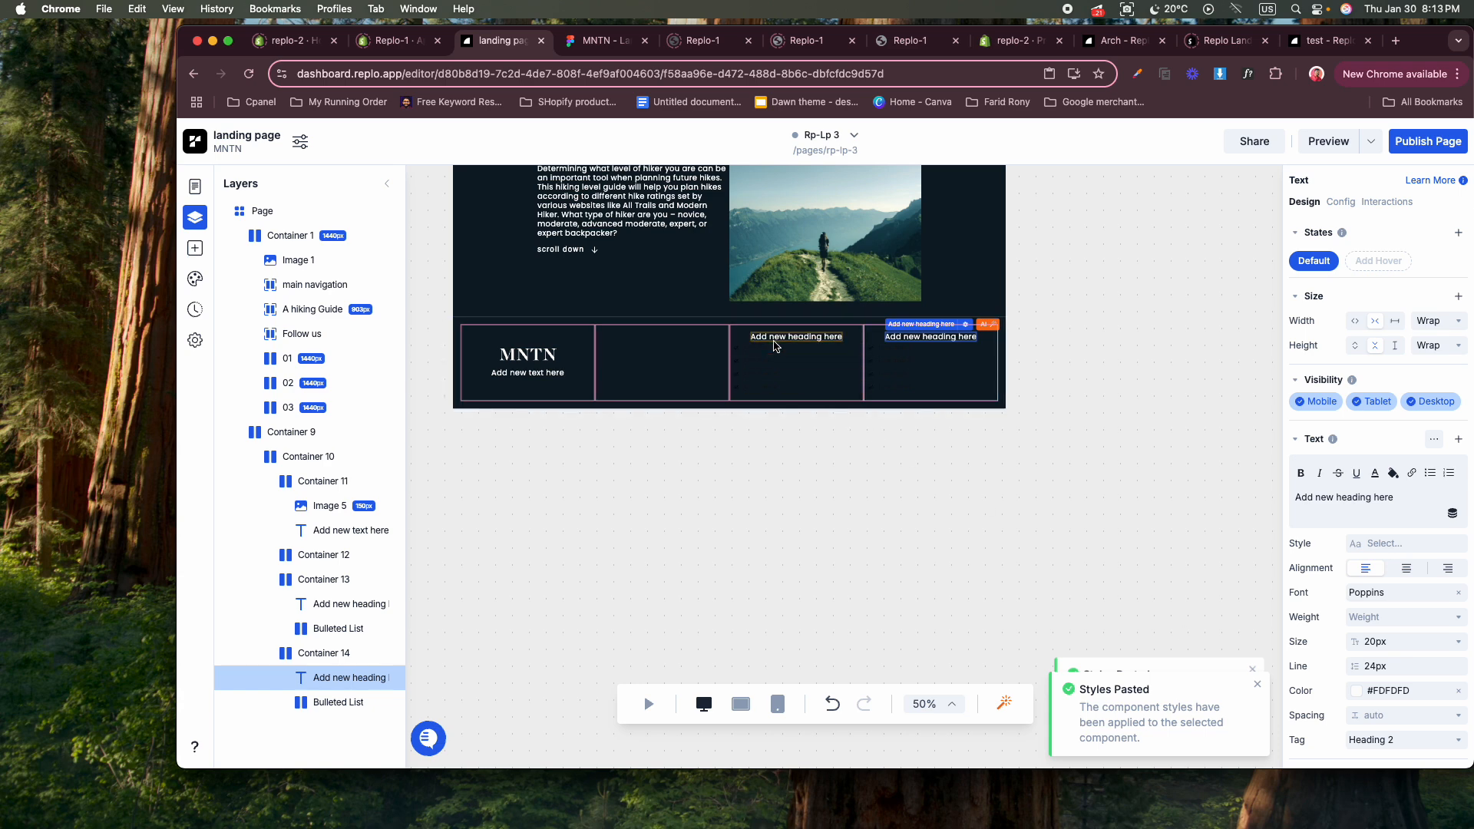
double_click(1380, 642)
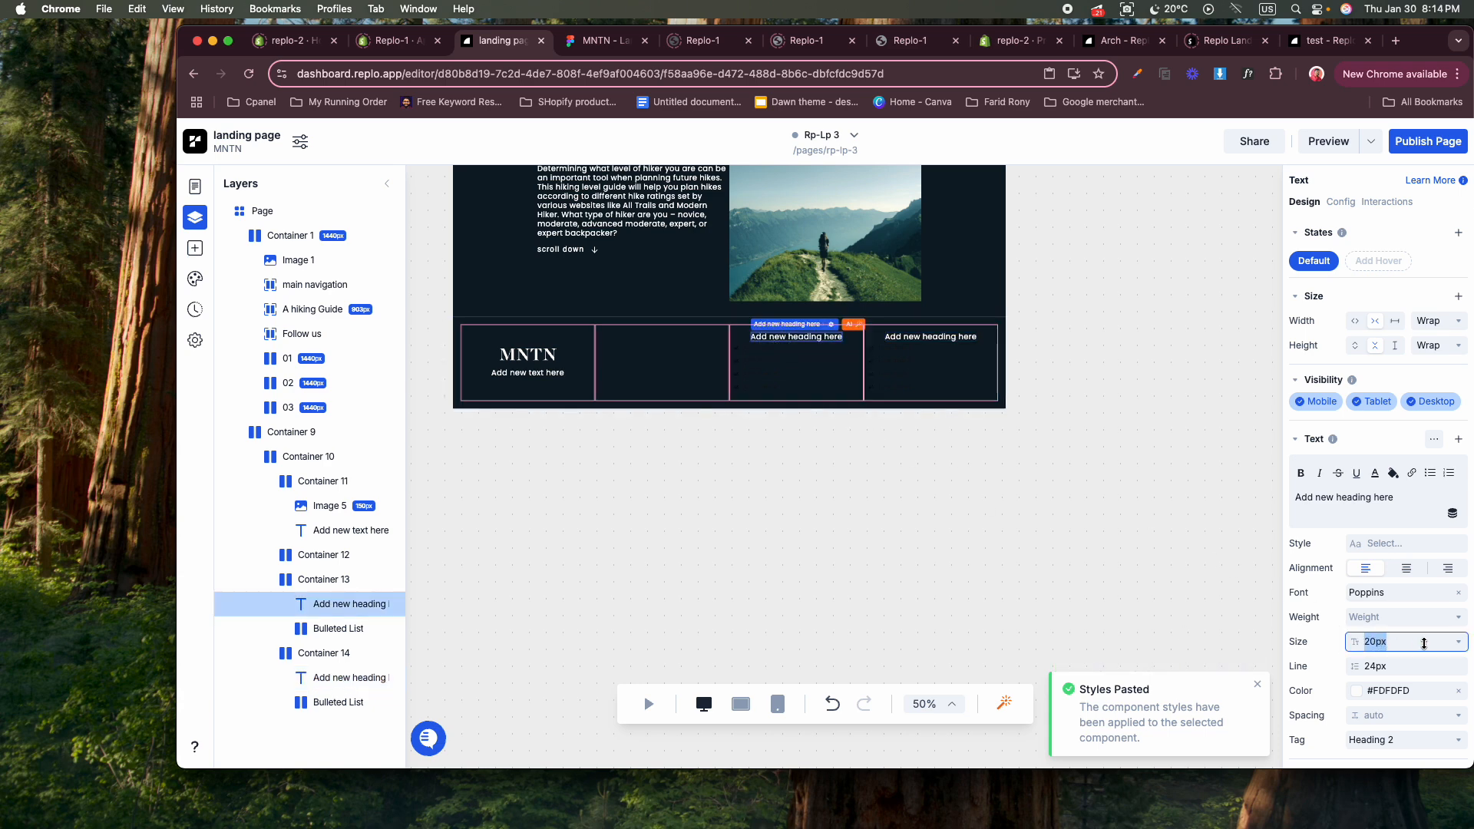
text(27)
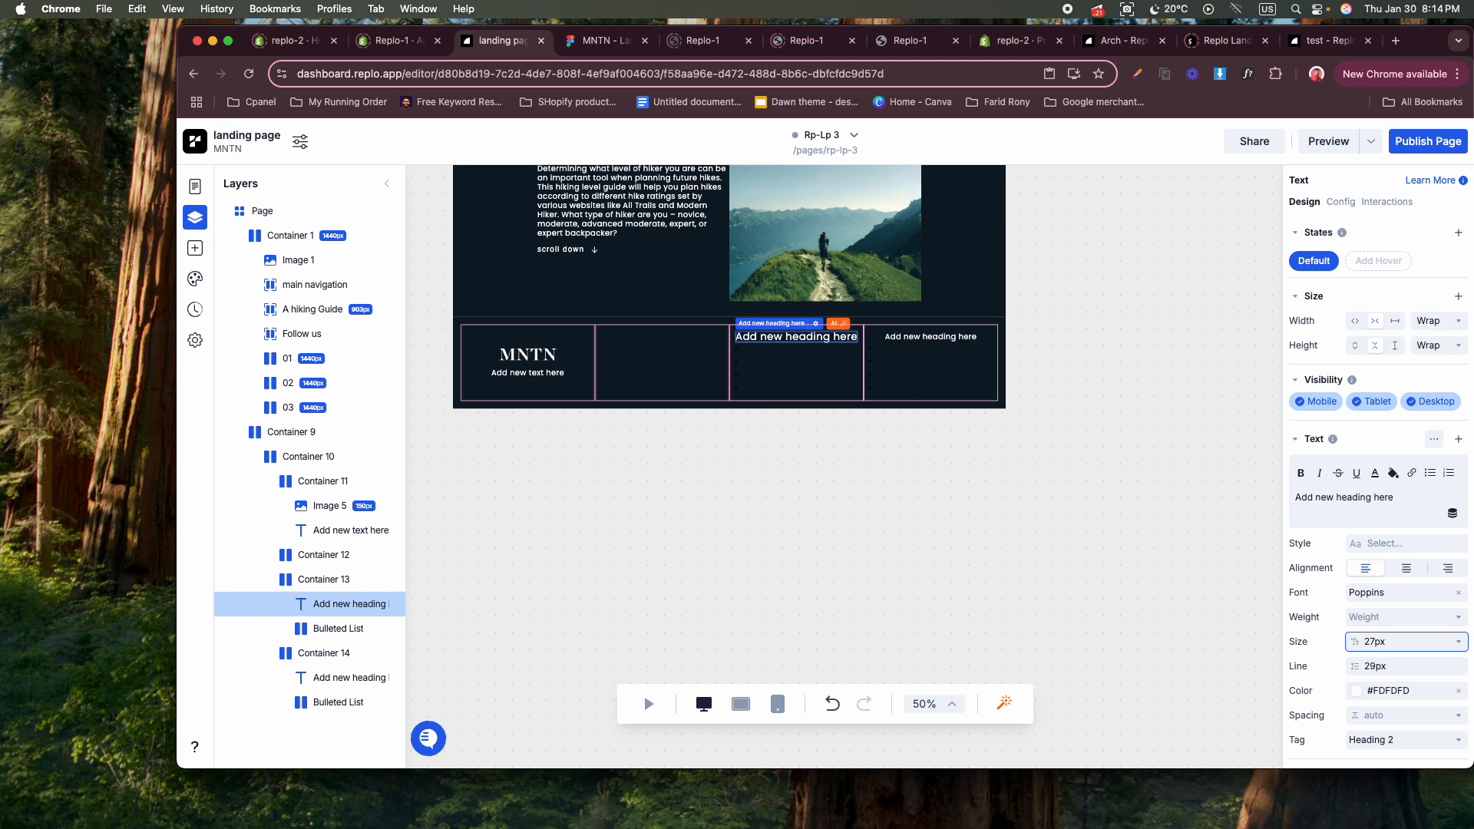
key(Down)
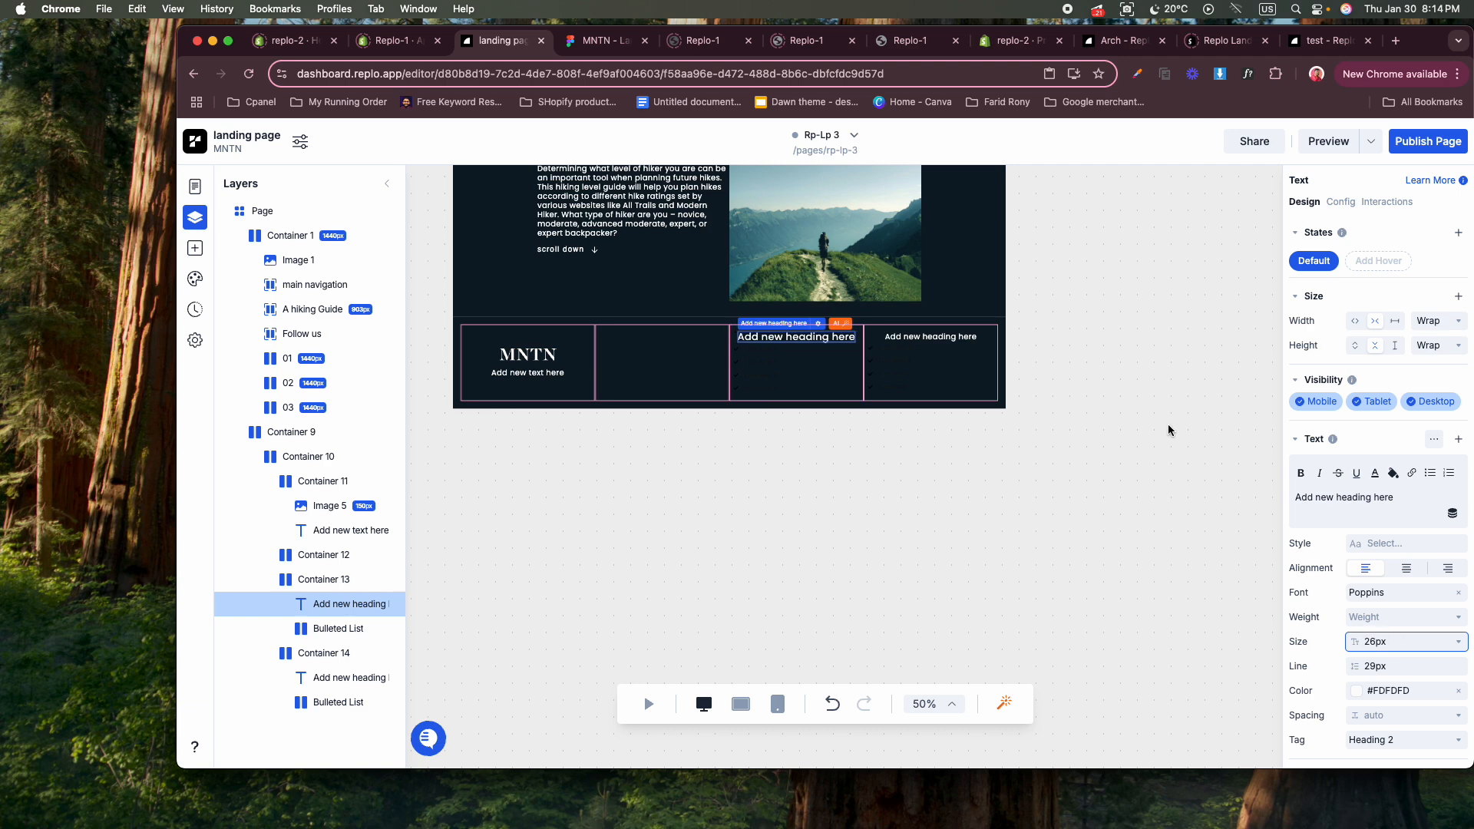
Set the fourth column heading's font size to 26px.
click(924, 339)
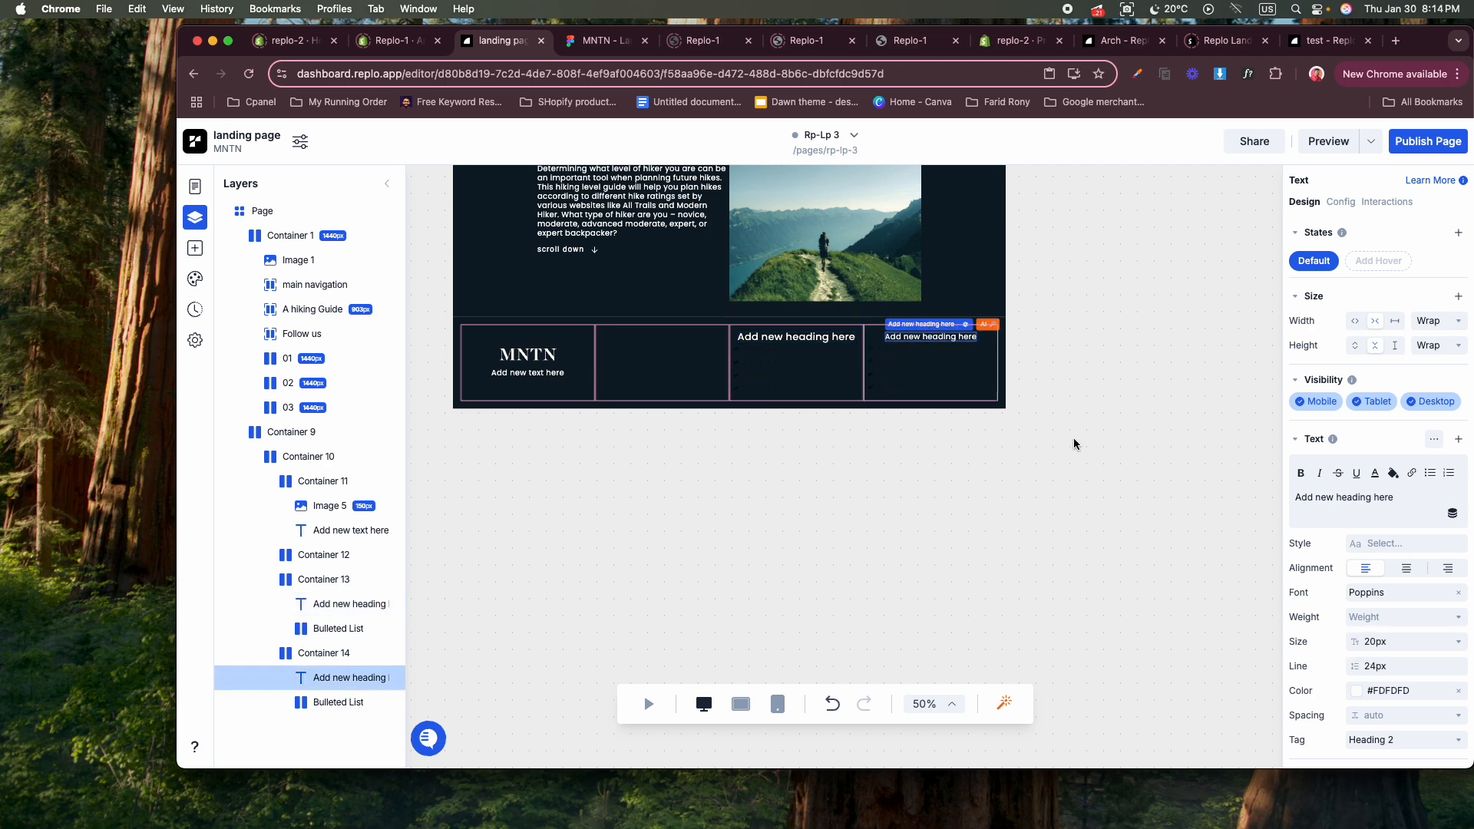
click(1390, 639)
text(26)
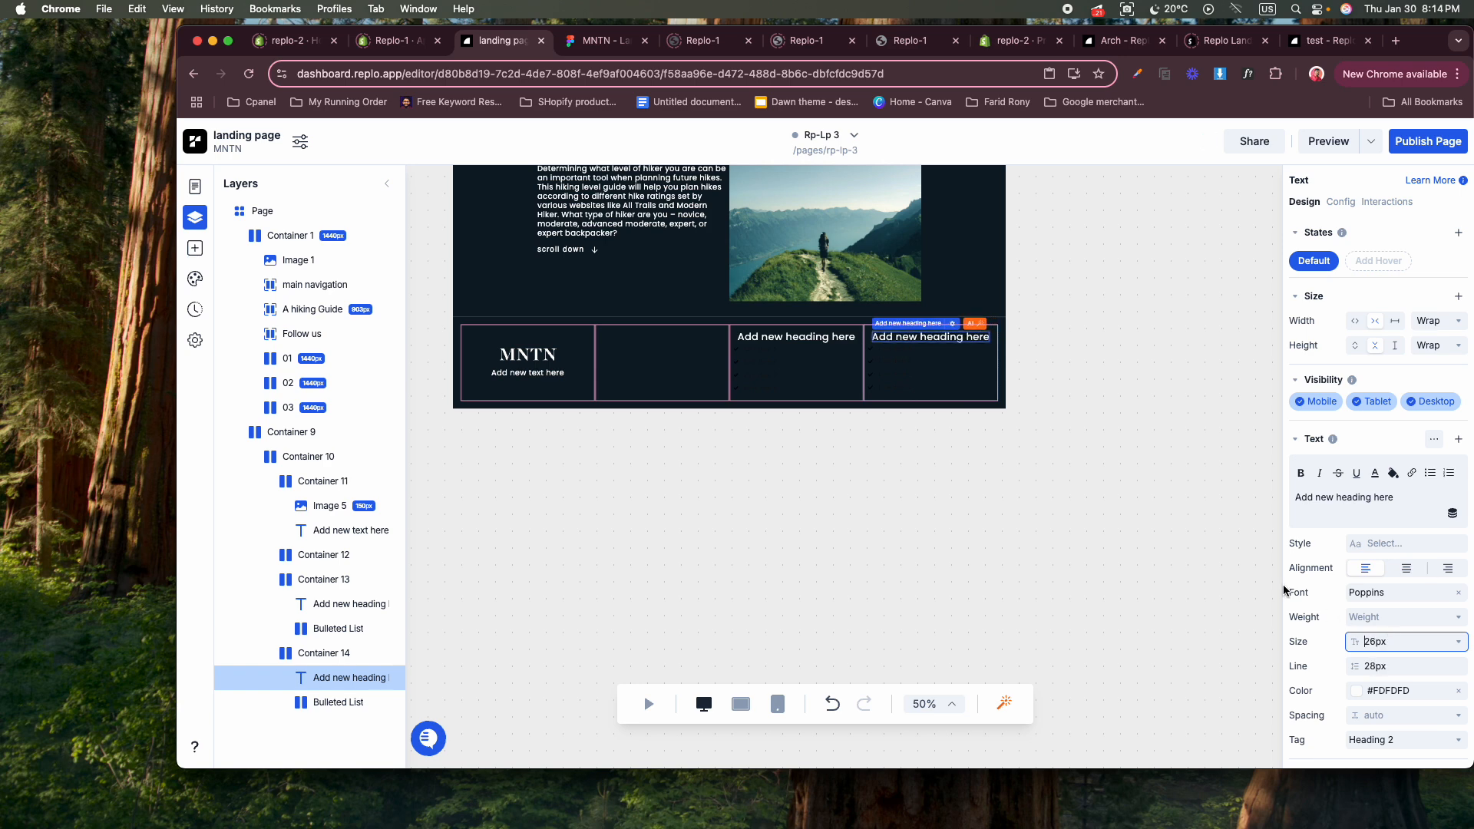
click(1233, 576)
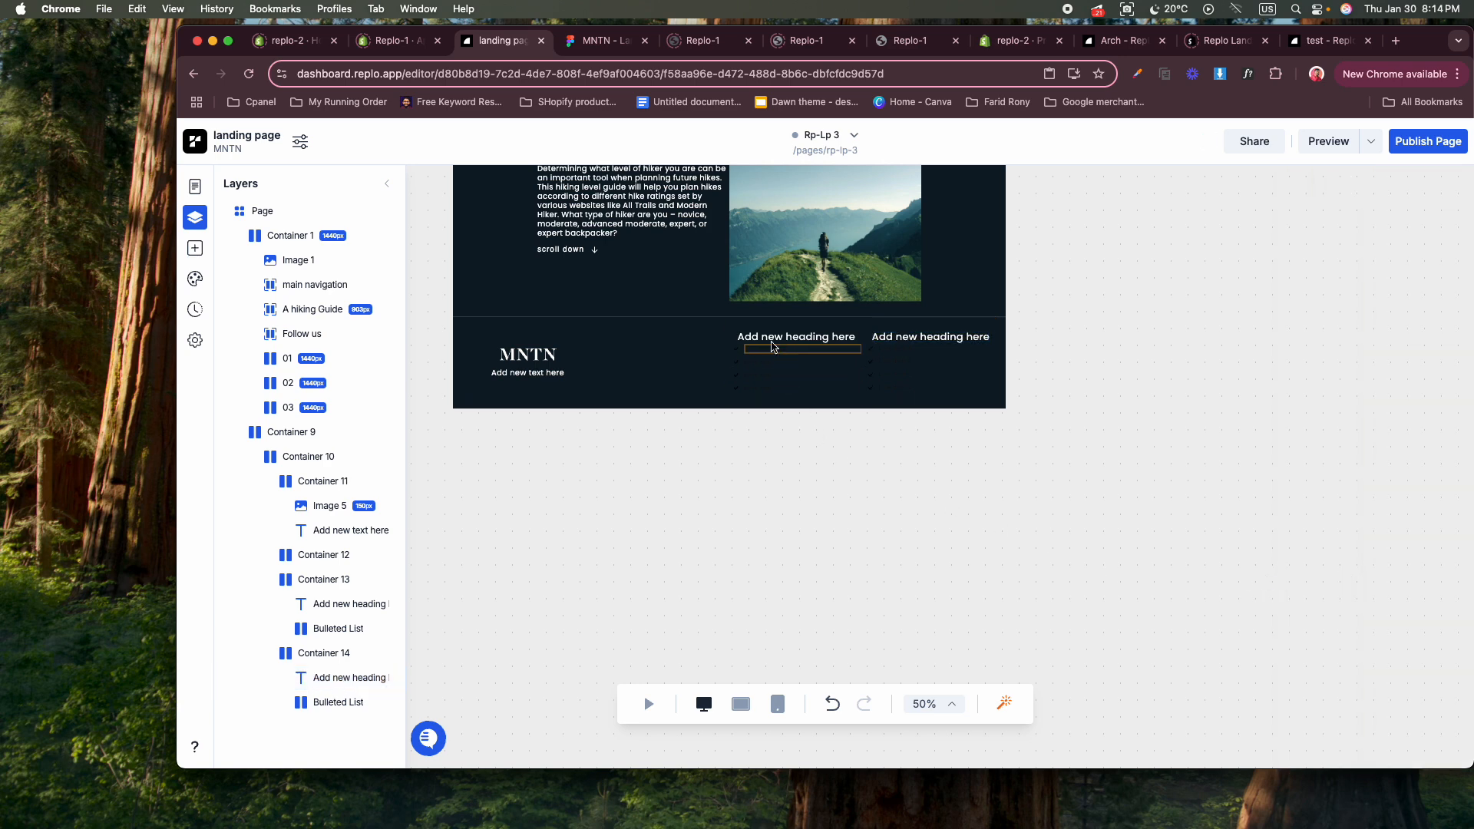
Delete the check icons from all four items of the bulleted list in the footer's third column.
click(577, 46)
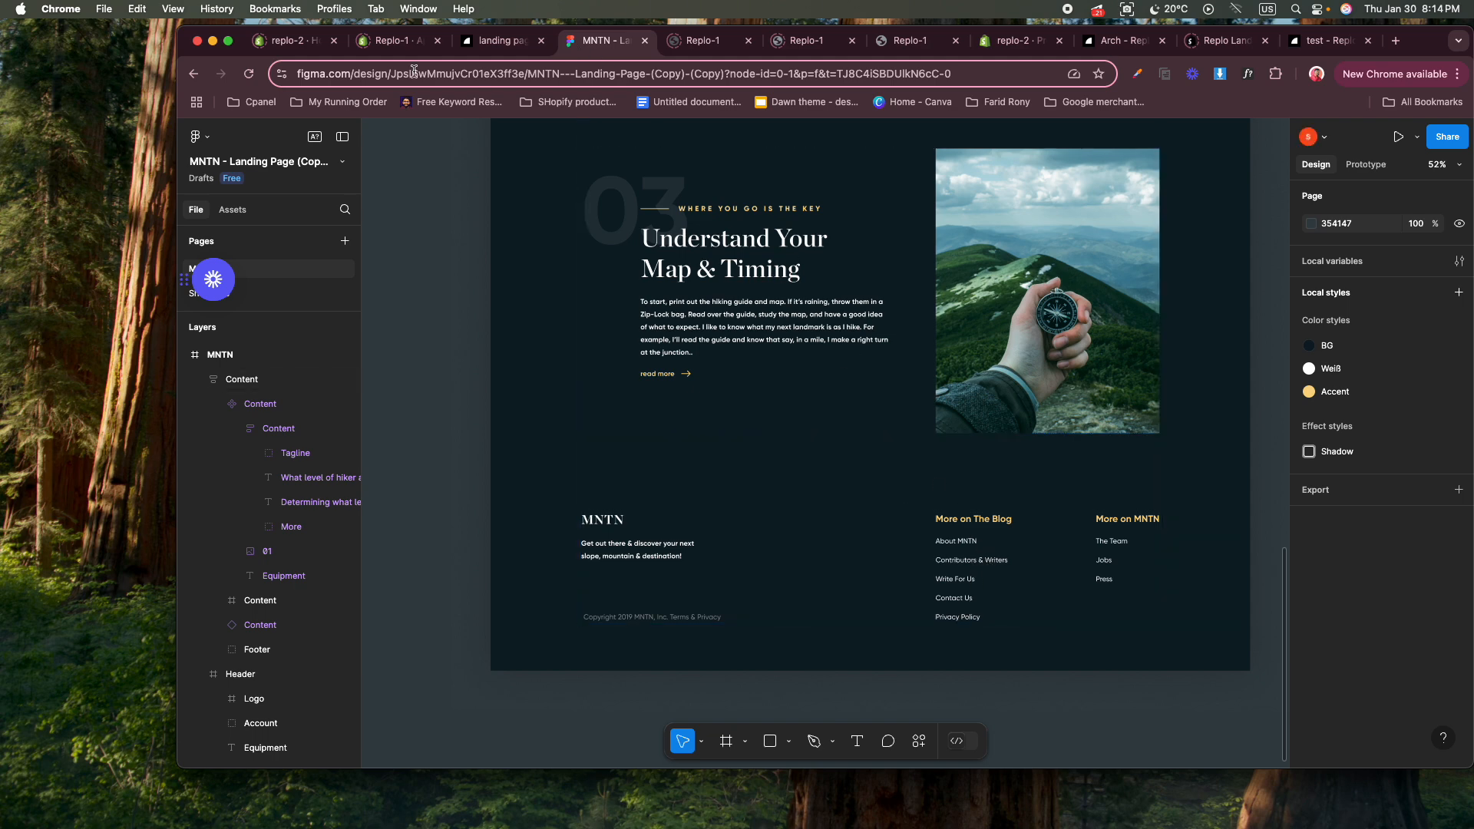
click(499, 41)
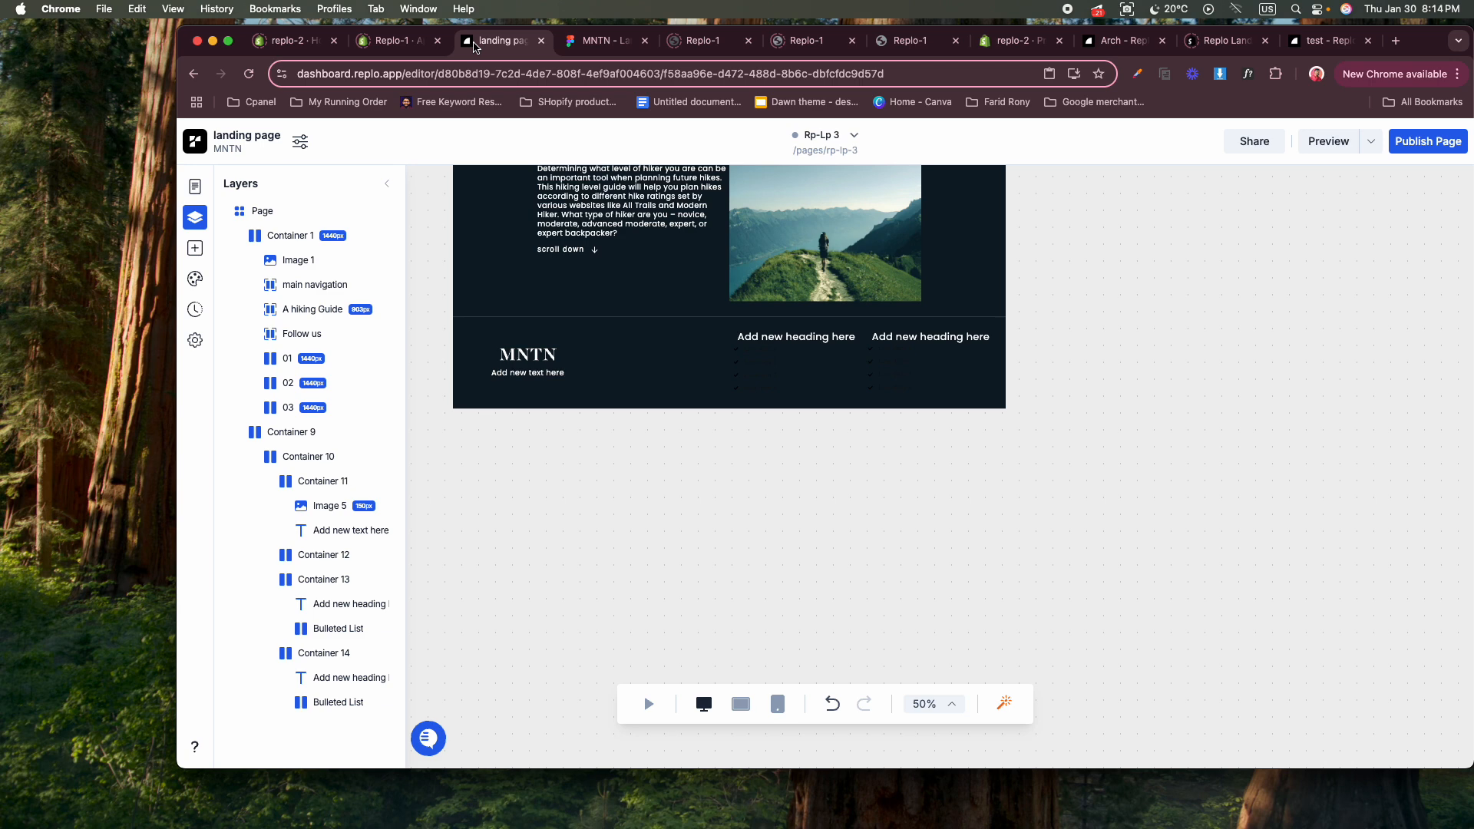
click(739, 353)
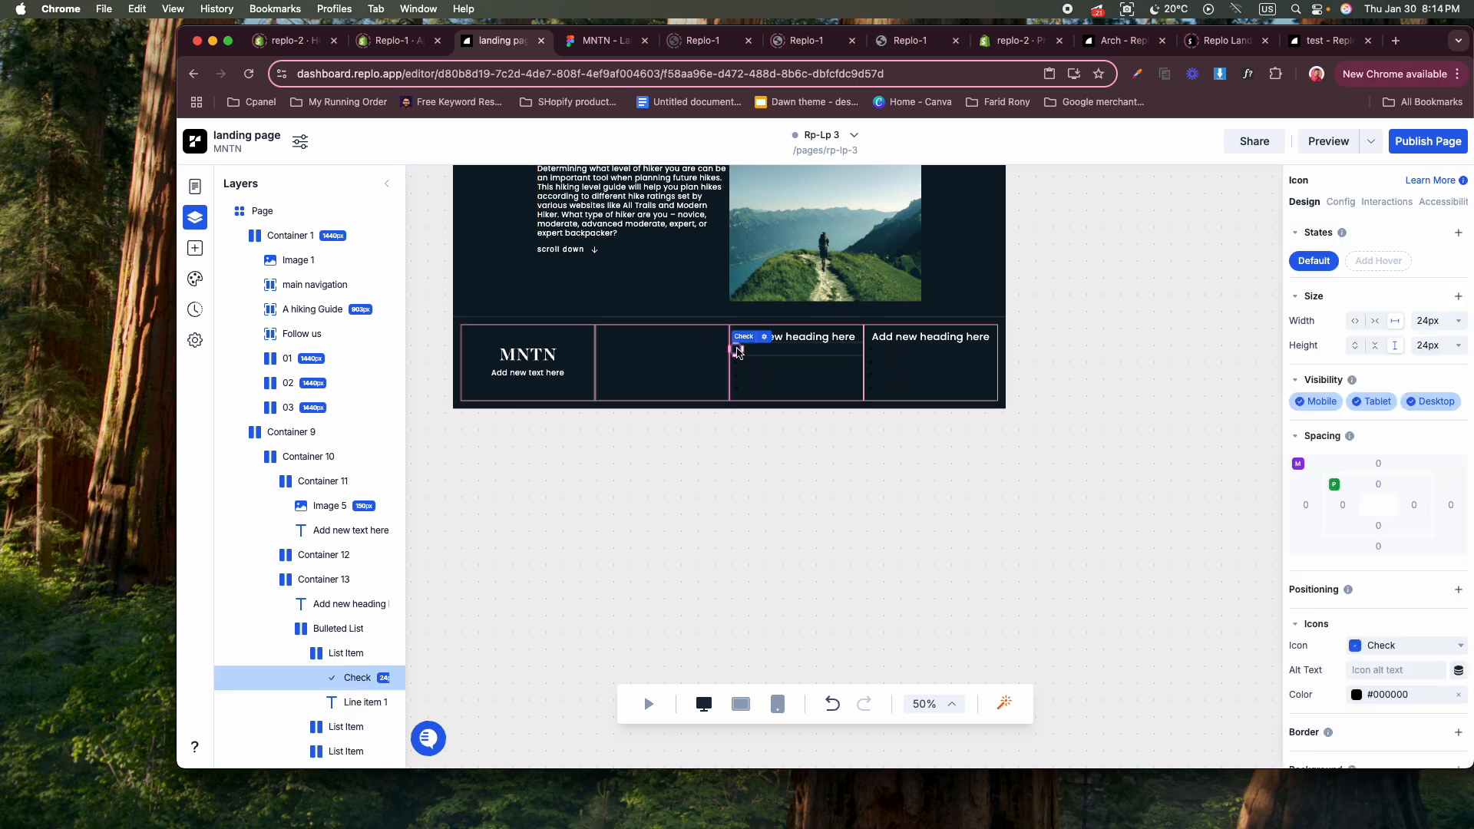
click(739, 354)
click(738, 366)
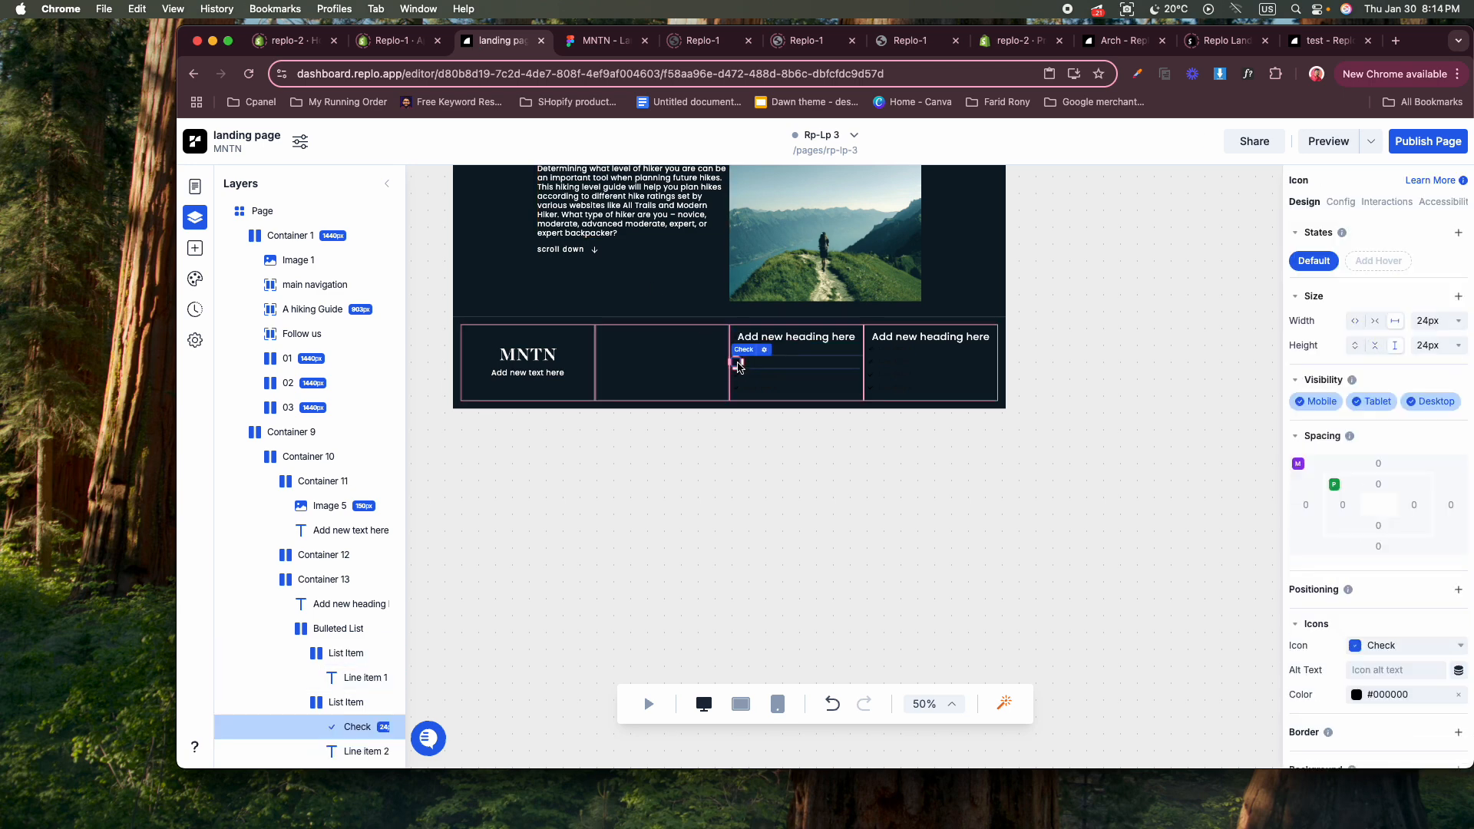
key(Delete)
click(737, 376)
key(Delete)
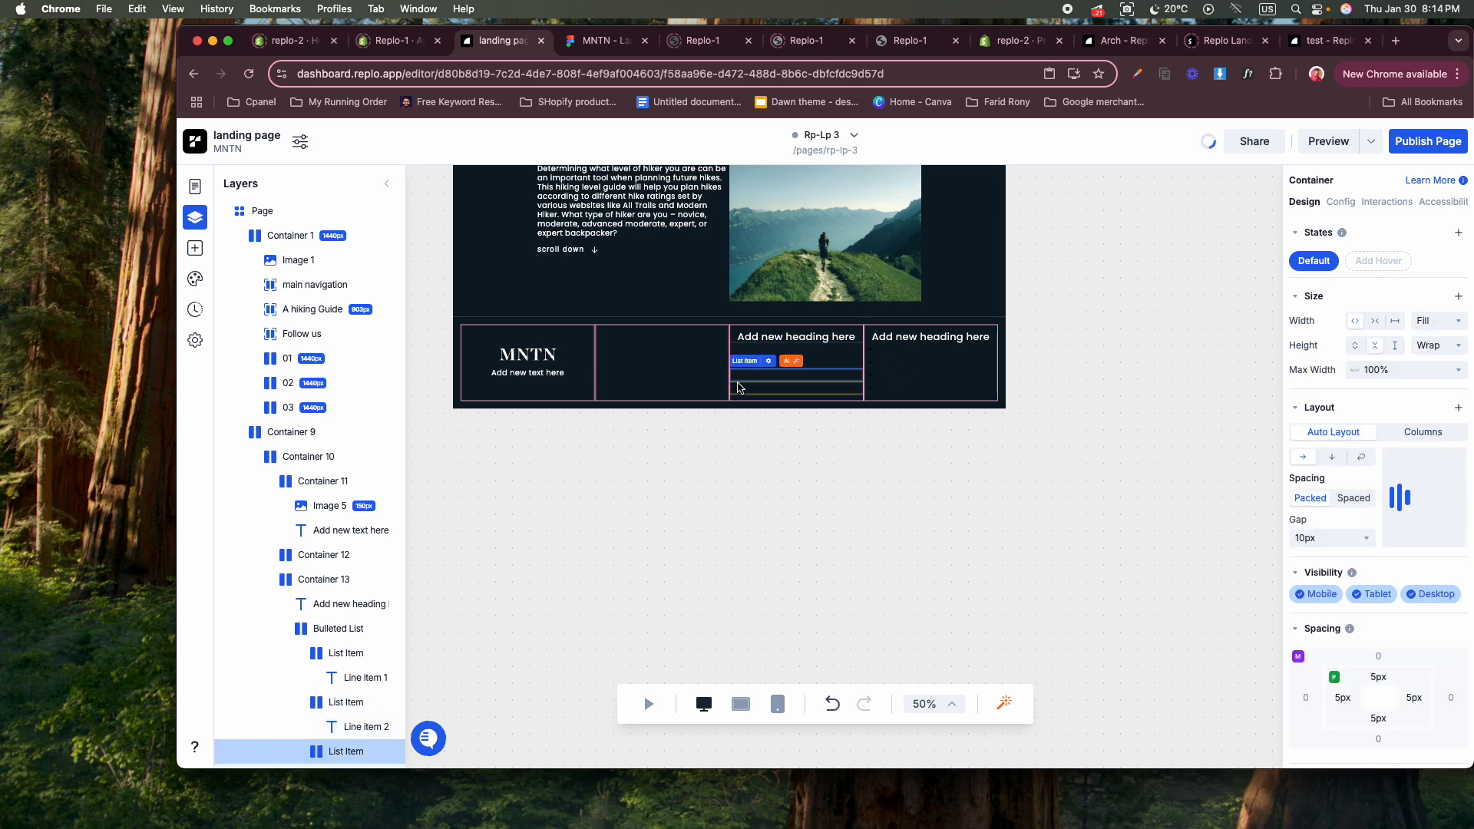
click(738, 390)
key(Delete)
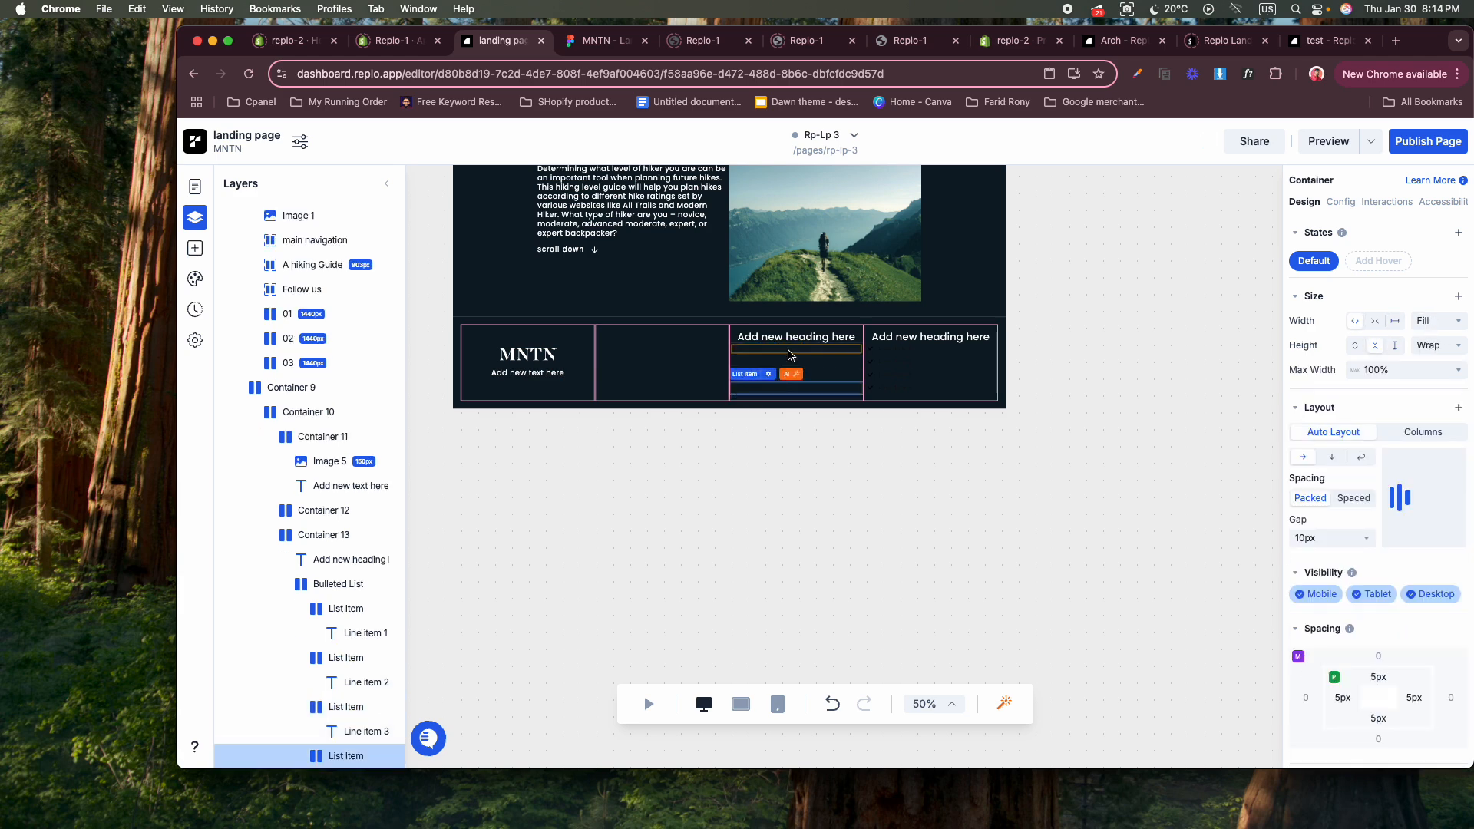
Set Line Item 1 in the third column's list to the Poppins font with text color #FFFFFF.
click(790, 350)
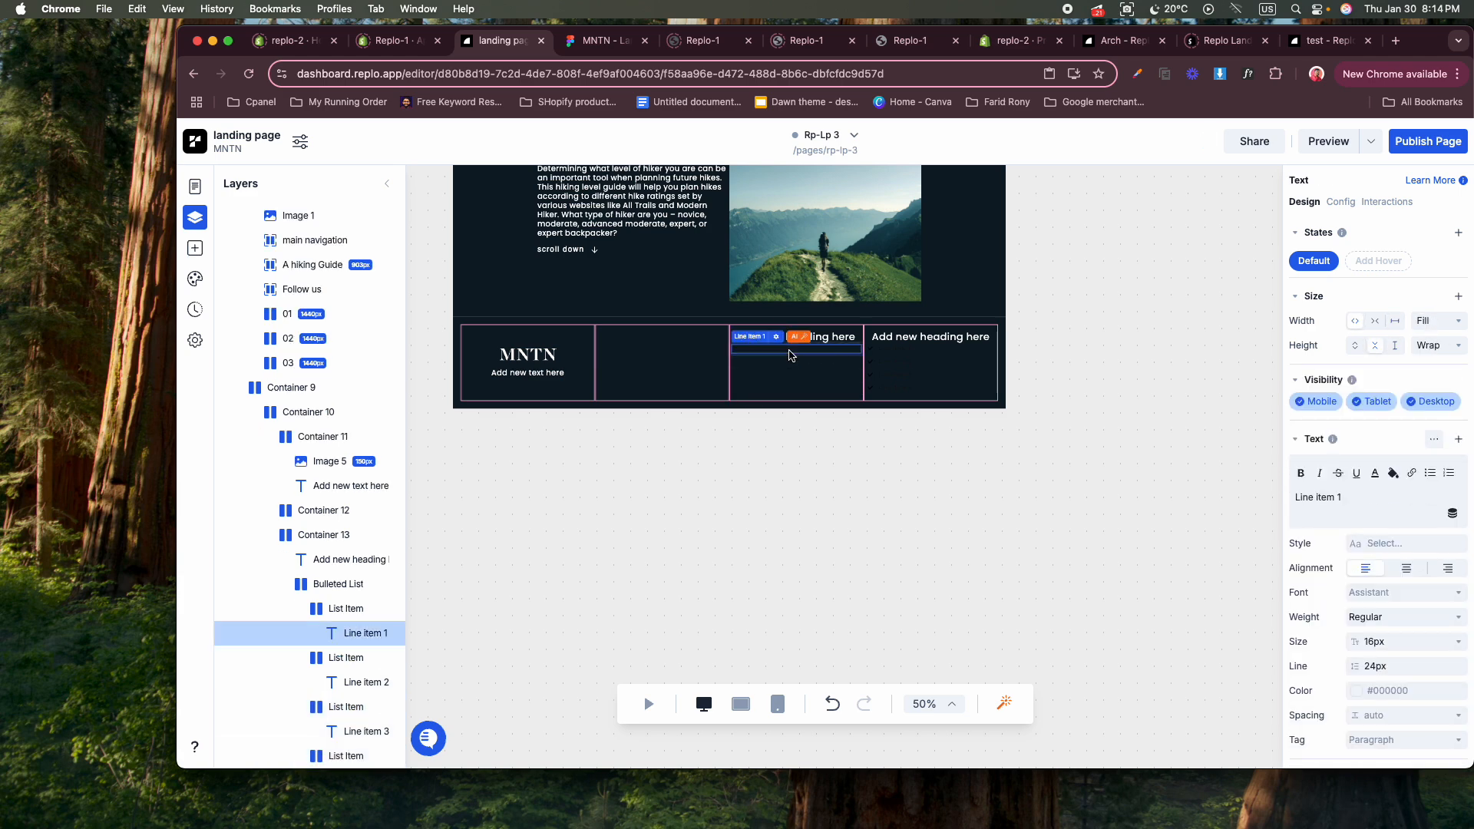
click(1392, 596)
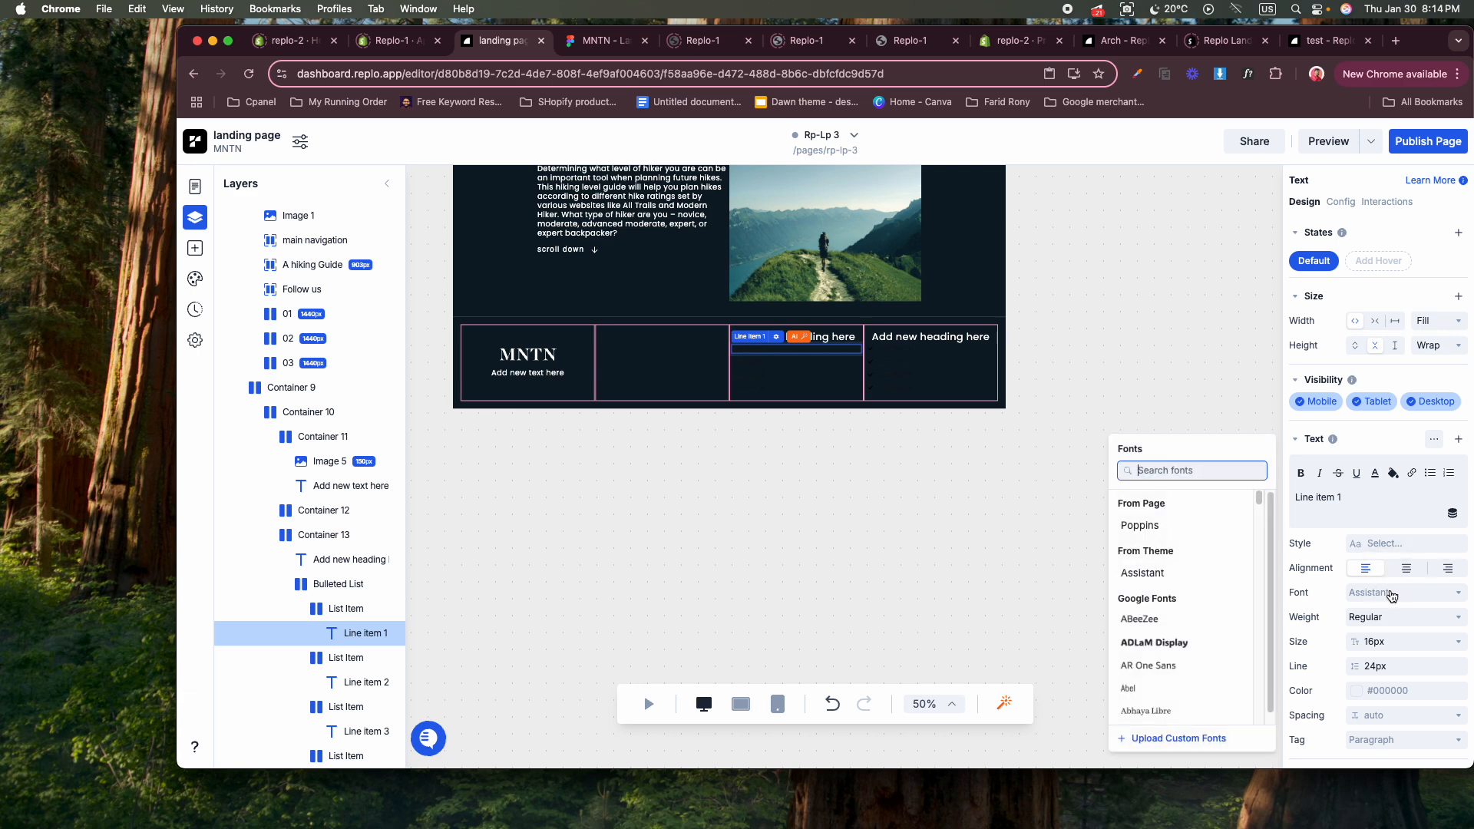
click(1175, 527)
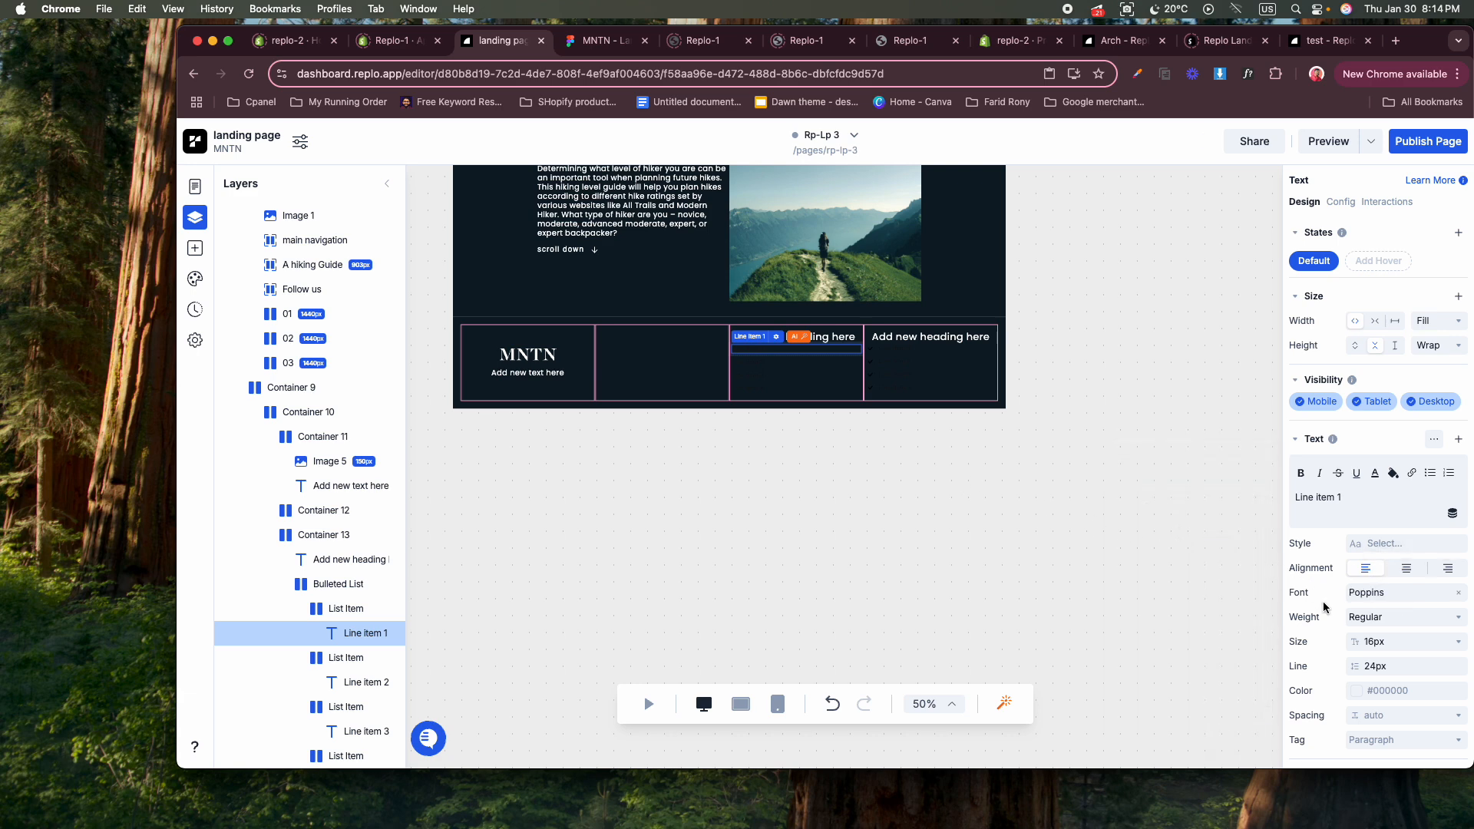
click(1358, 690)
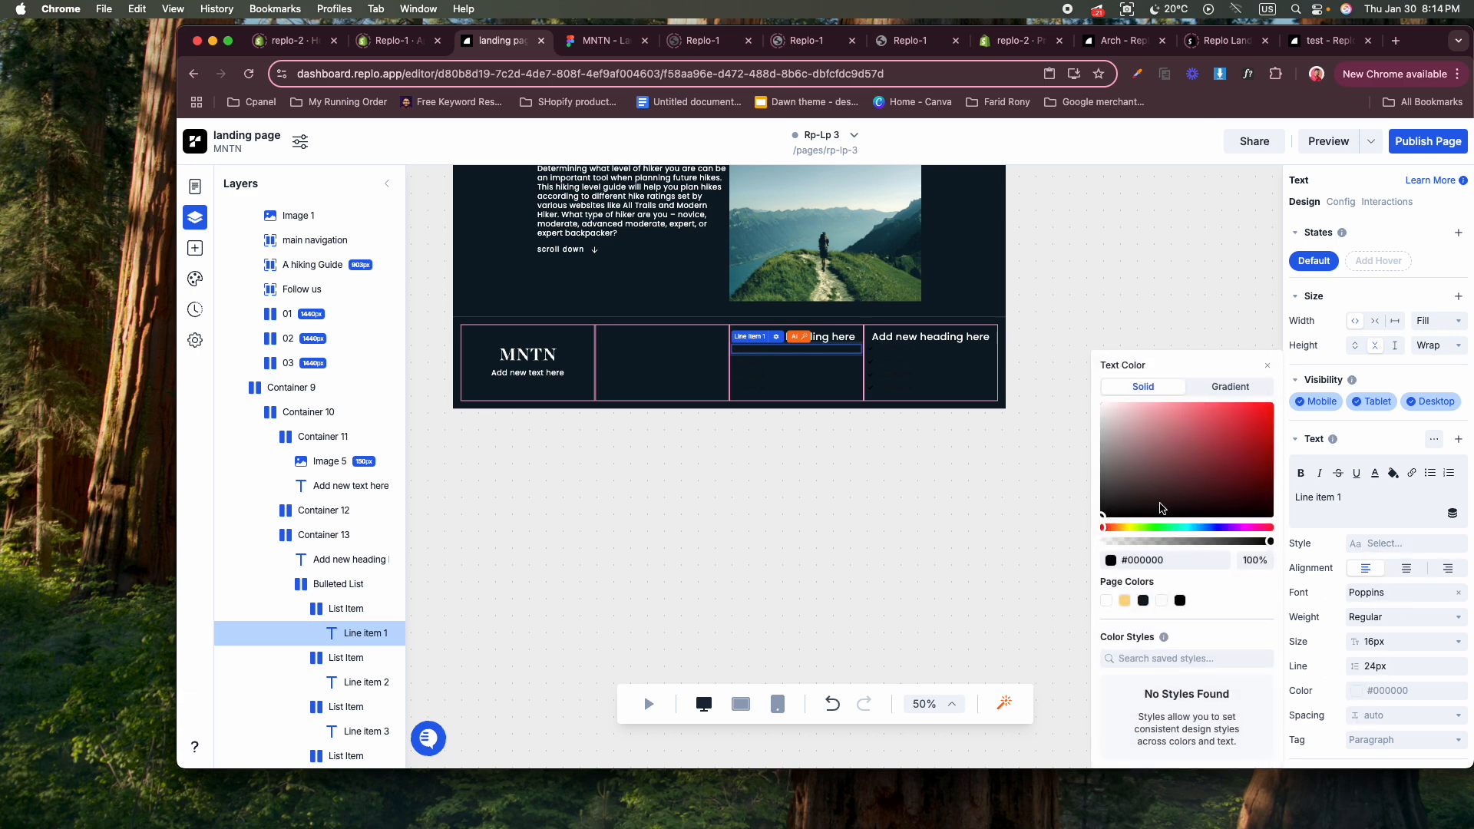
click(1097, 396)
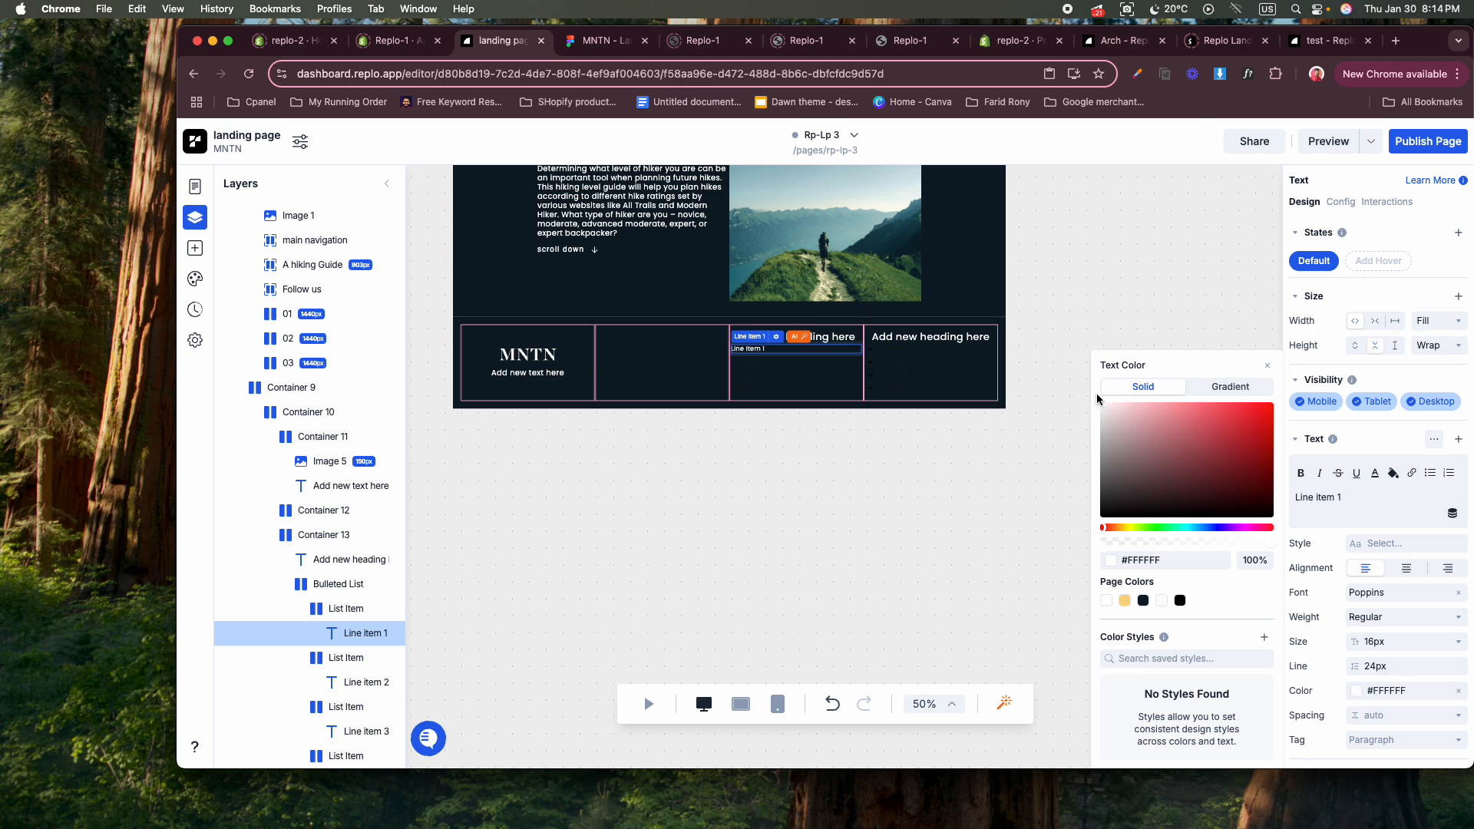
Copy the styles of Line Item 1 in the third column and paste them onto Line Item 2.
click(759, 354)
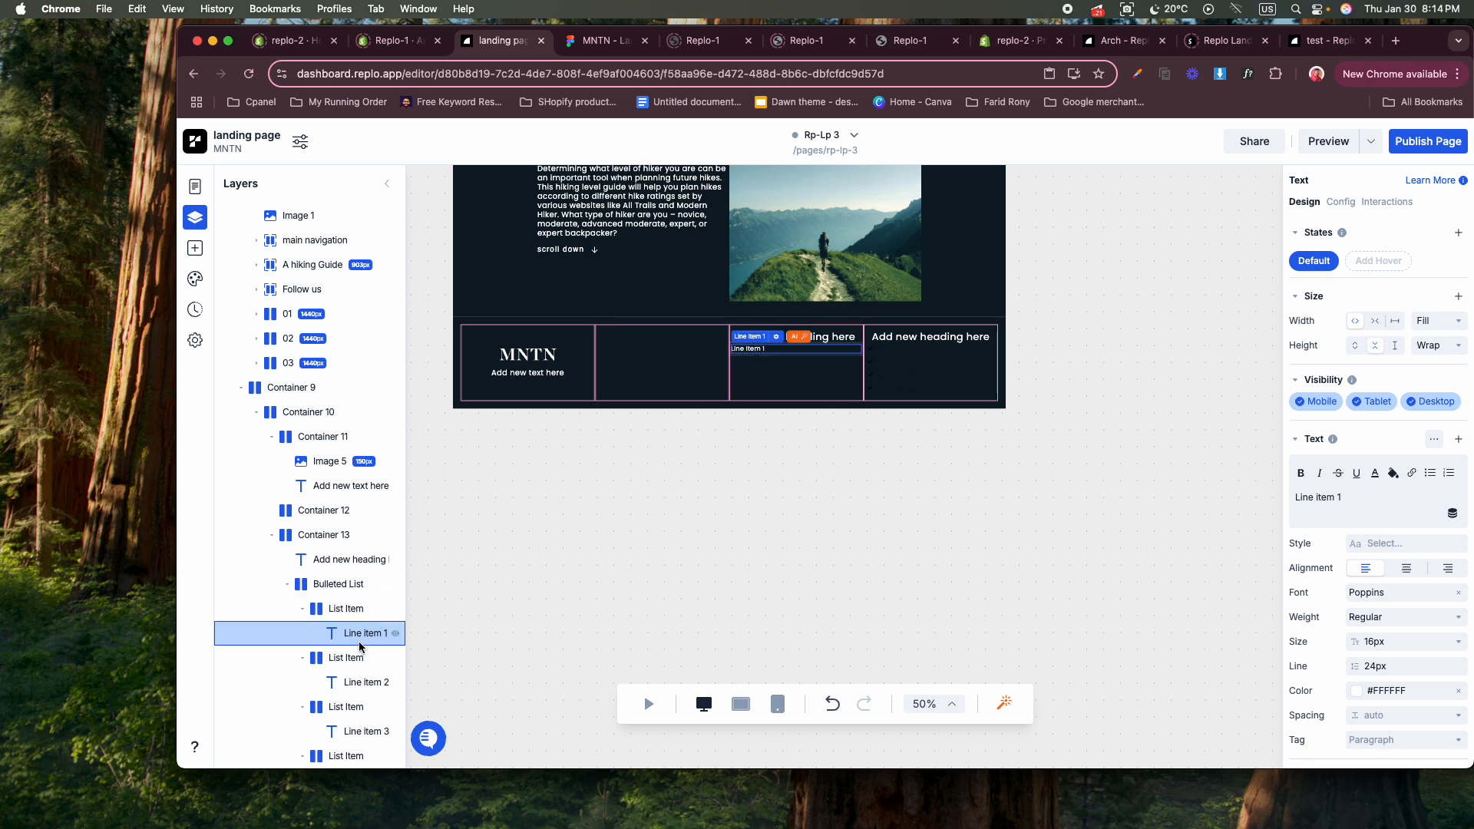
right_click(768, 350)
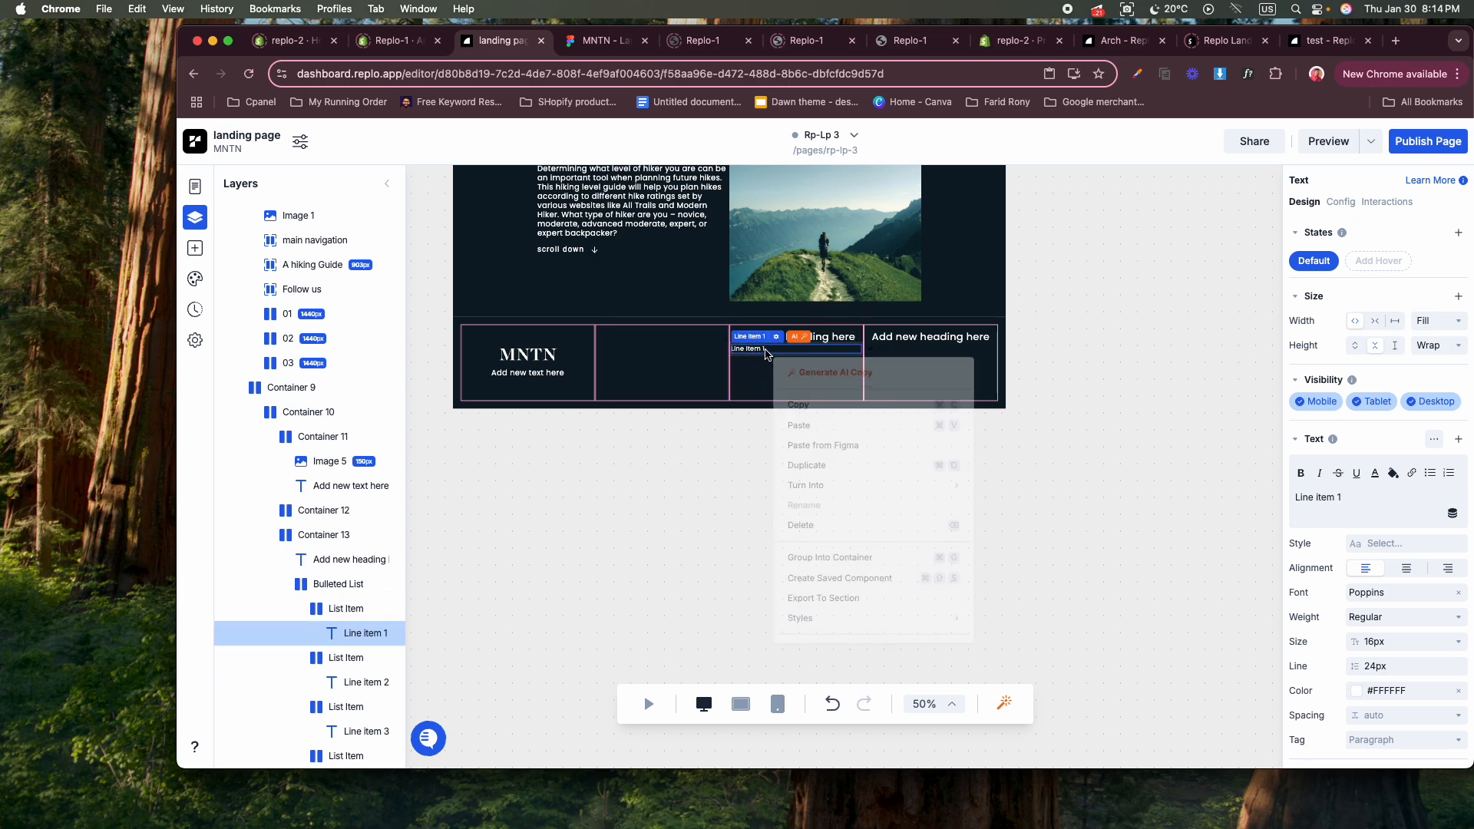
mouse_move(911, 626)
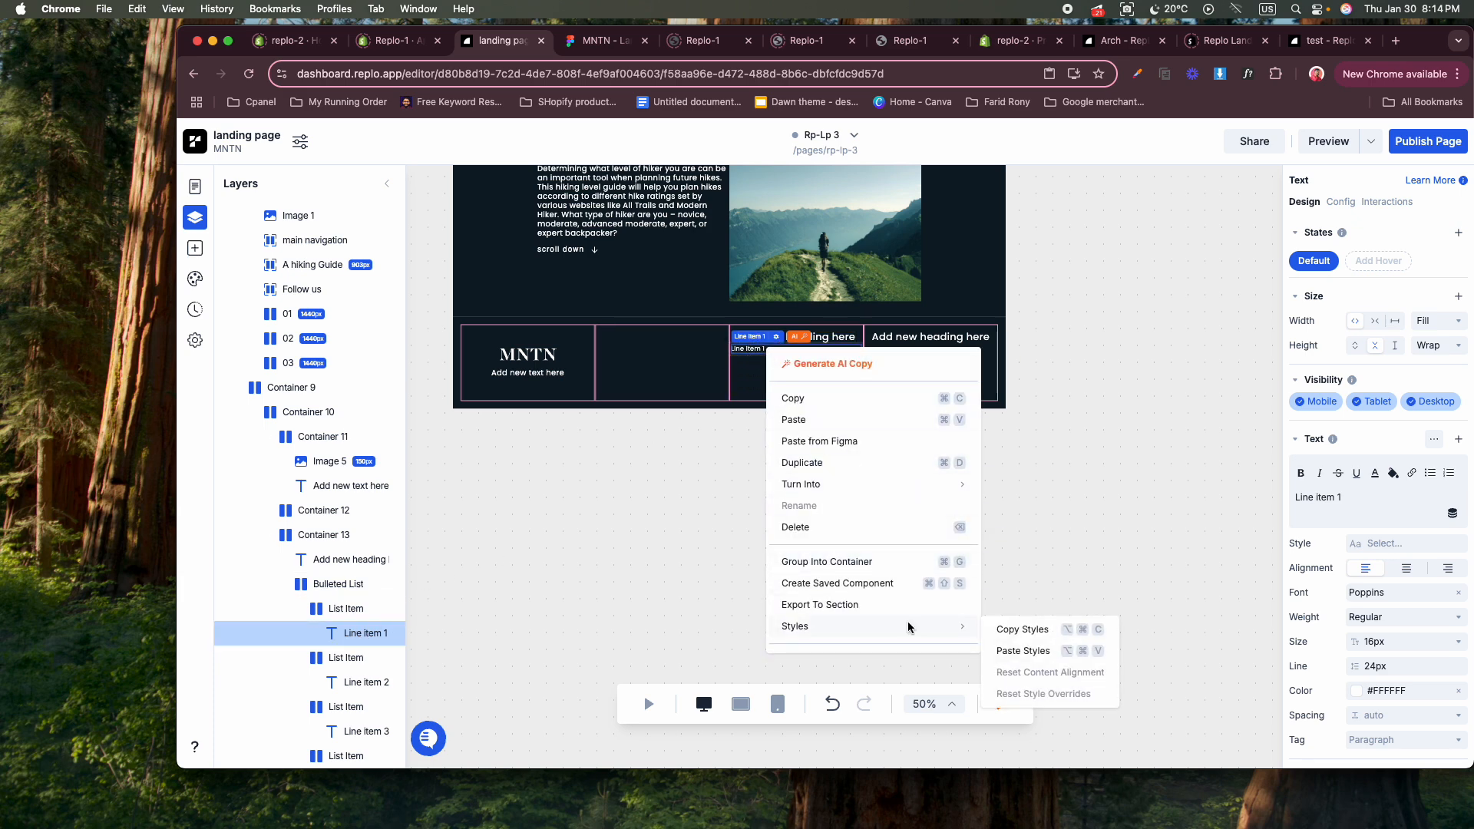
click(1023, 631)
click(765, 362)
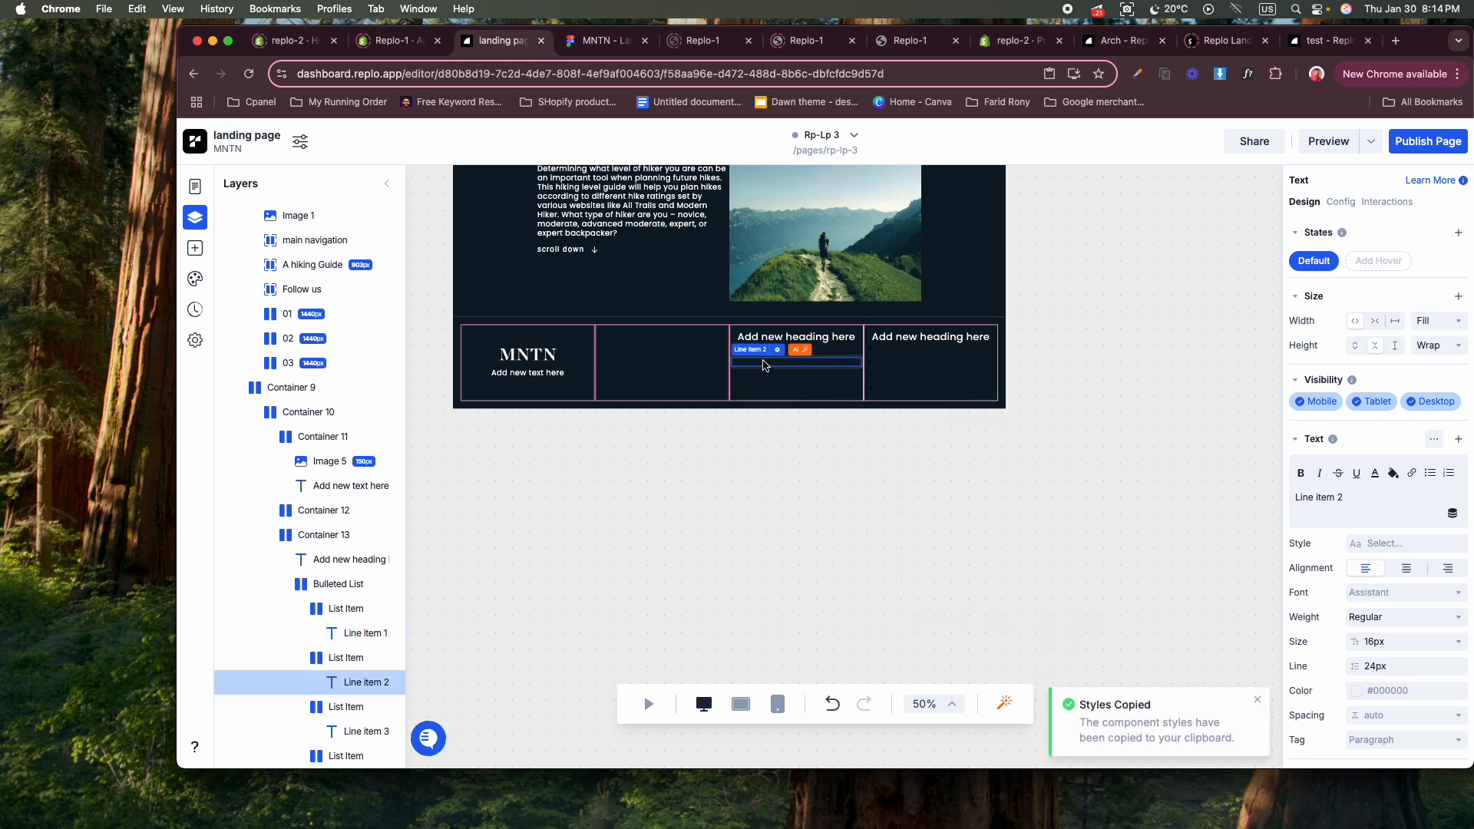
right_click(766, 371)
mouse_move(912, 644)
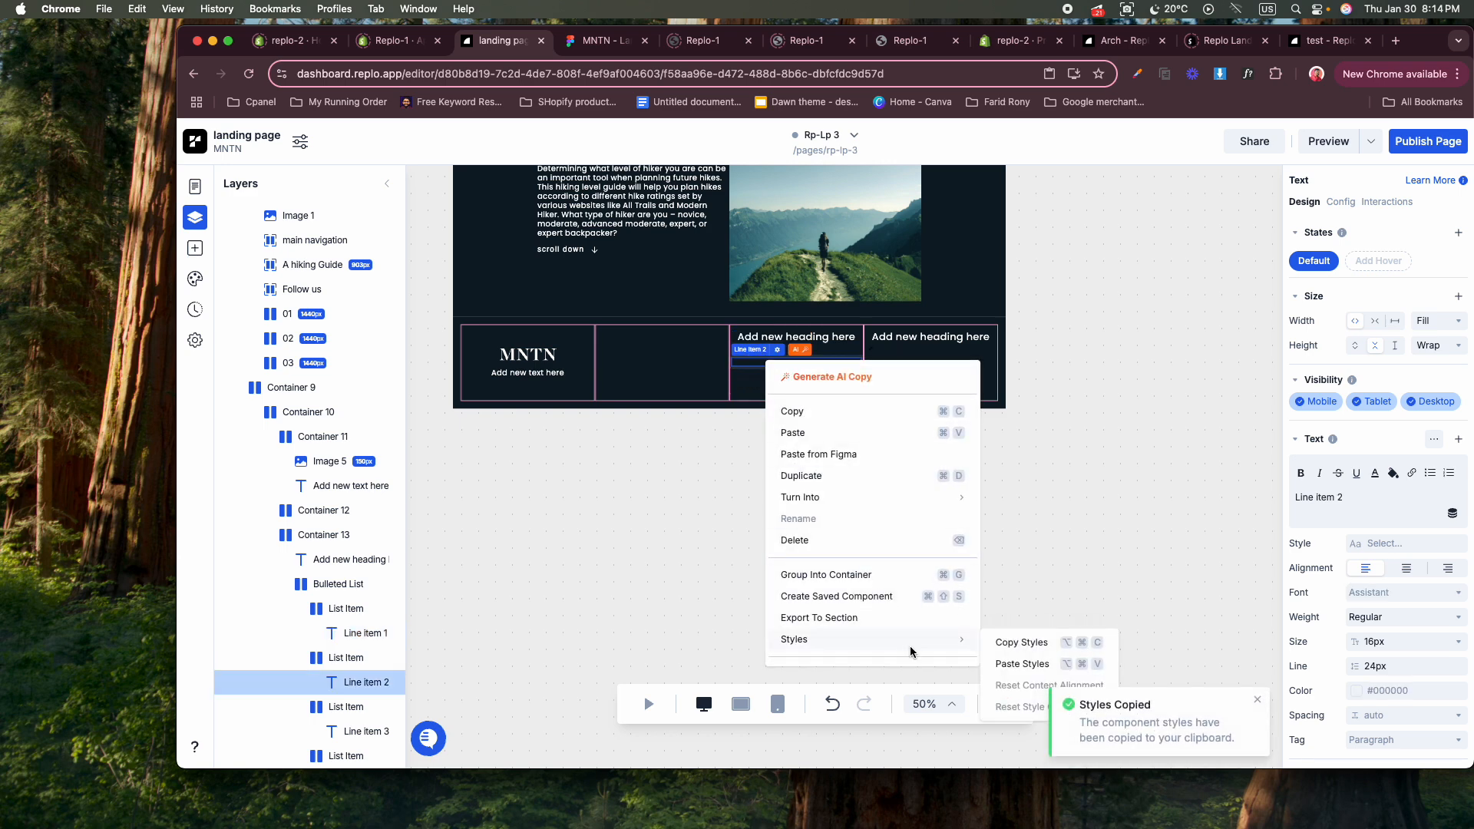
click(1015, 665)
Paste the copied styles onto Line Item 3 and the fourth list item's container in the third column.
click(755, 376)
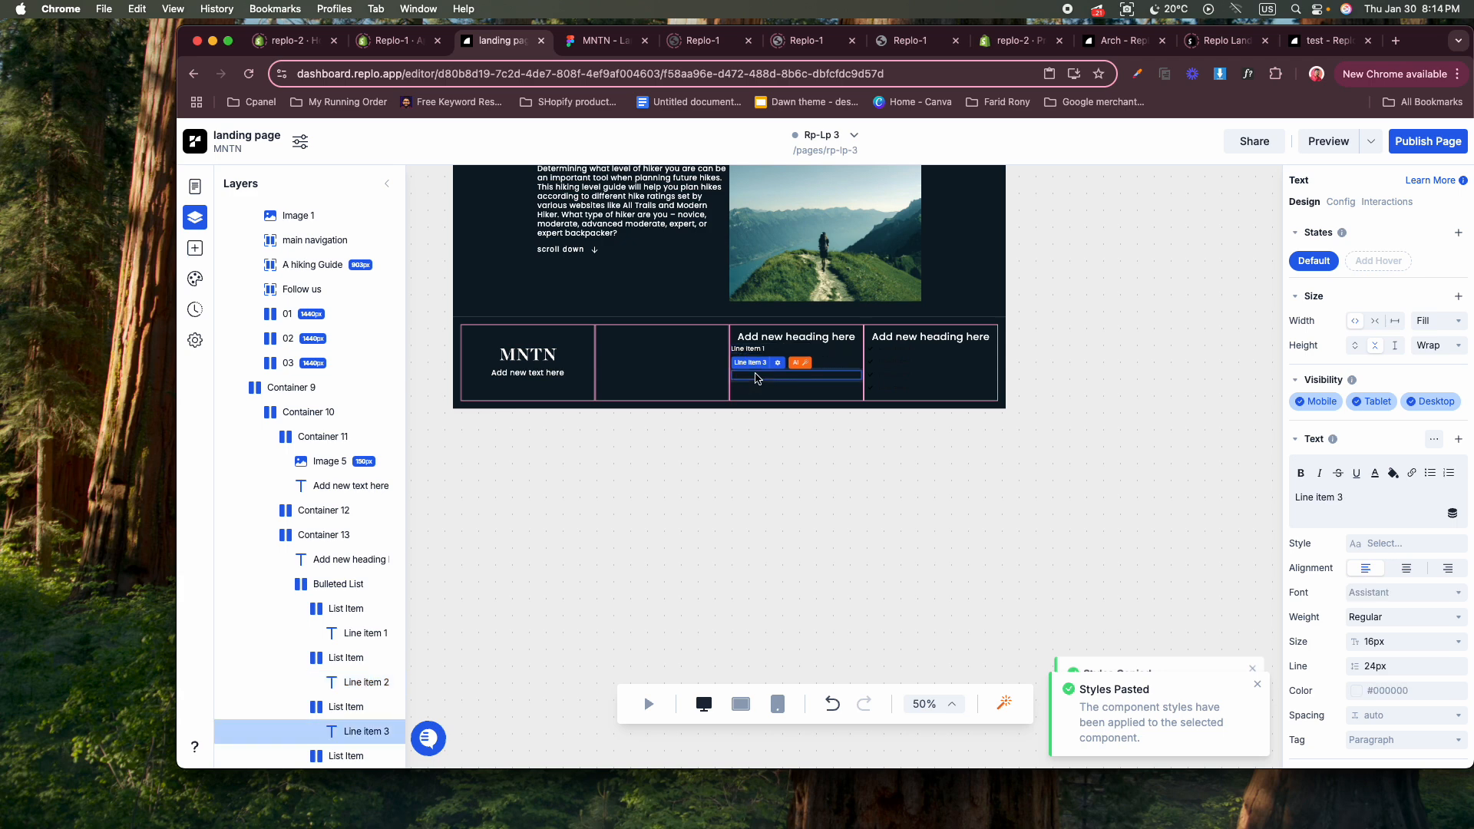
right_click(757, 377)
mouse_move(907, 649)
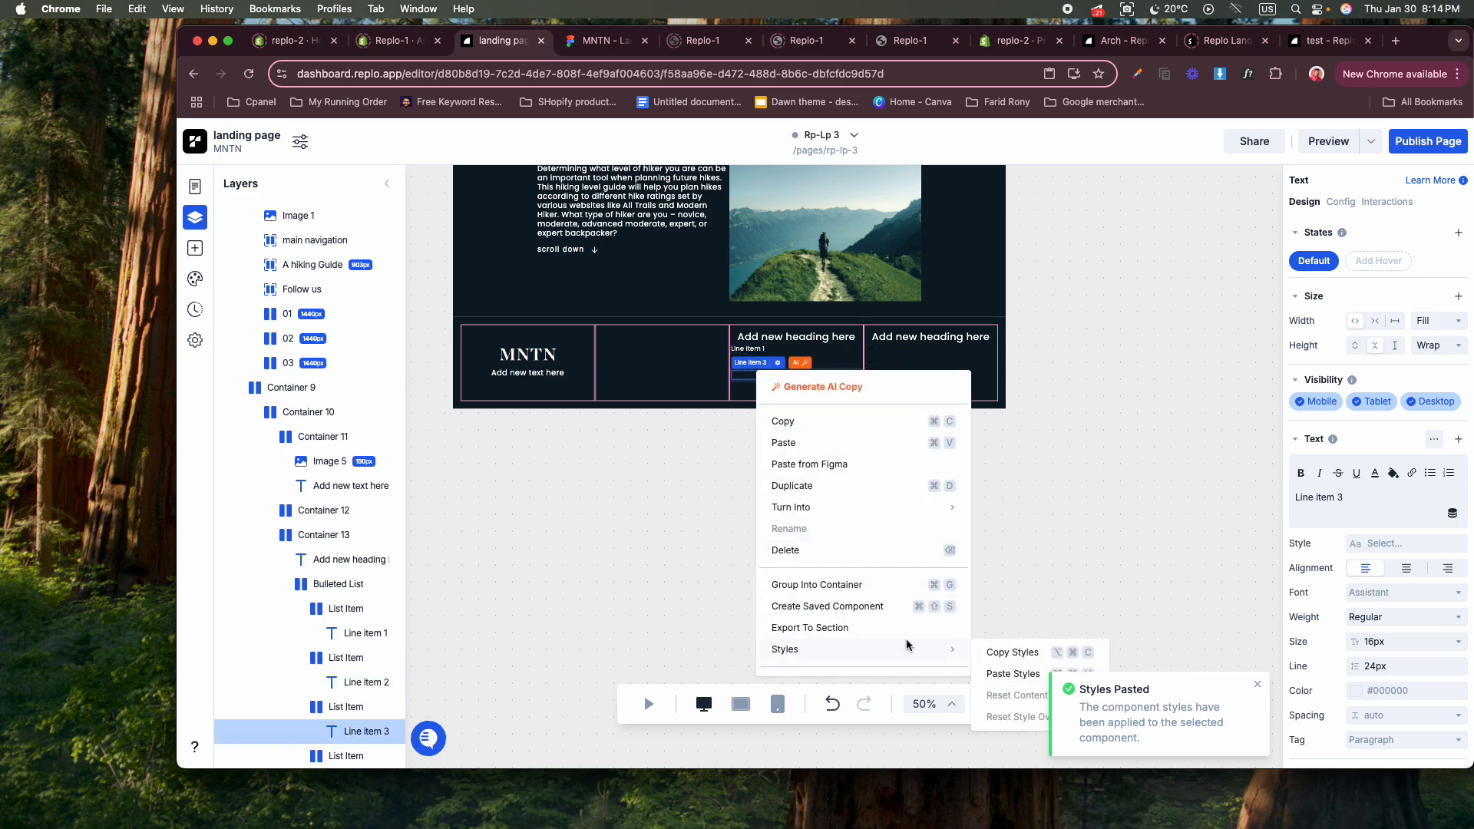
click(1003, 669)
click(763, 393)
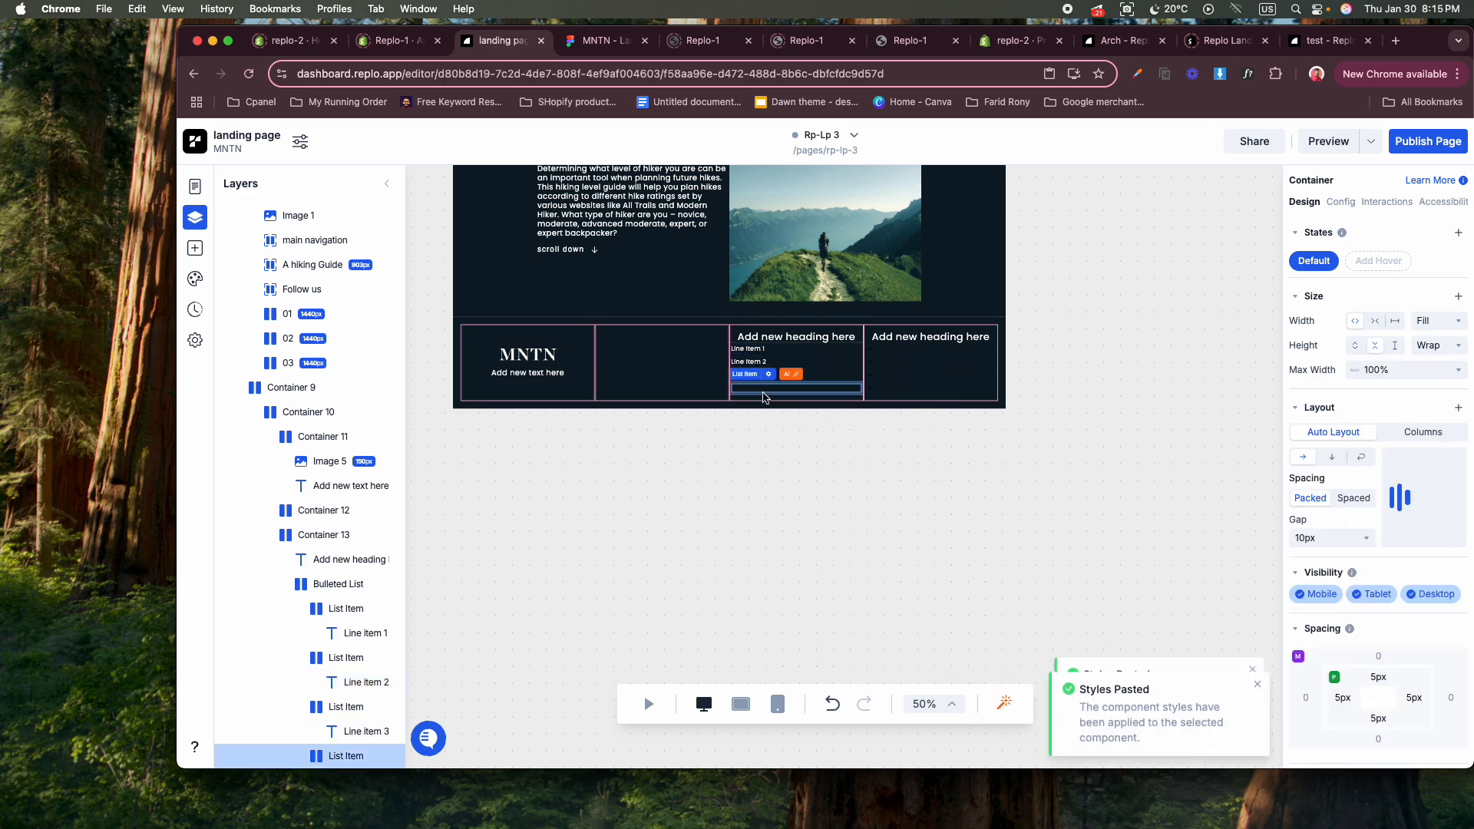
right_click(763, 394)
mouse_move(852, 665)
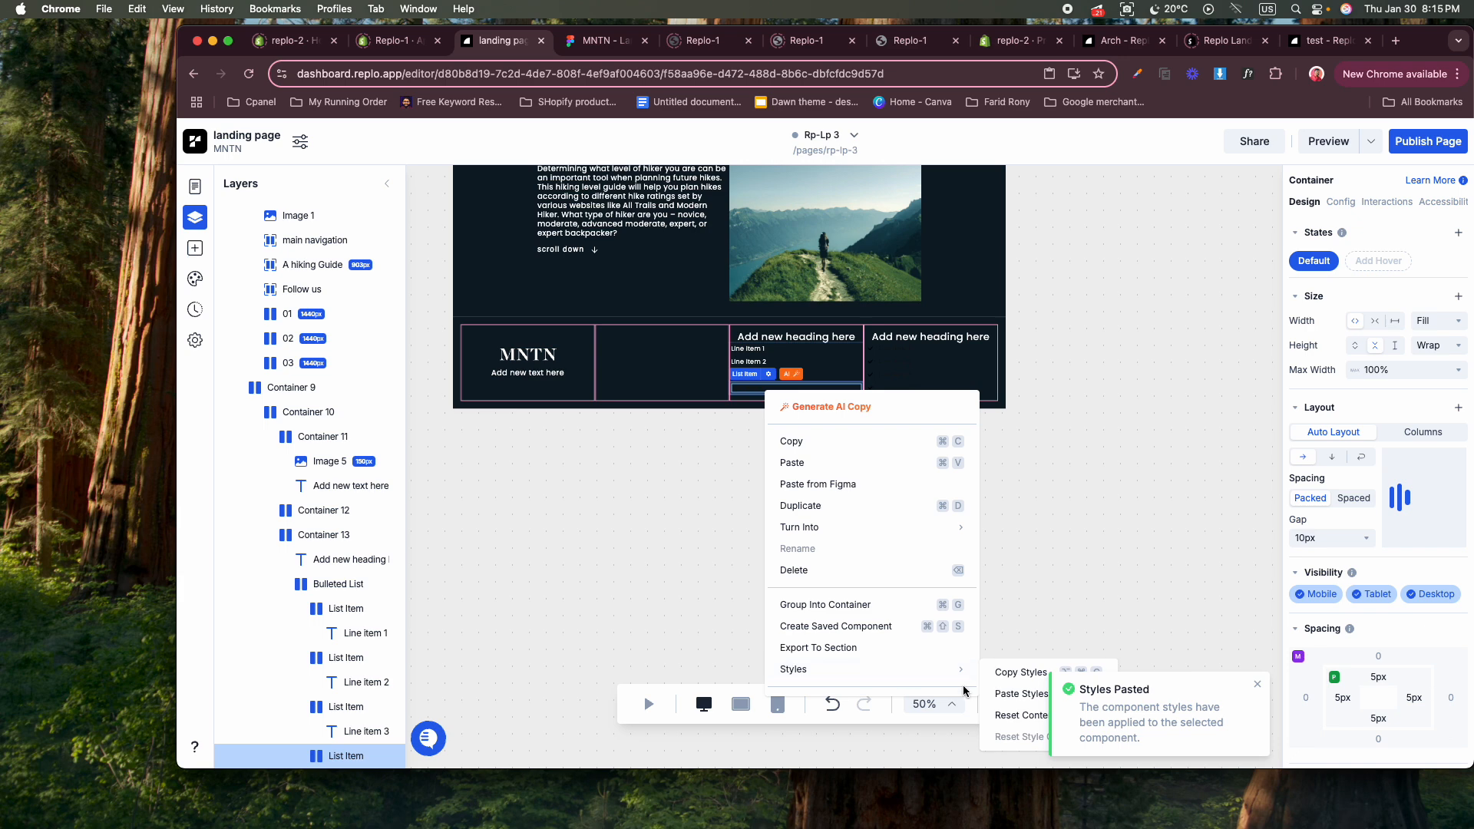
click(999, 701)
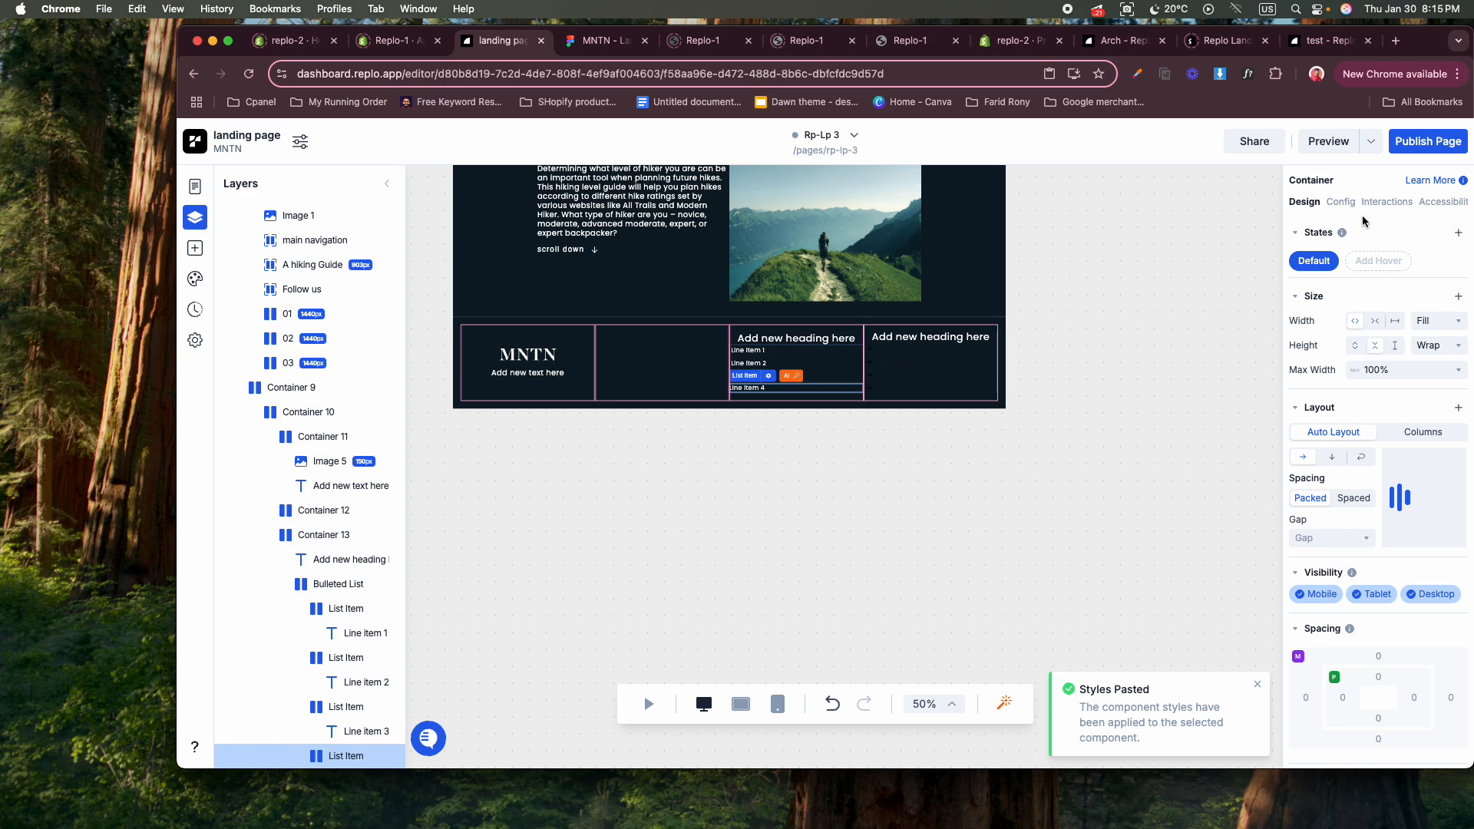
Add an On Click interaction to the third column's fourth list item that redirects to "#".
click(1342, 204)
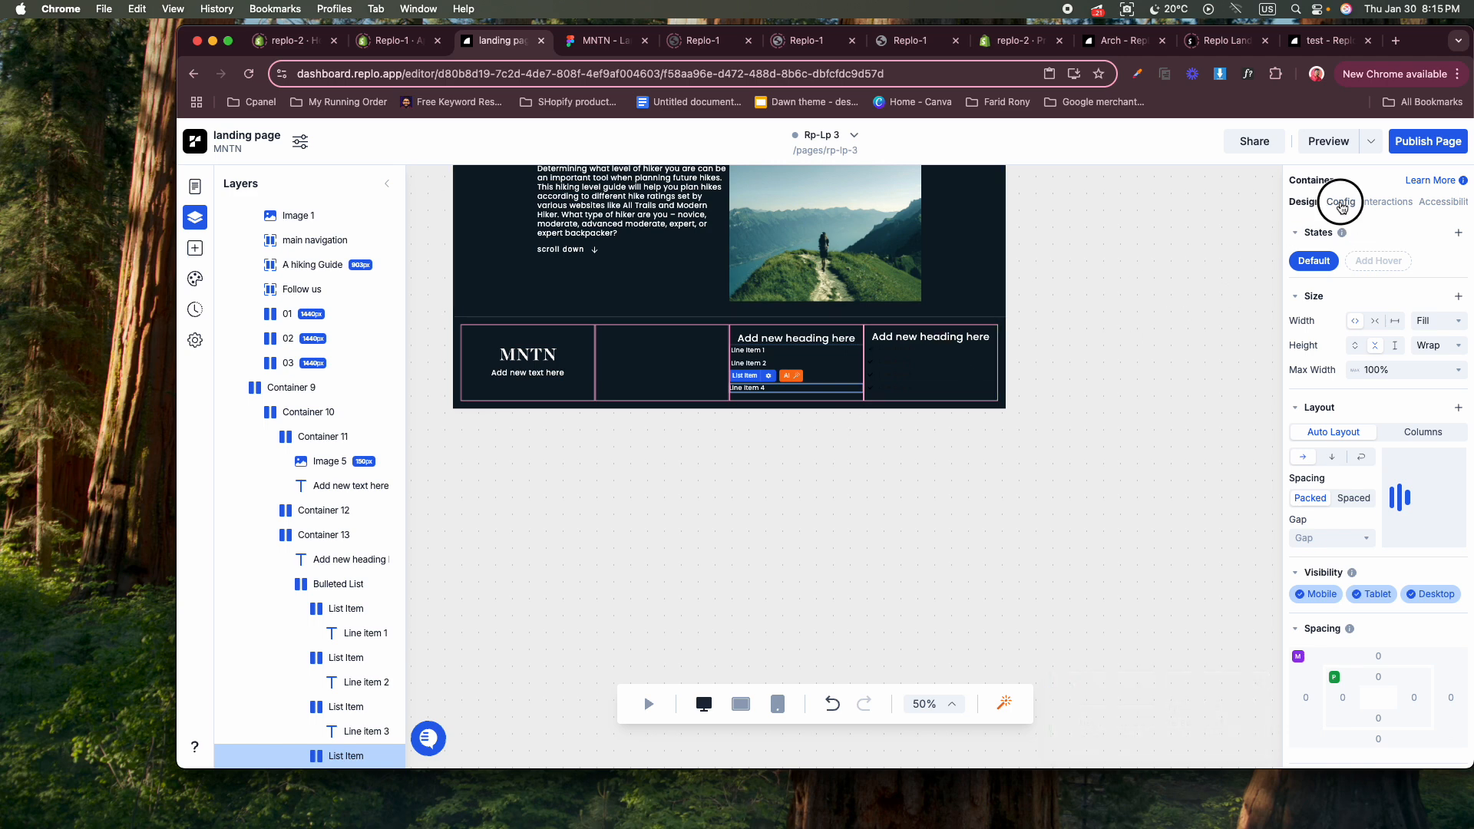
click(1379, 203)
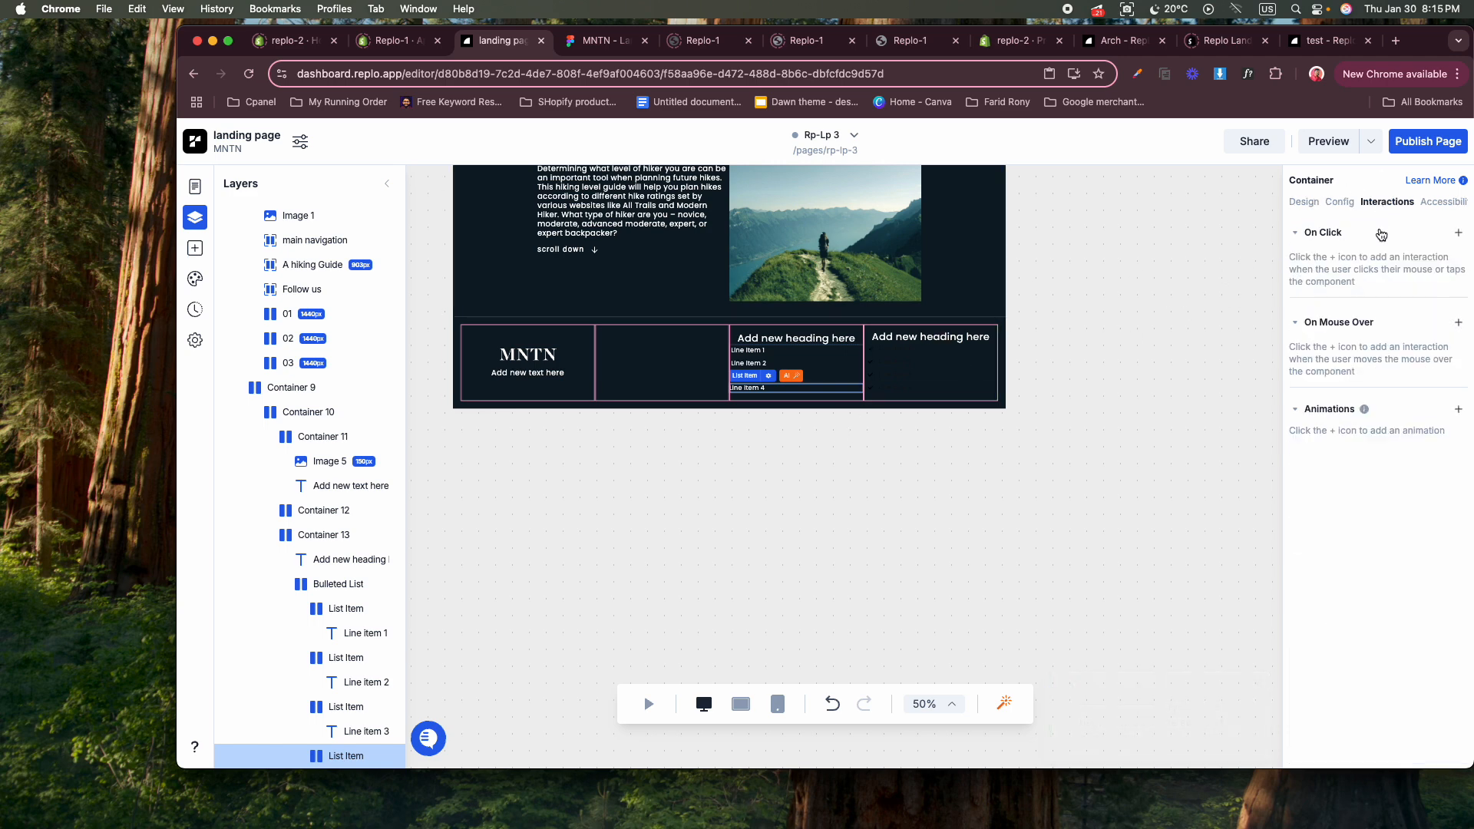
click(1457, 234)
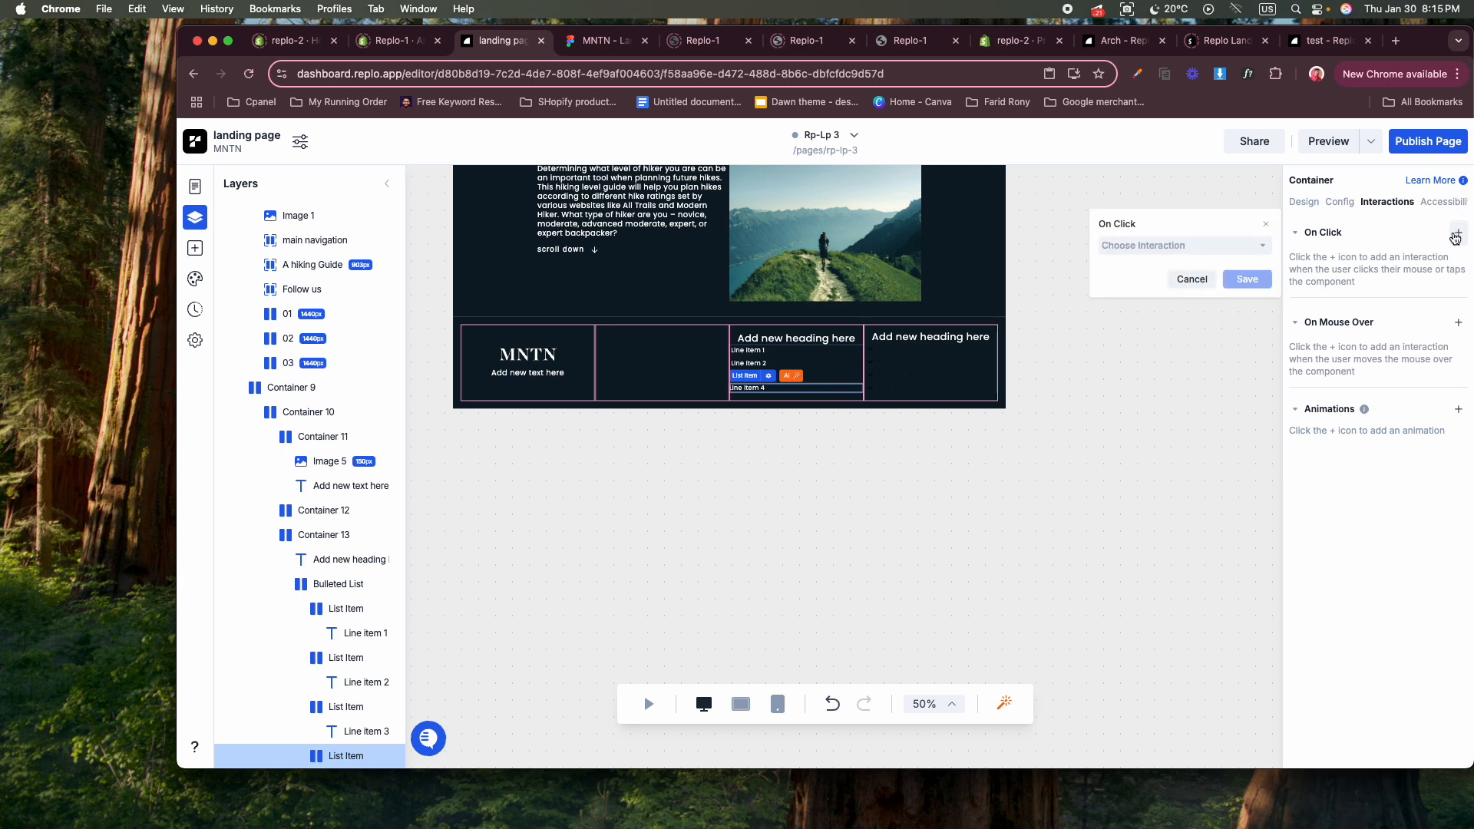
click(1182, 246)
click(1183, 272)
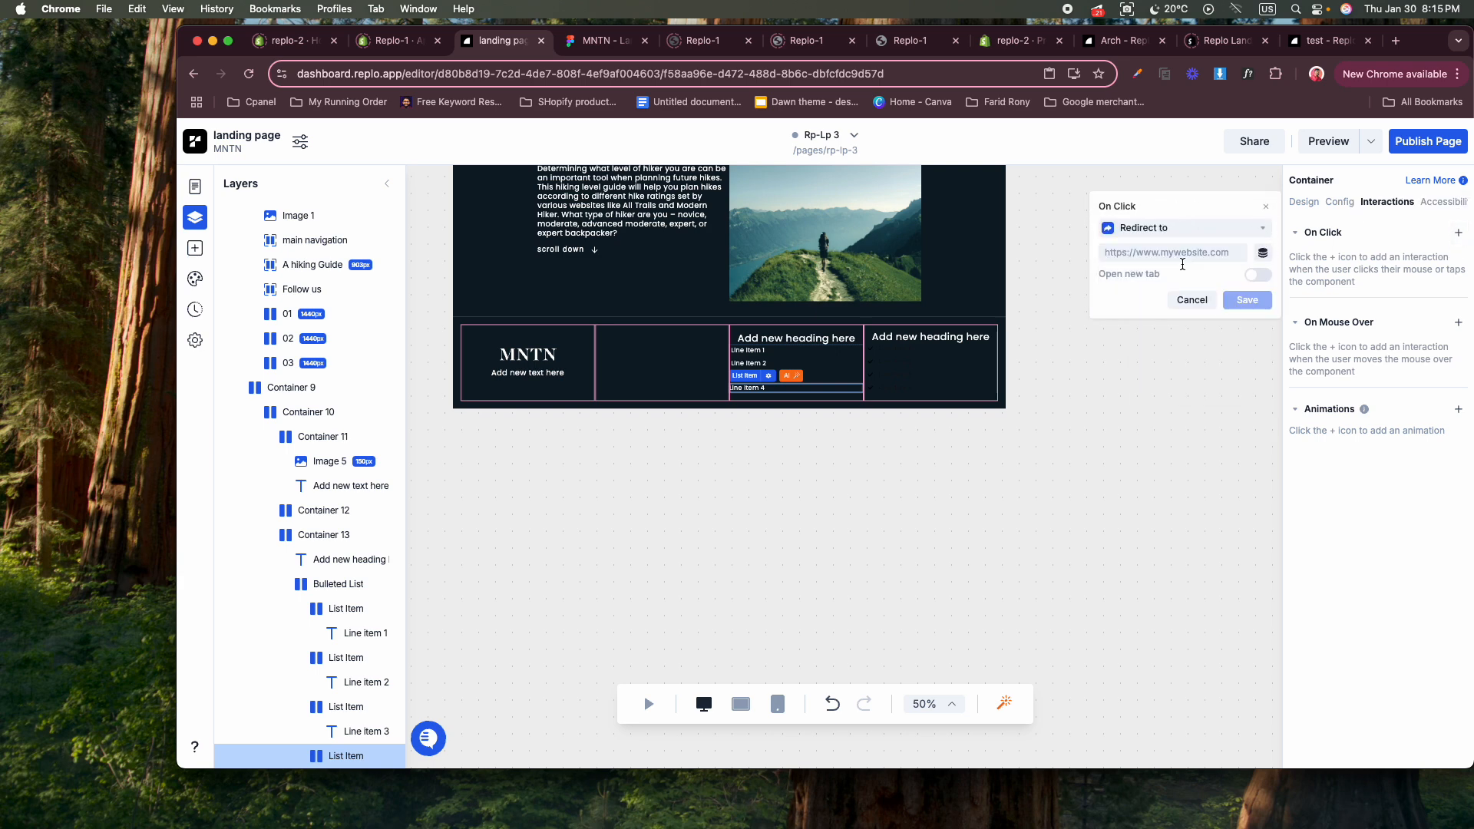
click(1171, 259)
text(#)
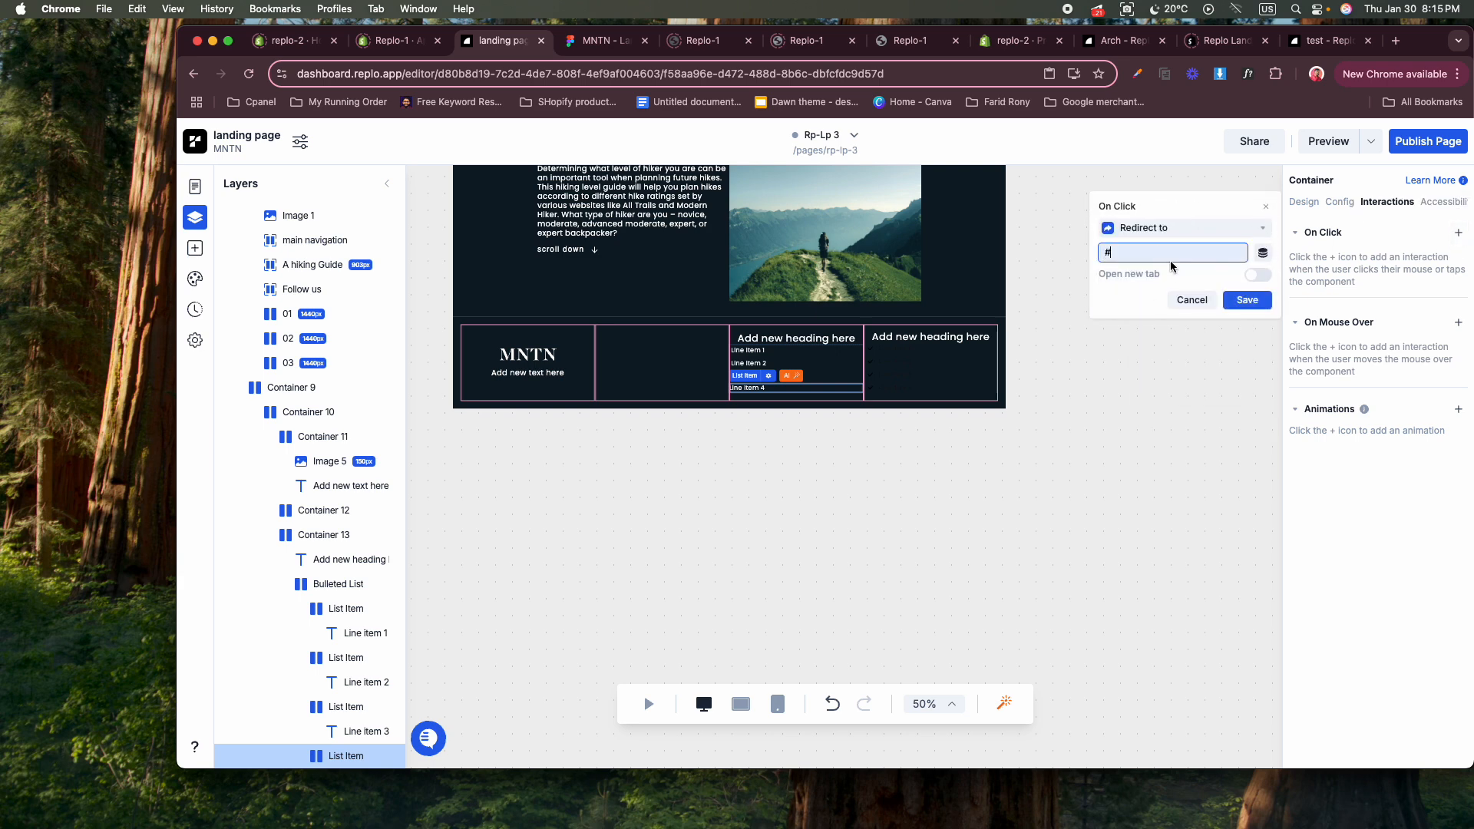
click(1246, 300)
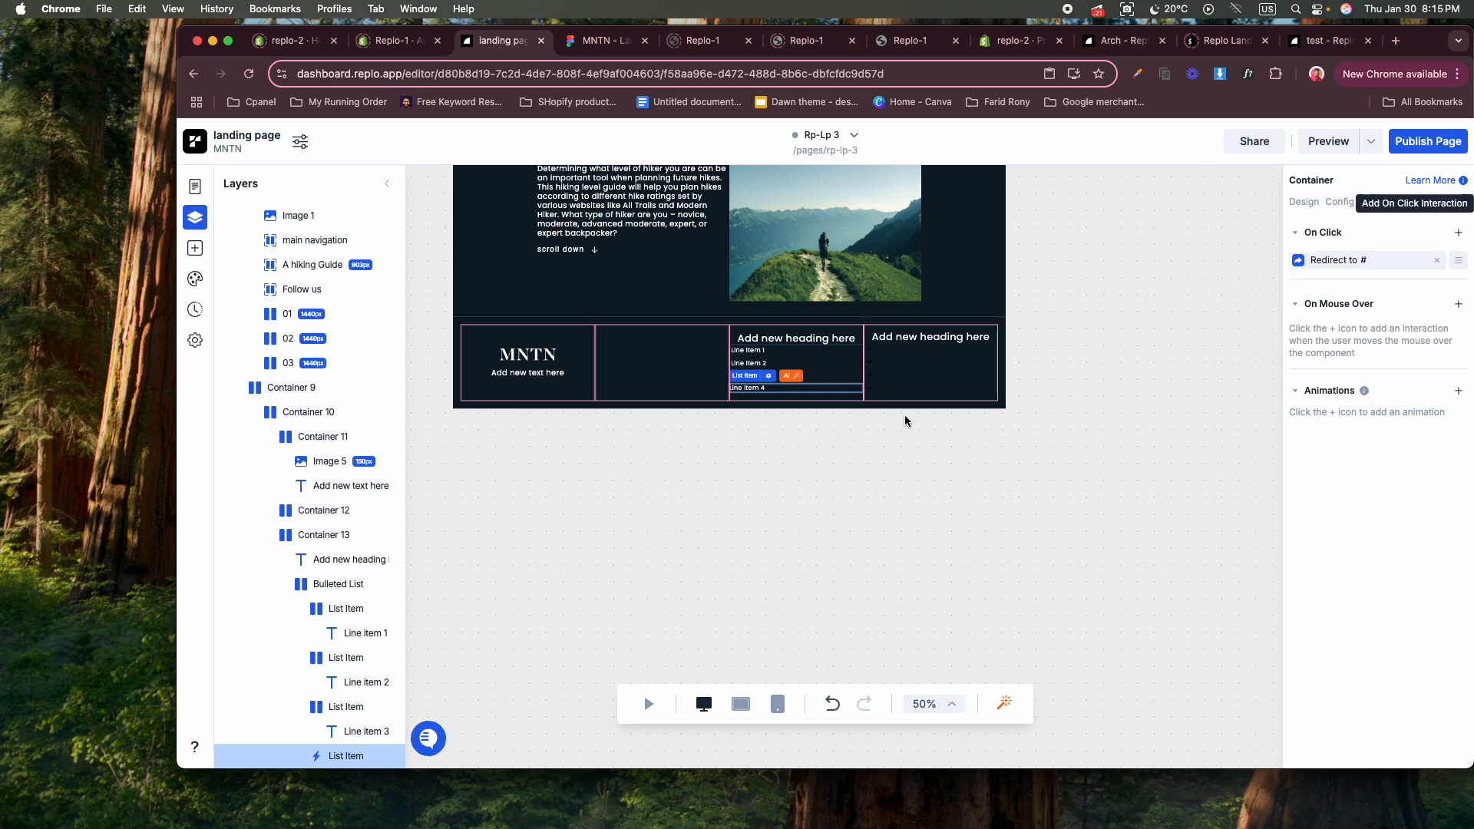
Paste the copied text styles onto Line Item 1 and Line Item 2 in the fourth column's list.
click(907, 350)
right_click(907, 355)
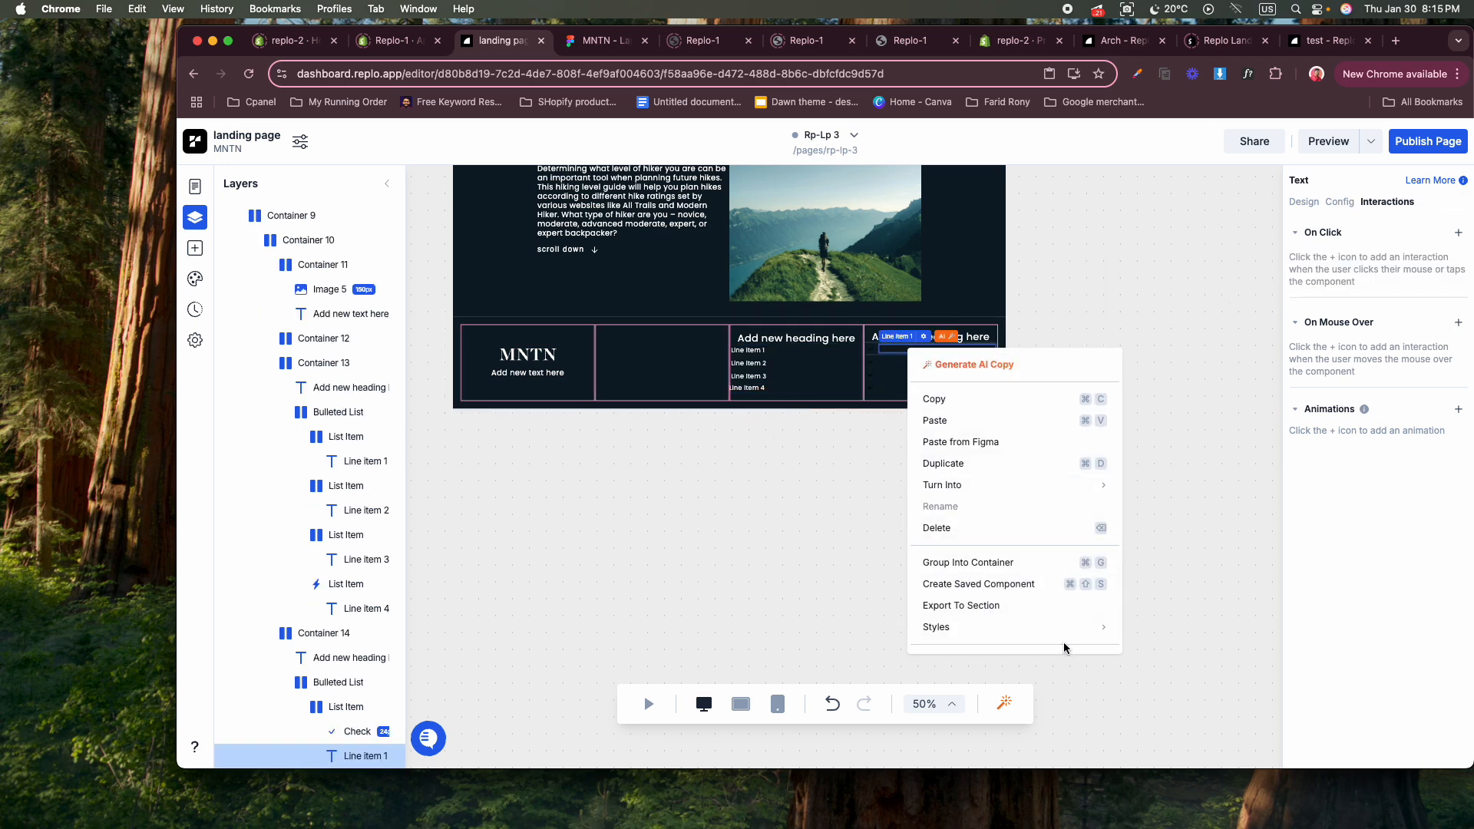
mouse_move(1069, 637)
click(1160, 651)
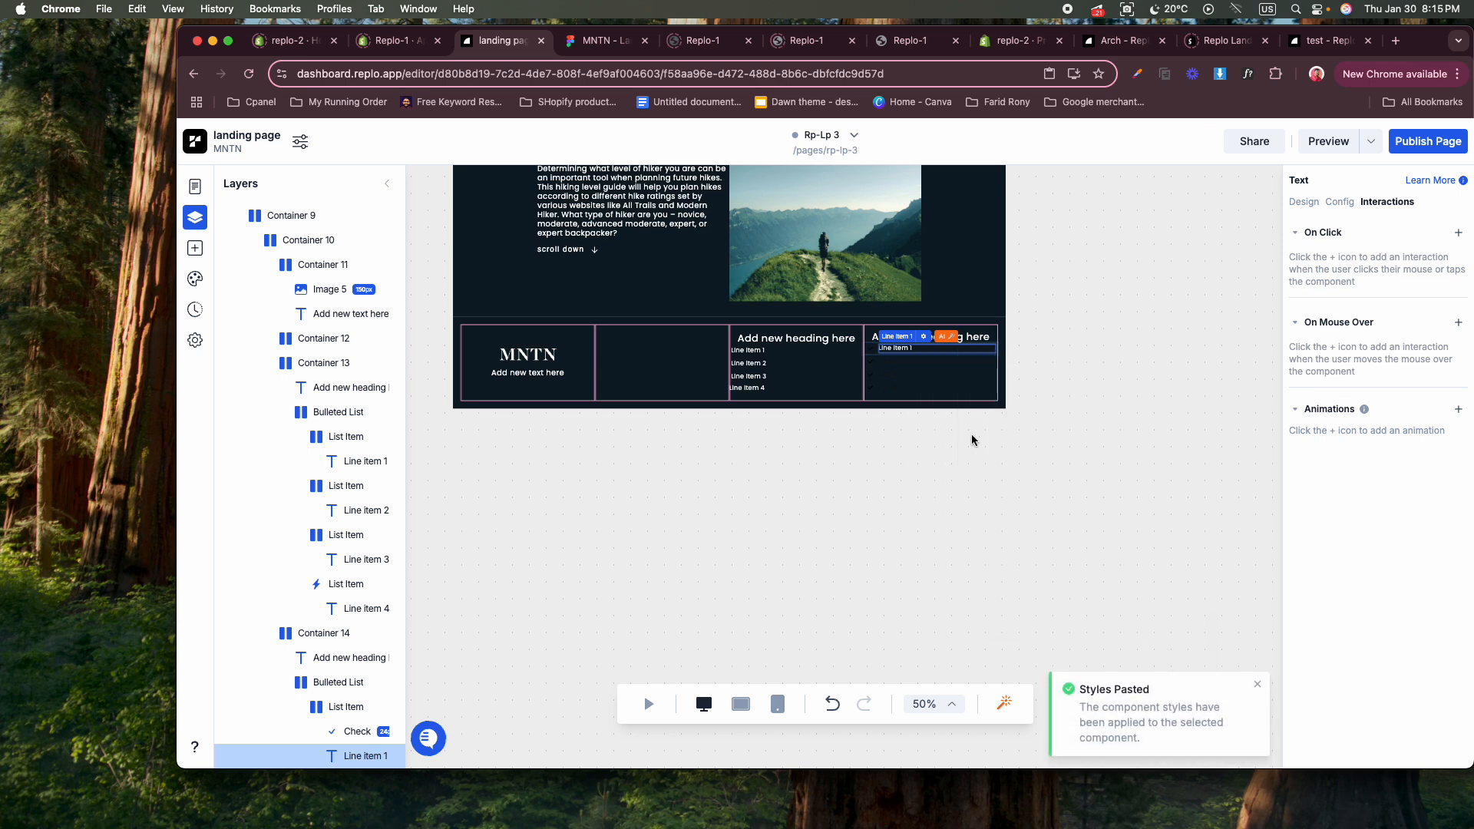
click(899, 362)
right_click(899, 363)
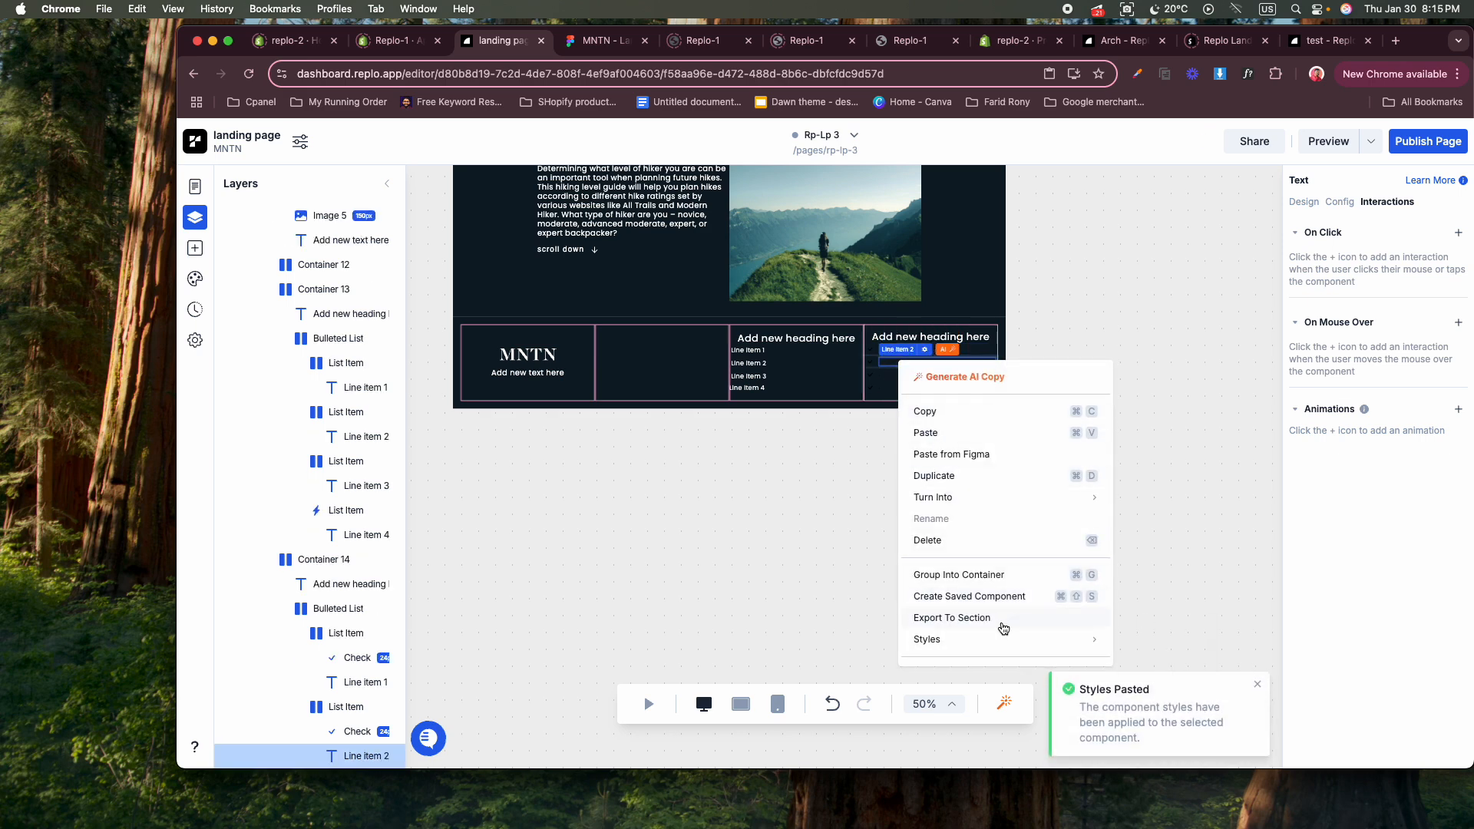
mouse_move(1002, 638)
click(1151, 663)
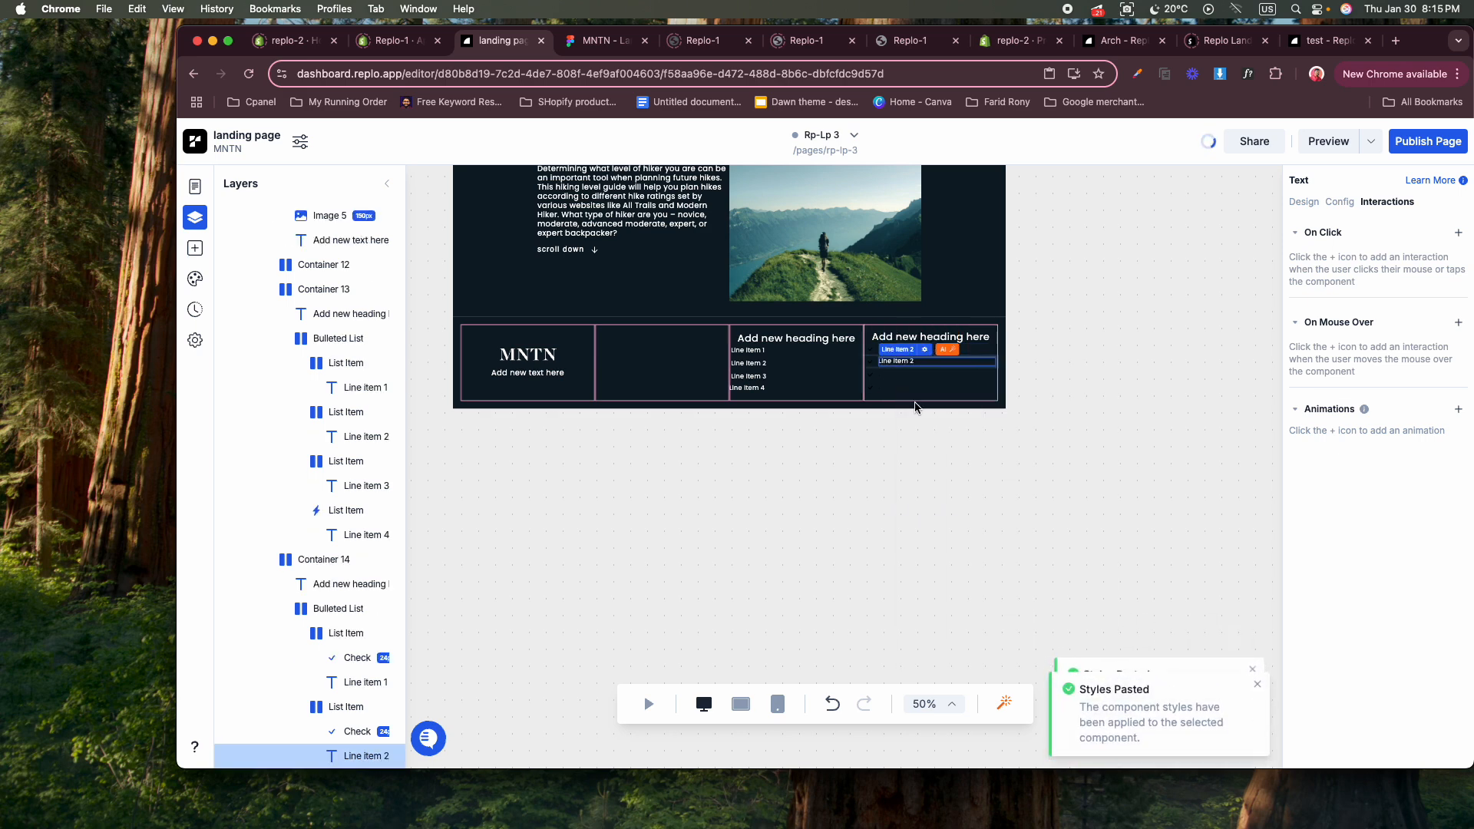
Paste the copied text styles onto Line Item 3 in the fourth column's list.
click(899, 377)
right_click(899, 376)
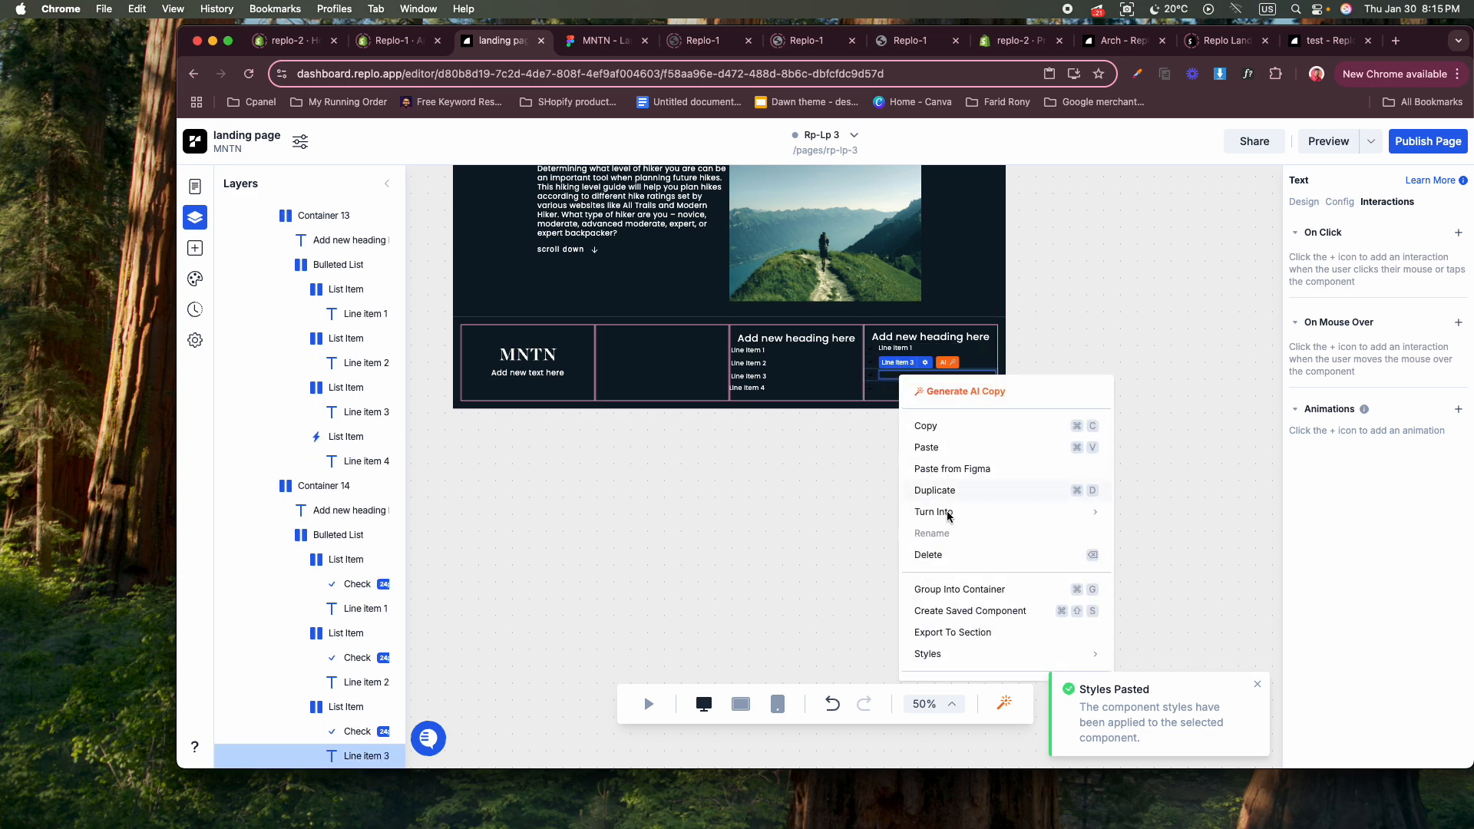
mouse_move(977, 661)
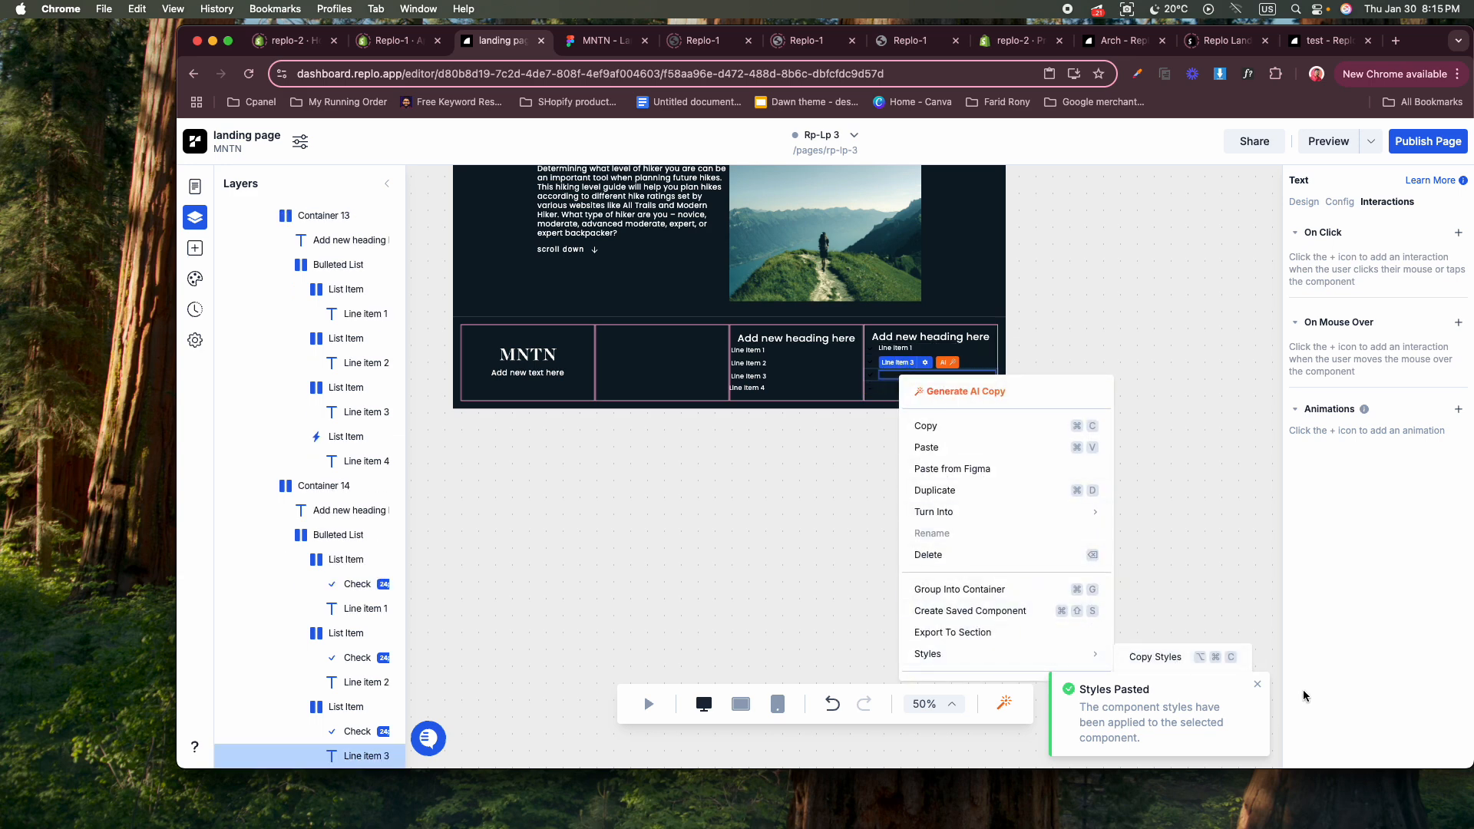
click(1254, 689)
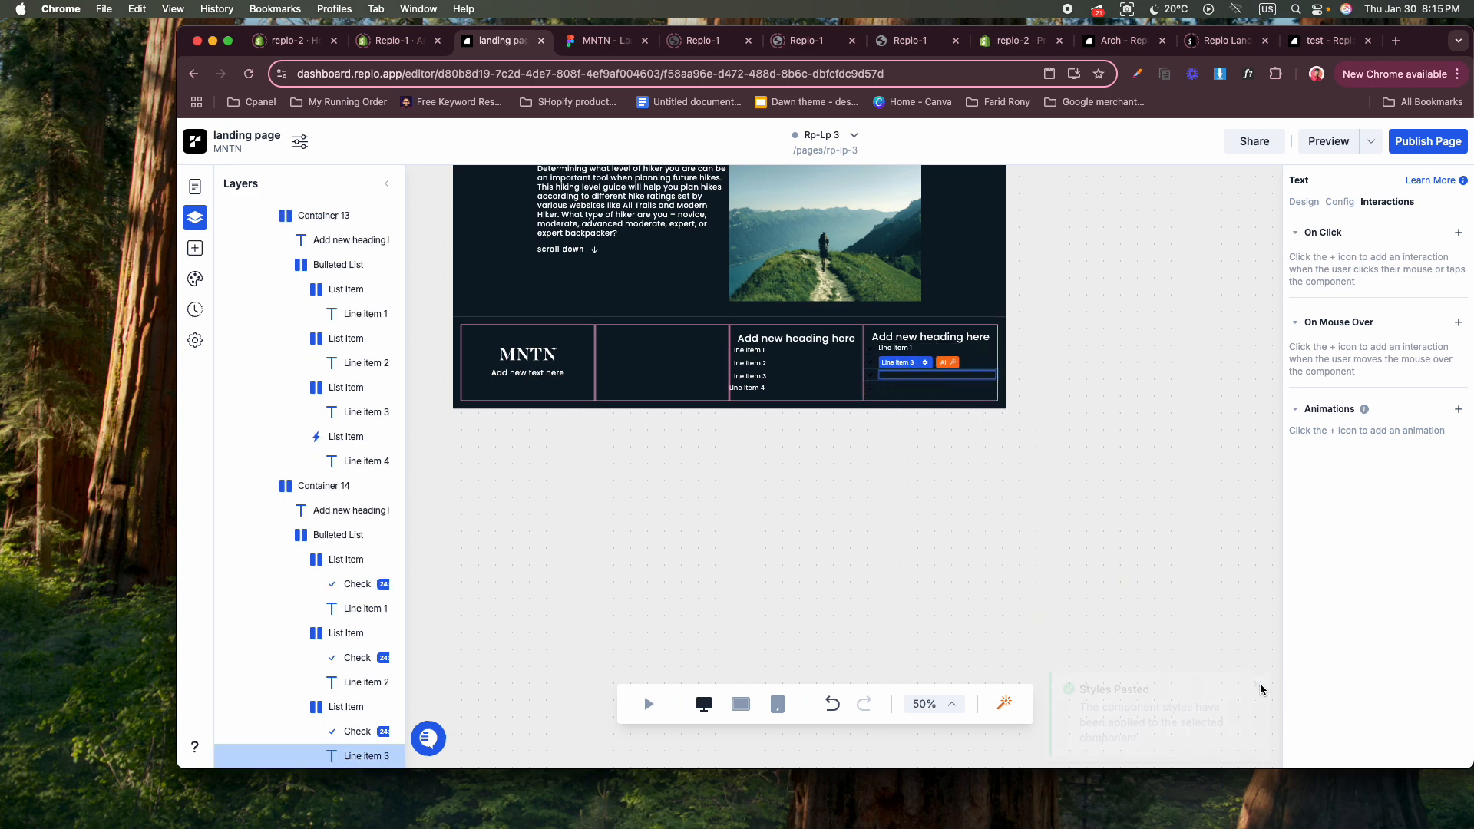
right_click(909, 379)
mouse_move(1053, 651)
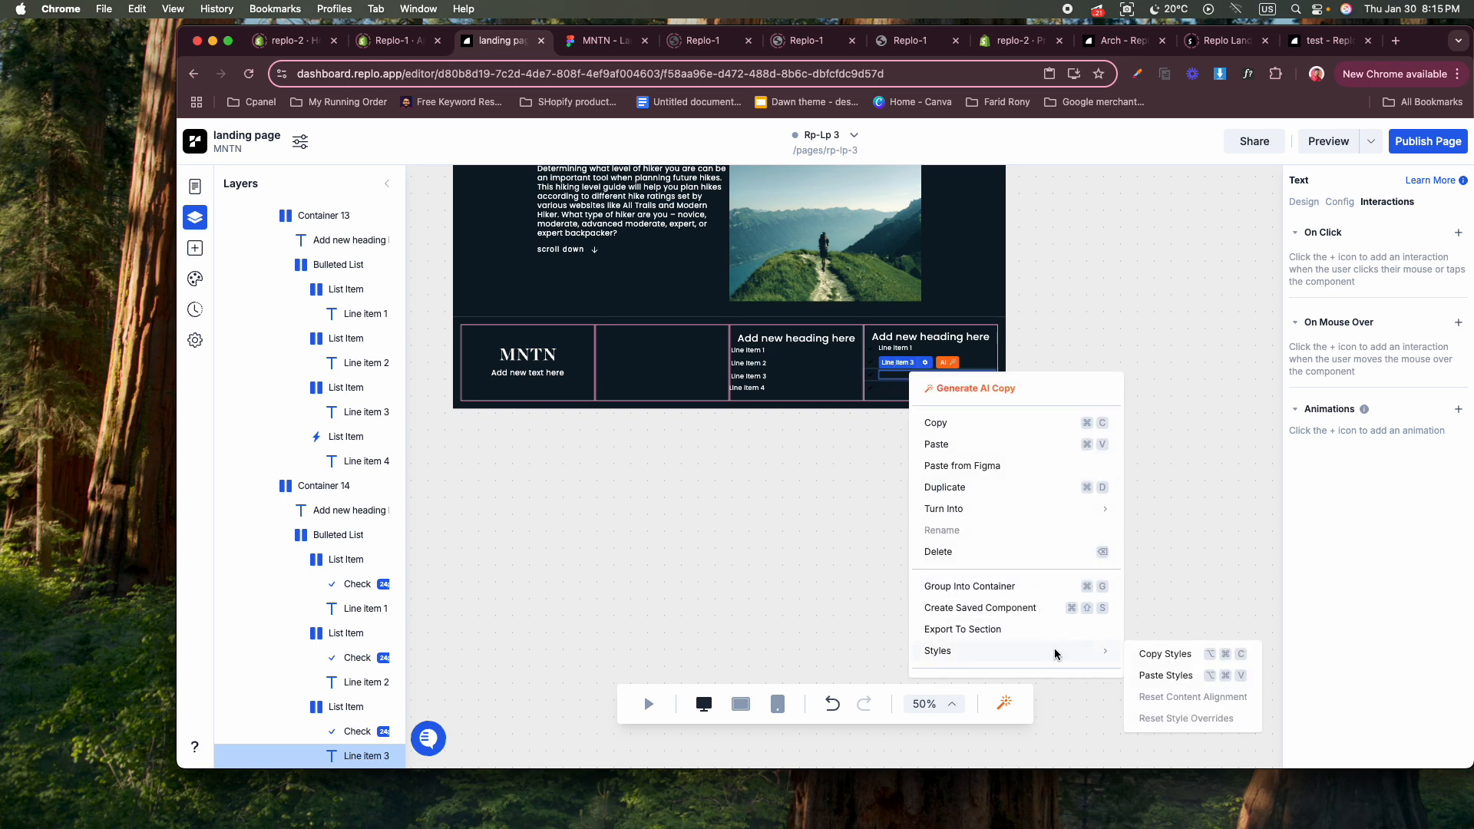
click(1188, 677)
Paste the copied text styles onto Line Item 4 in the fourth column's list.
right_click(907, 387)
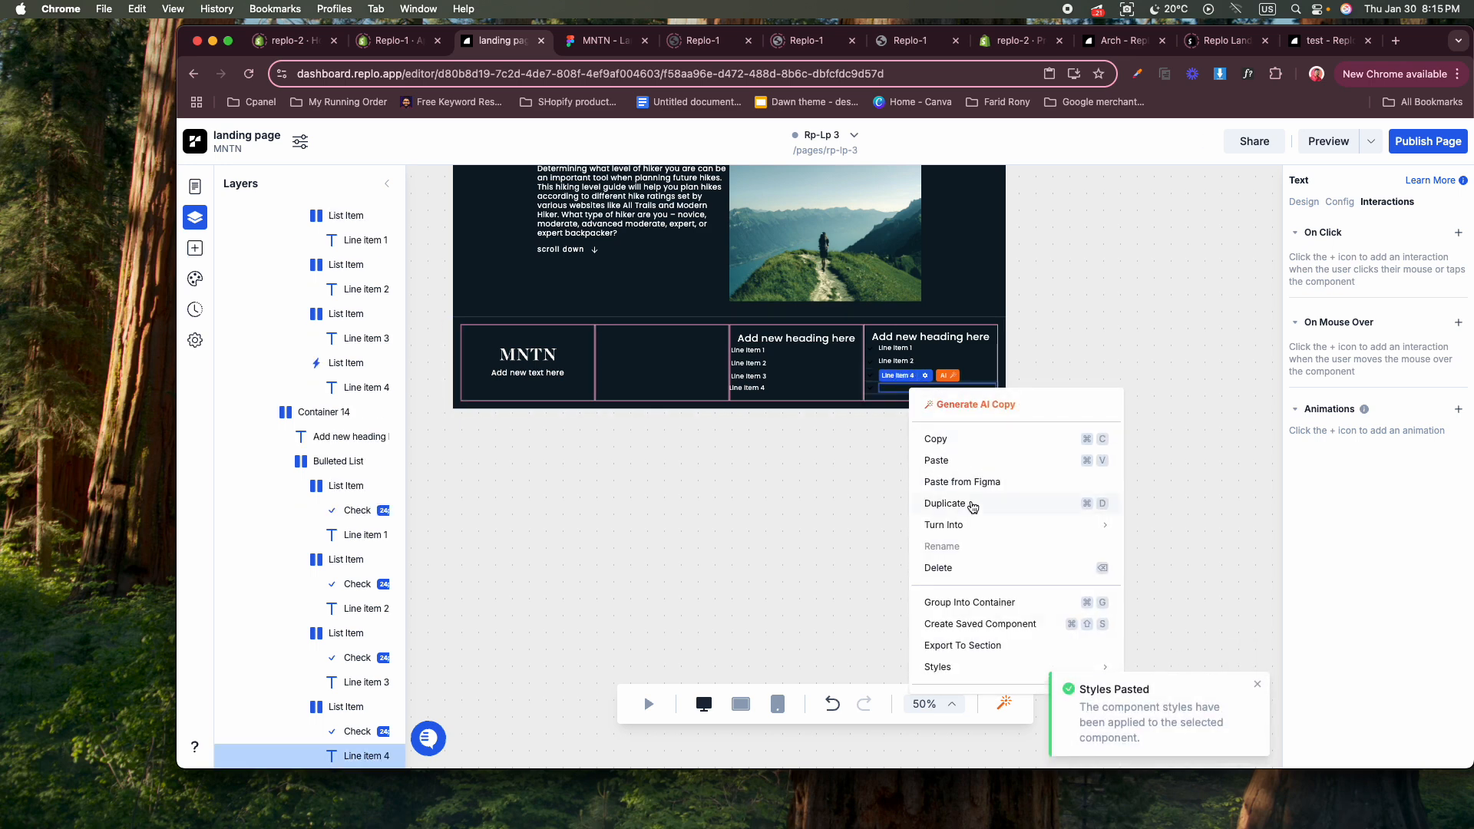
mouse_move(980, 675)
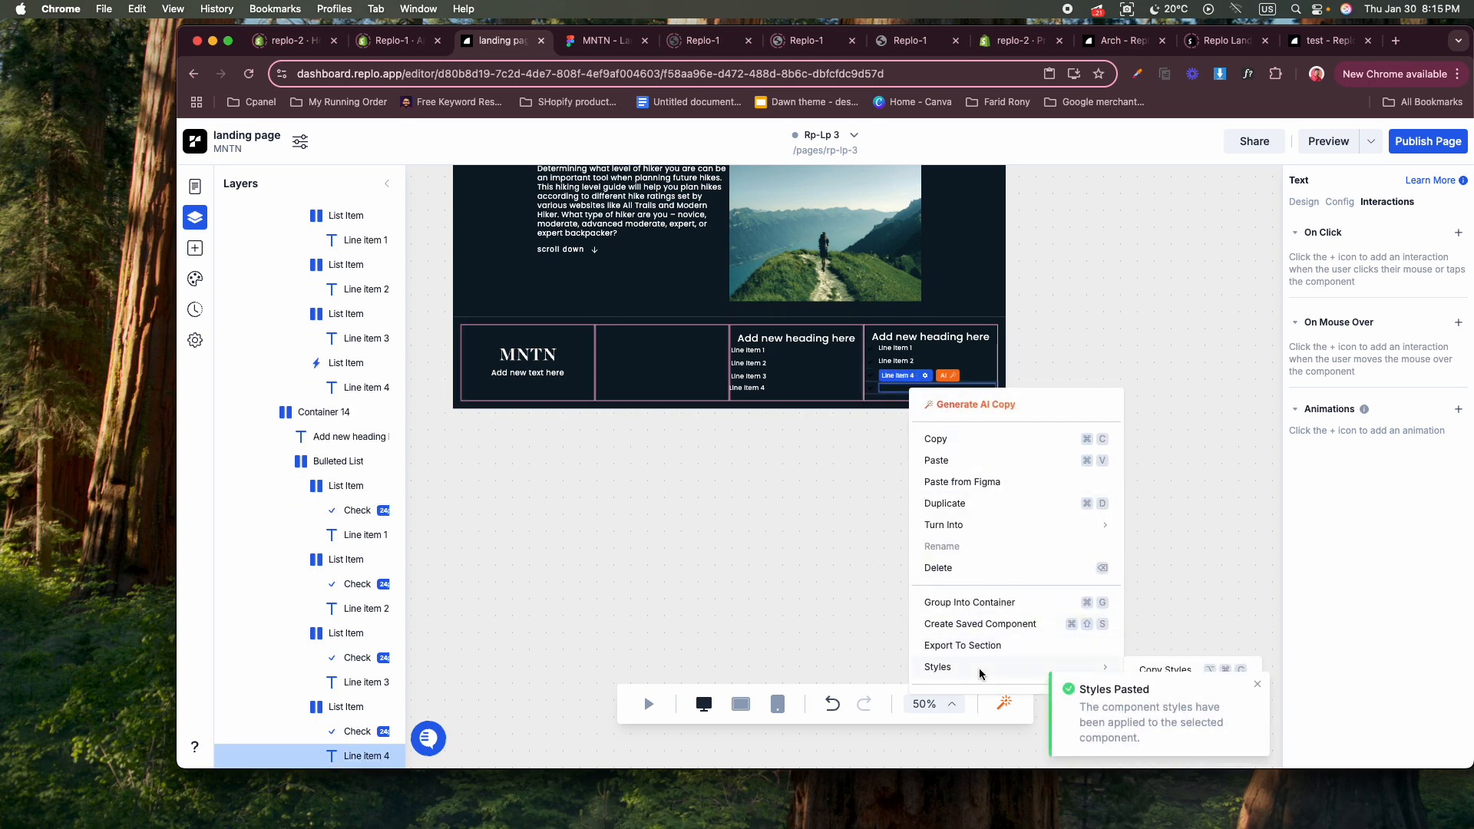
click(1261, 688)
right_click(911, 388)
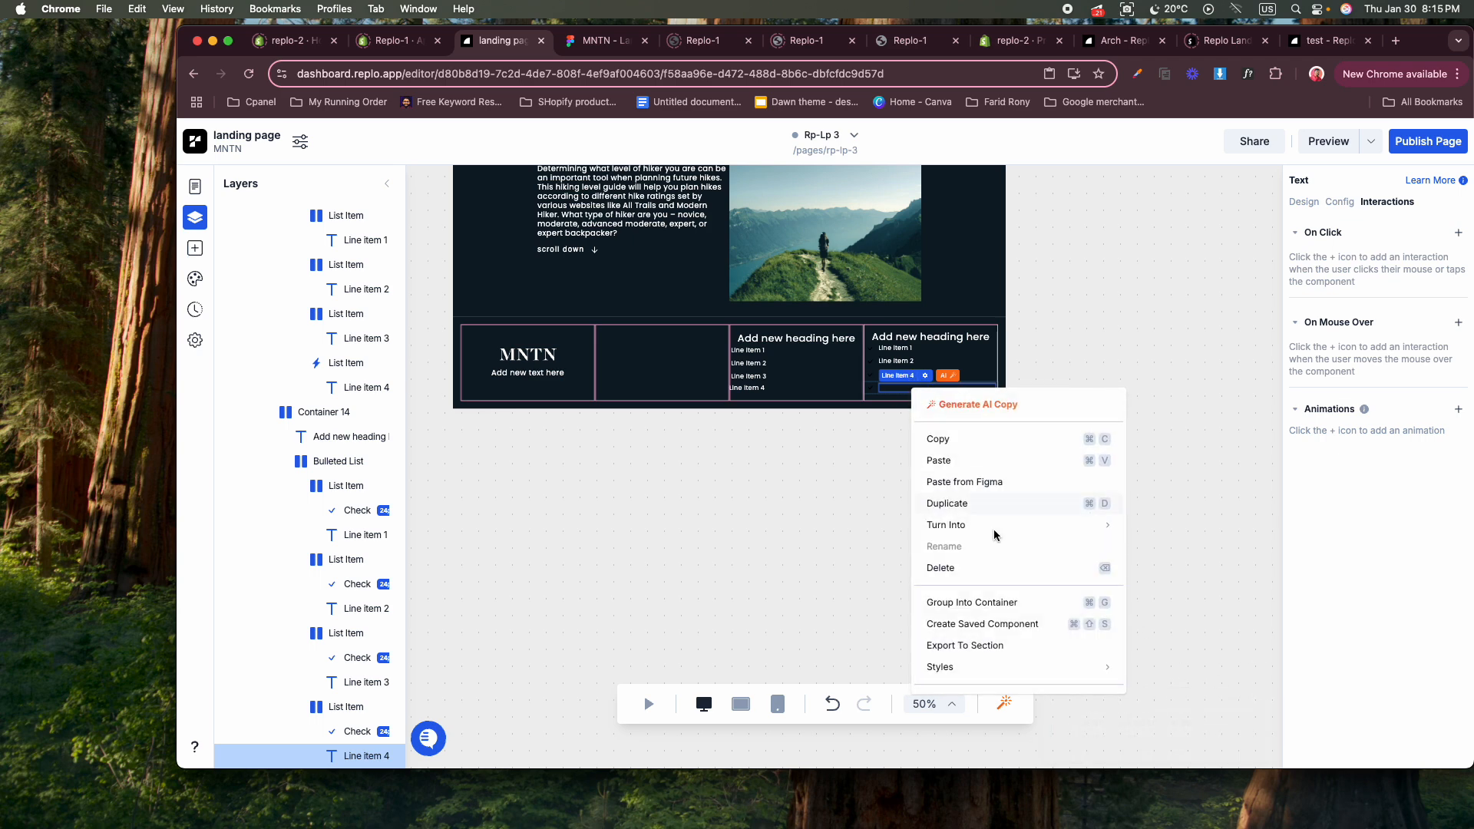
mouse_move(1042, 665)
click(1159, 694)
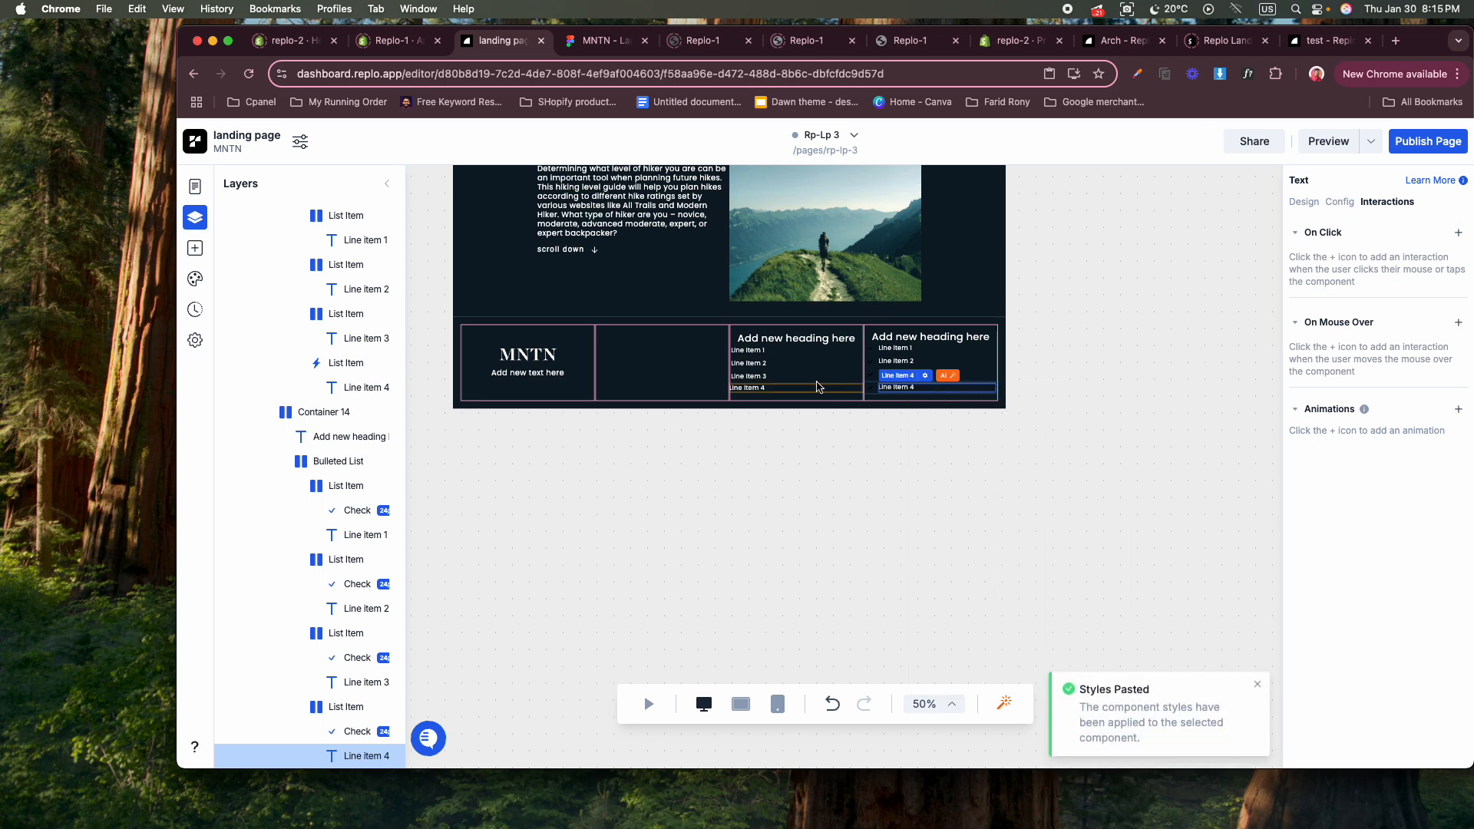
Set the left and right padding of the fourth column's bulleted list to 10px.
click(815, 356)
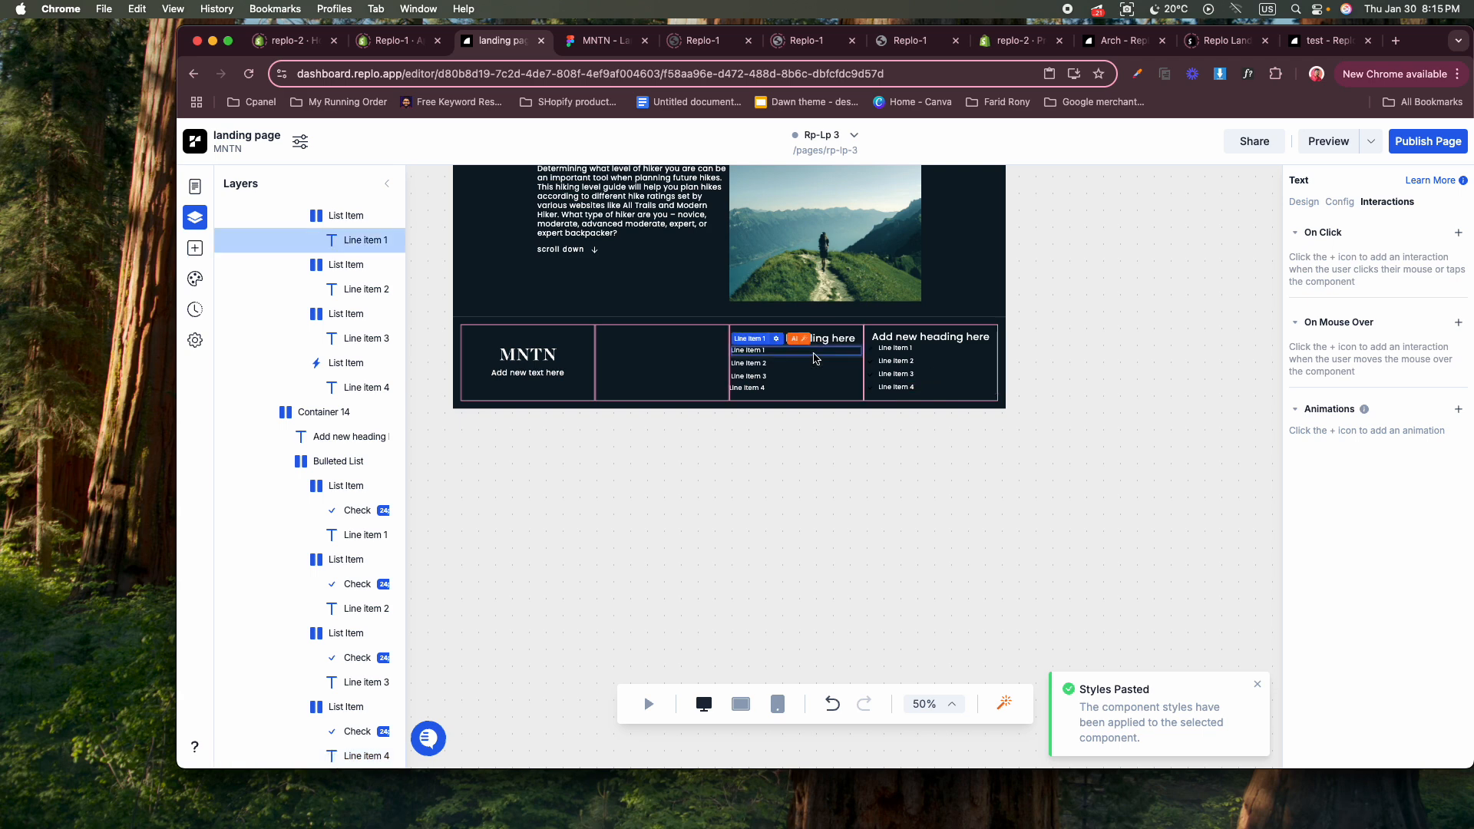
click(325, 462)
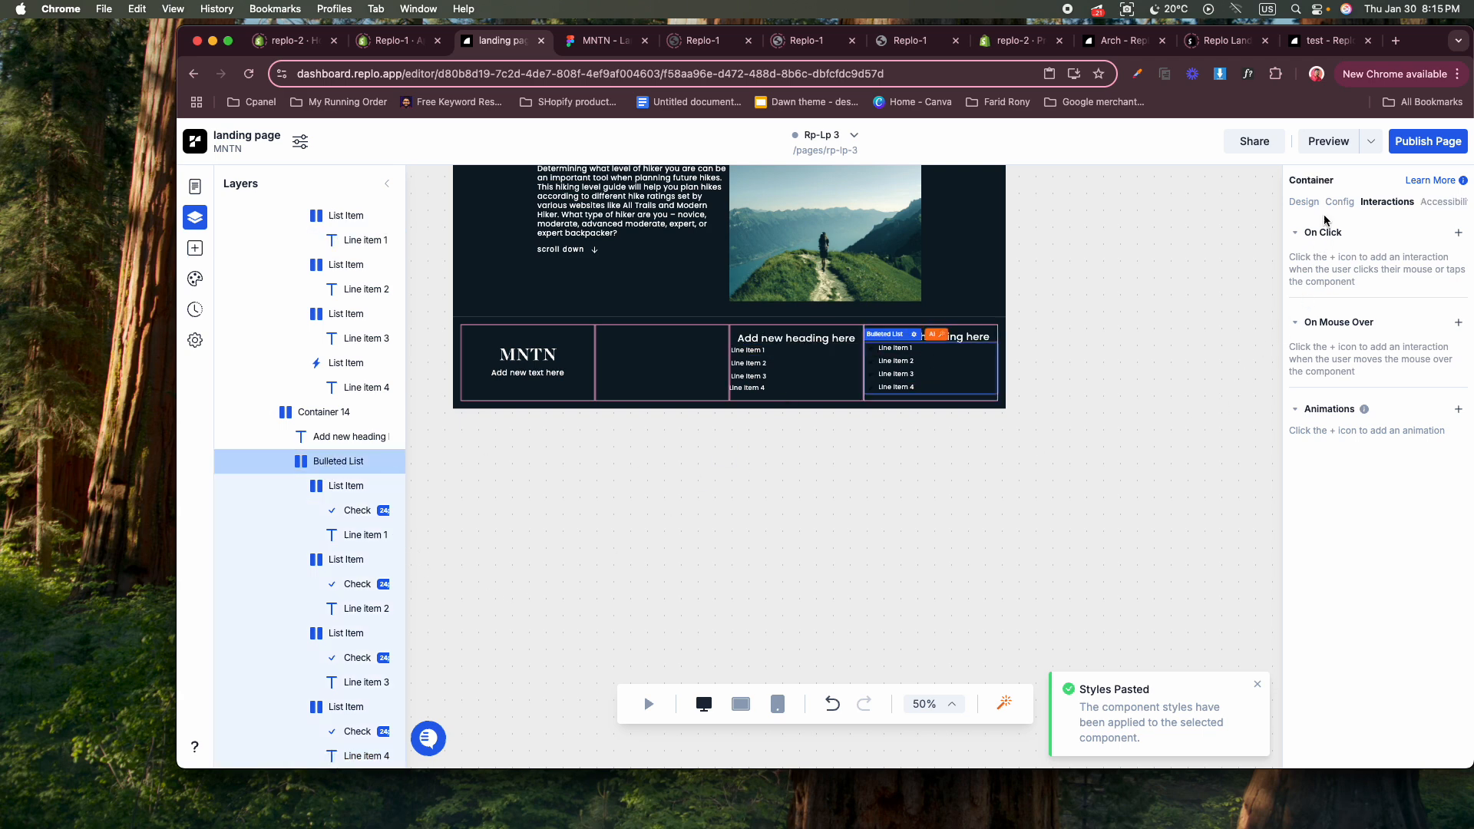
click(1304, 202)
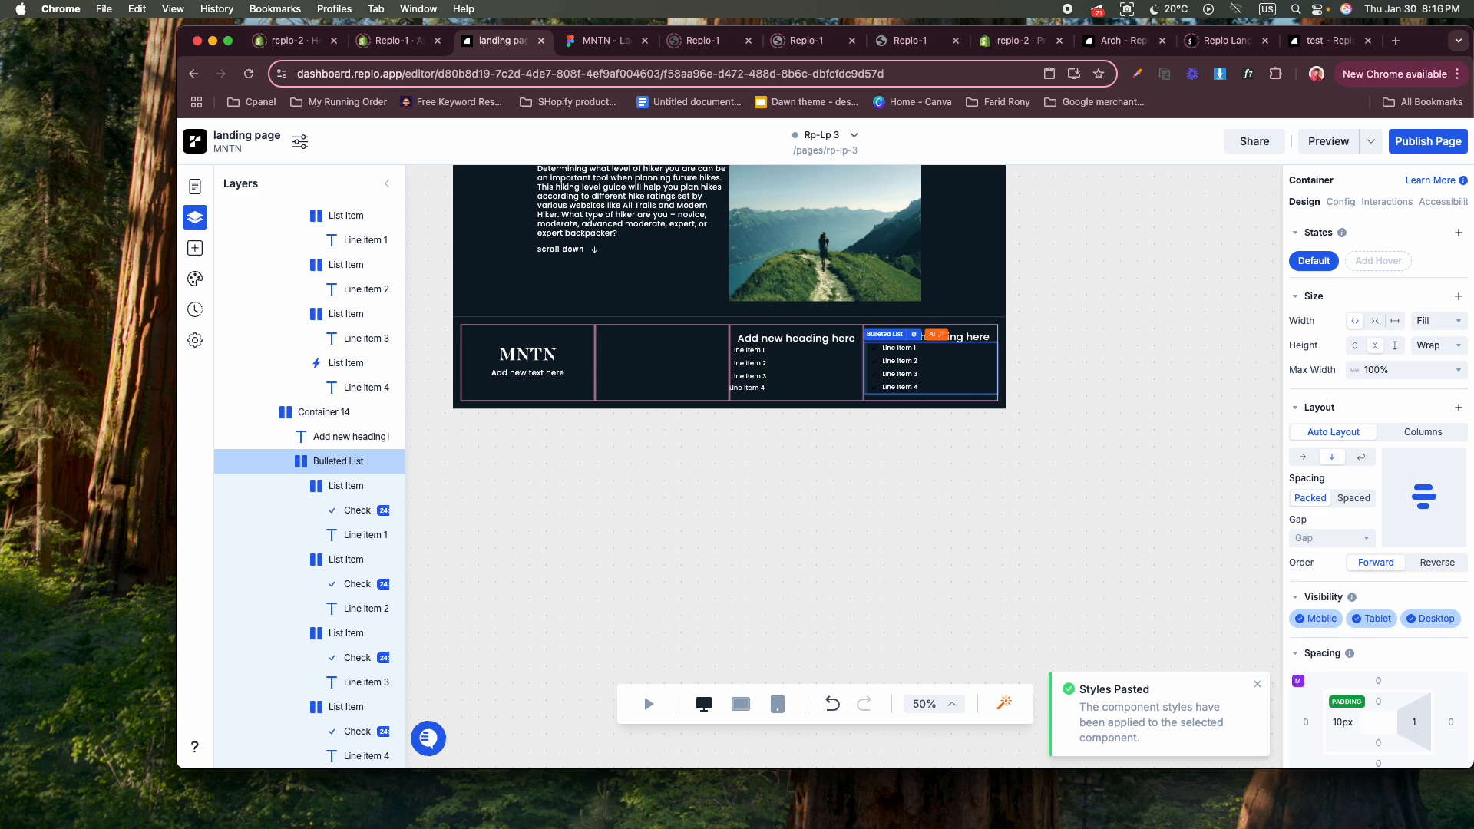
key(Return)
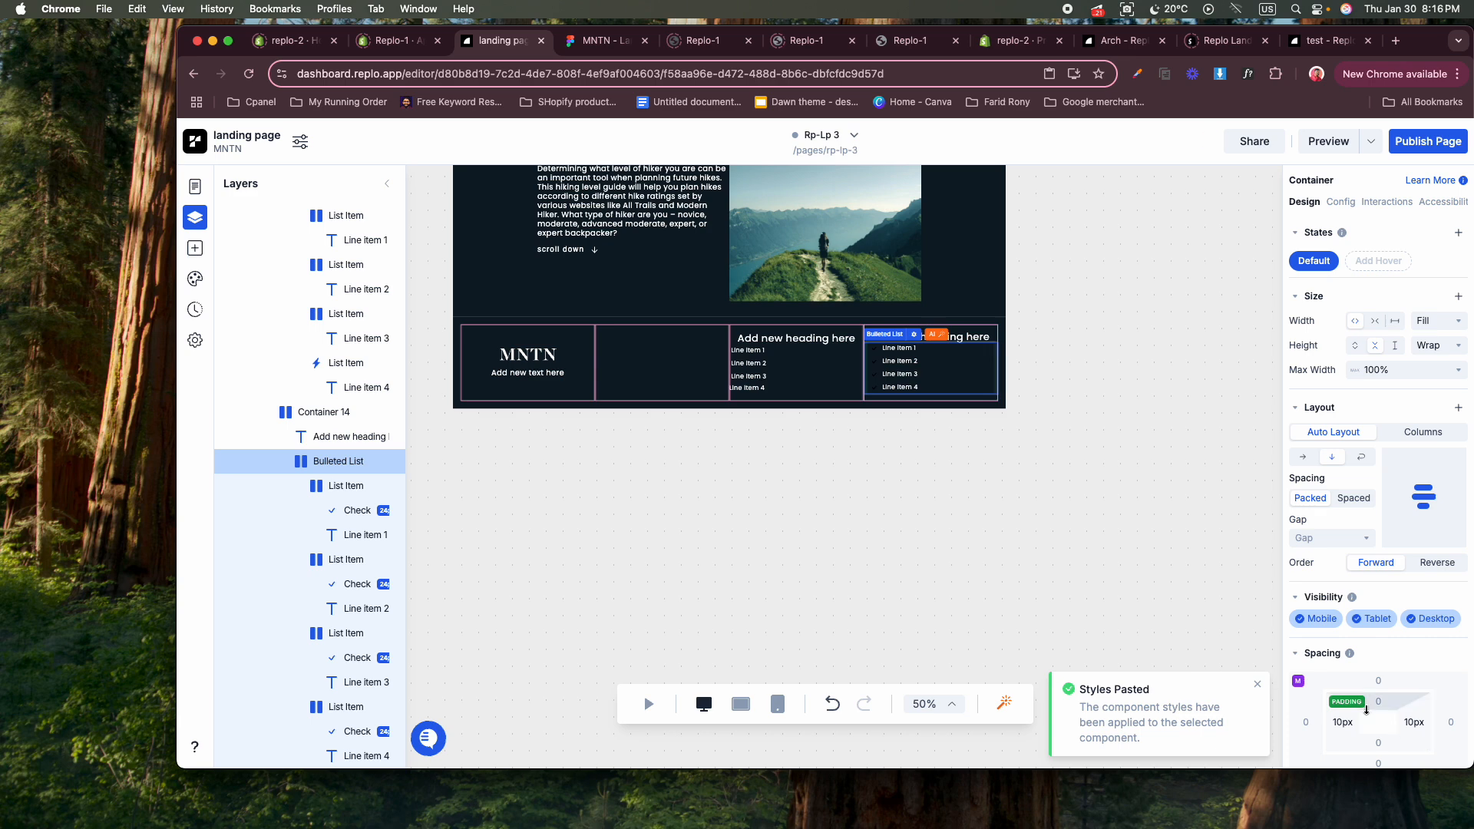
Delete the first list item, including its check icon, from the fourth column's bulleted list.
click(877, 353)
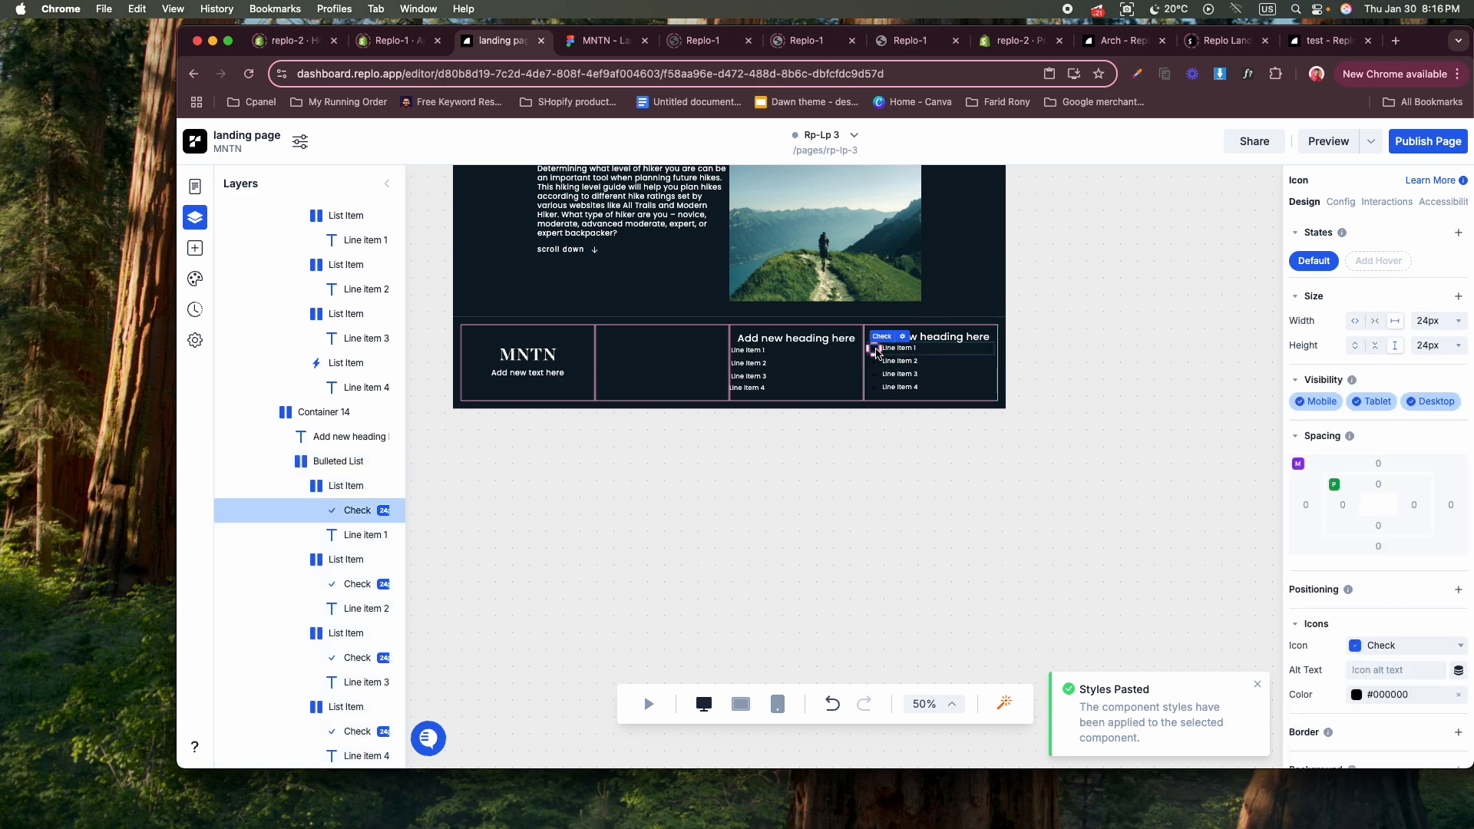
key(Delete)
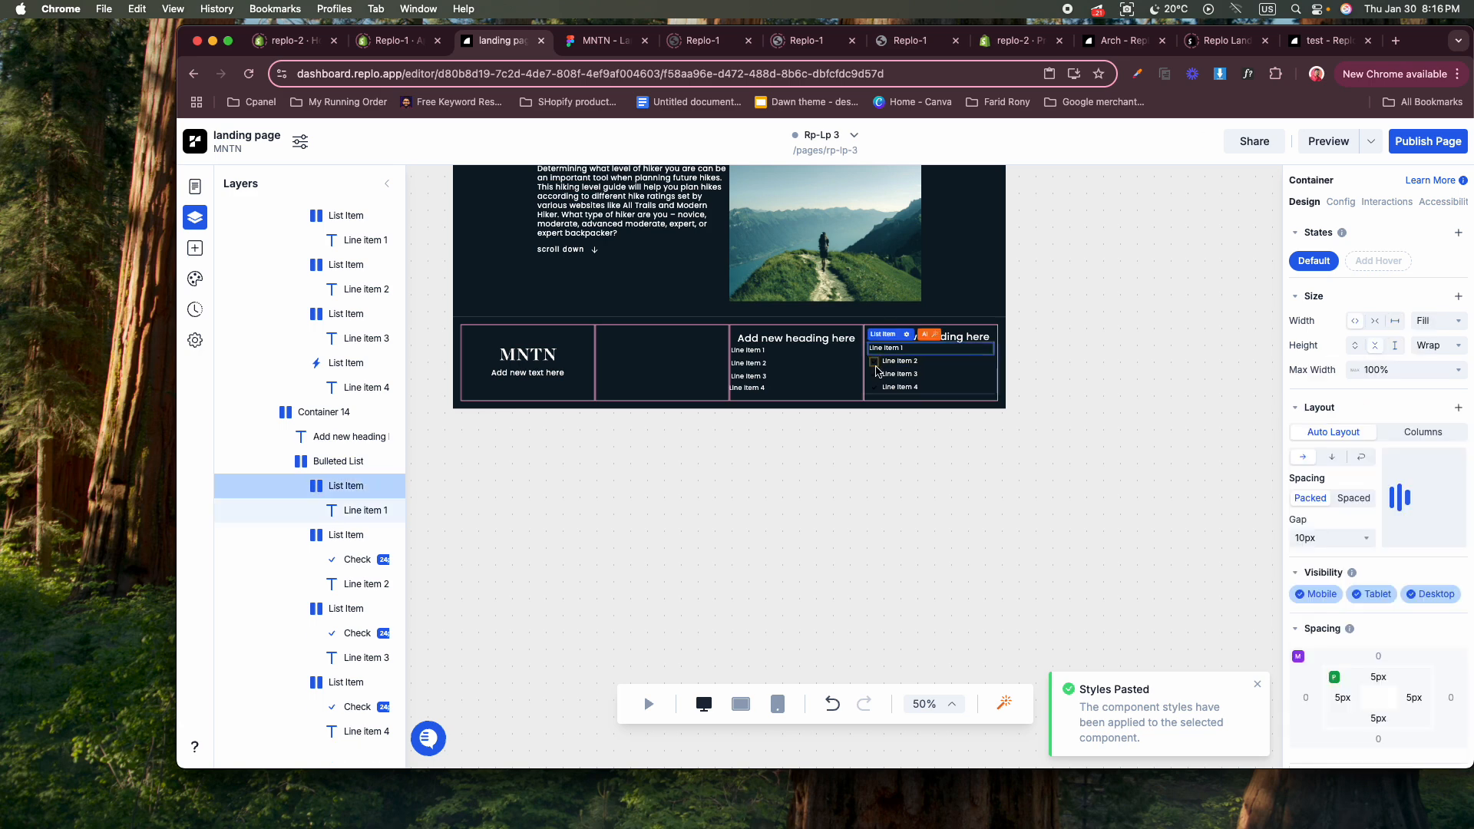
key(Delete)
Delete the check icons beside Line Item 2, Line Item 3 and Line Item 4 in the fourth column.
click(875, 369)
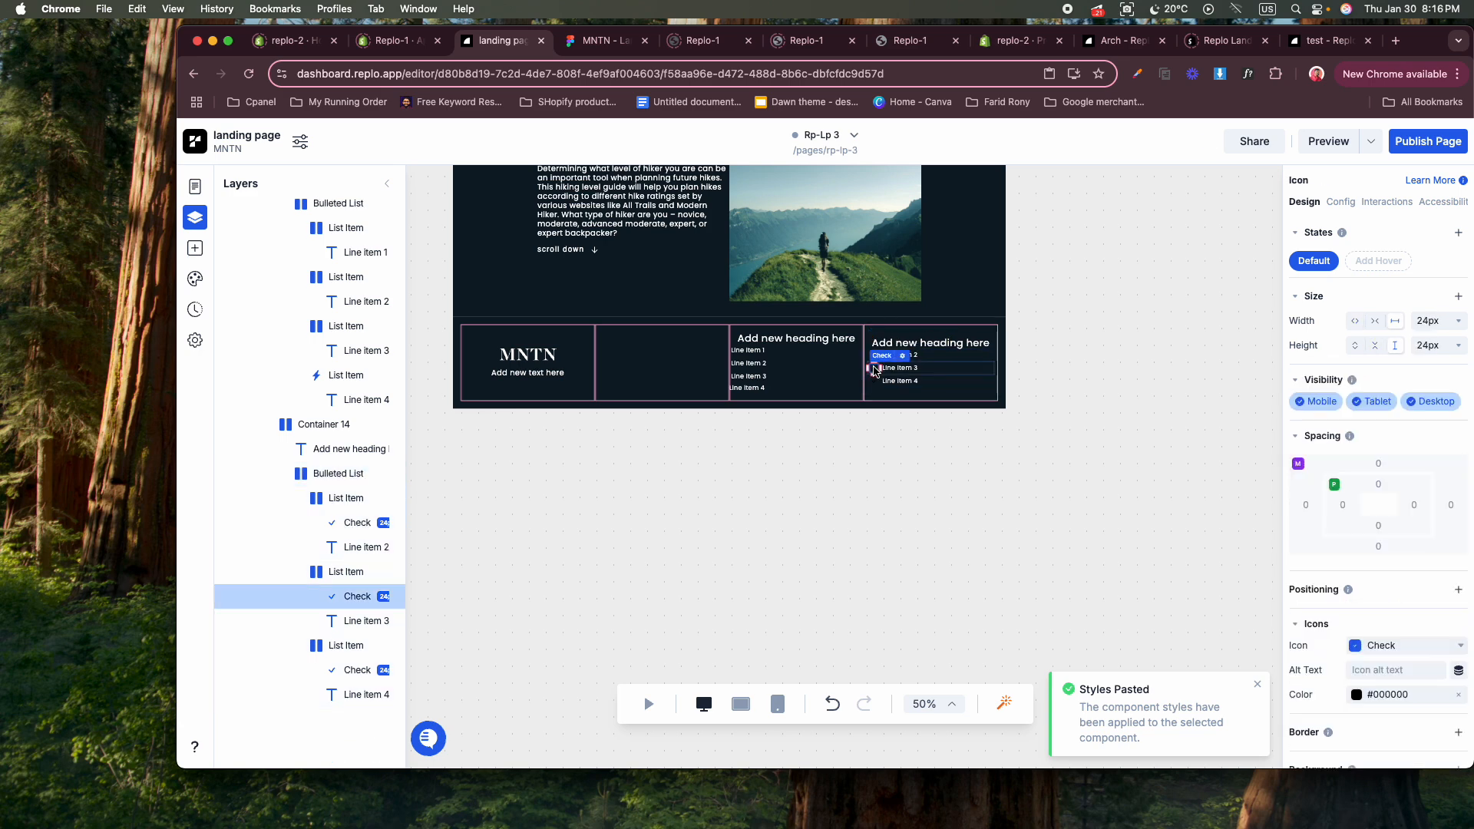
key(Delete)
click(875, 380)
key(Delete)
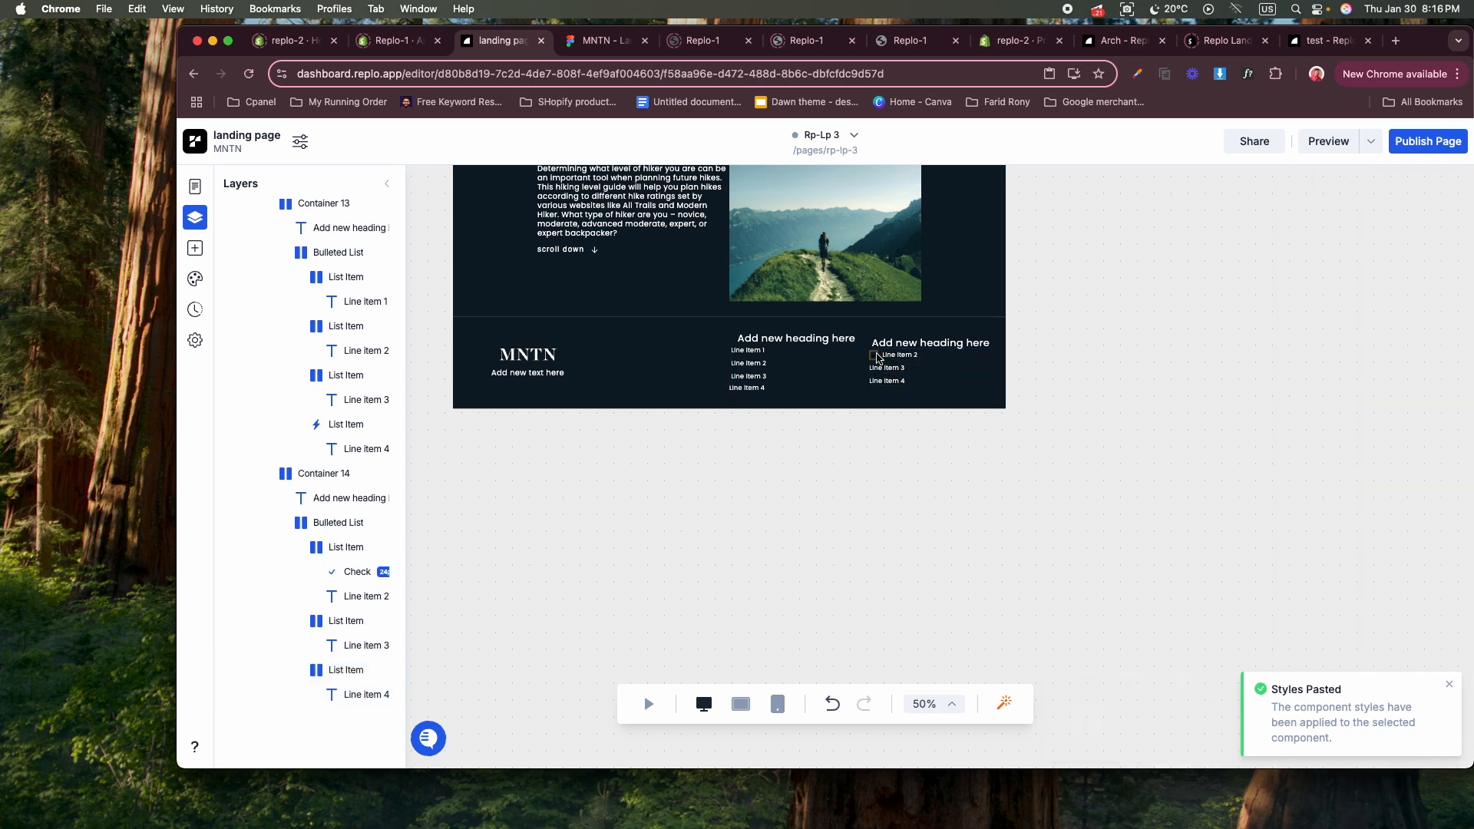
click(877, 356)
key(Delete)
click(883, 438)
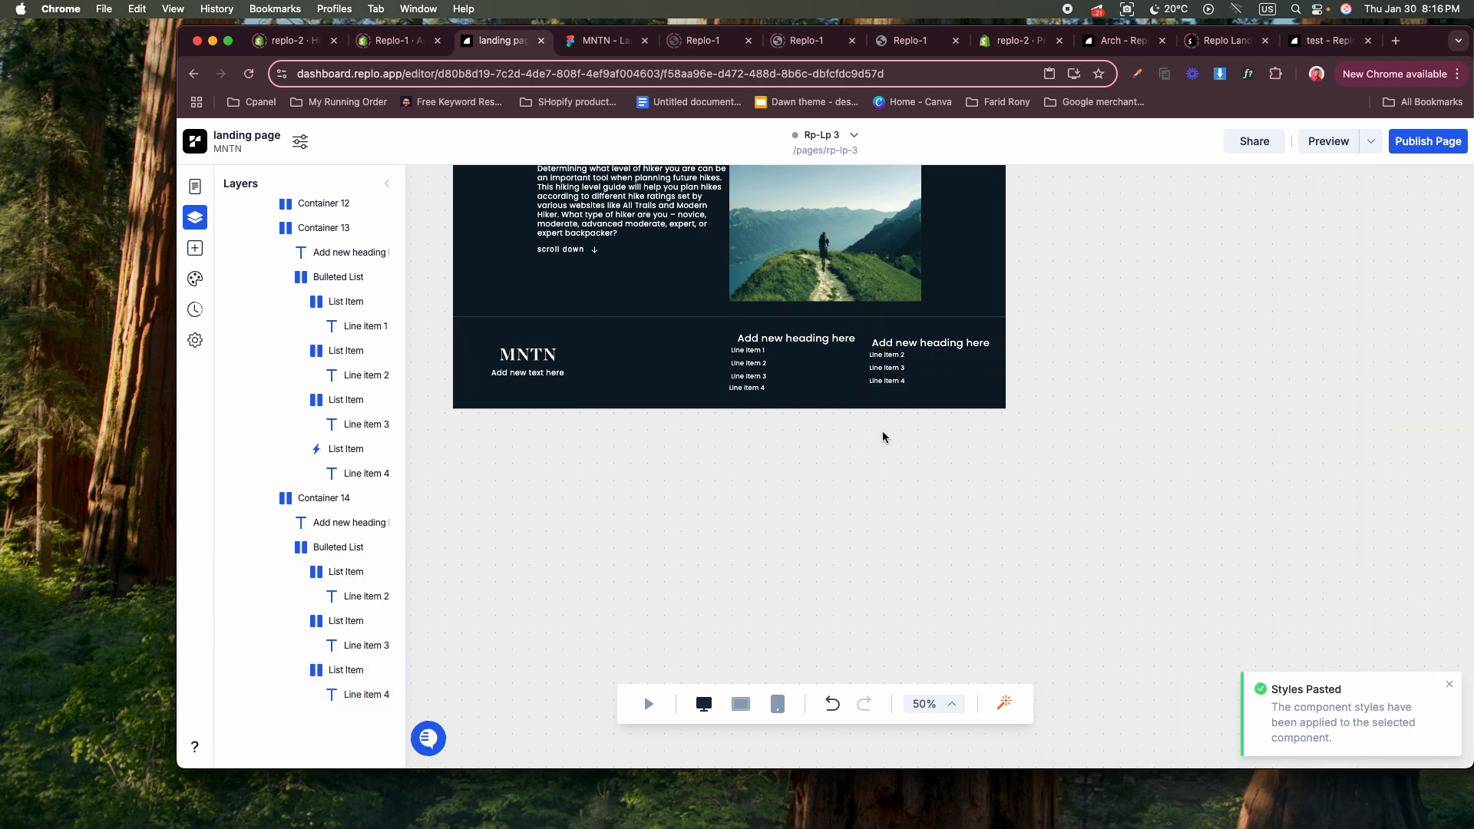
Set the left and right padding of the fourth column's bulleted list to 30px.
click(887, 355)
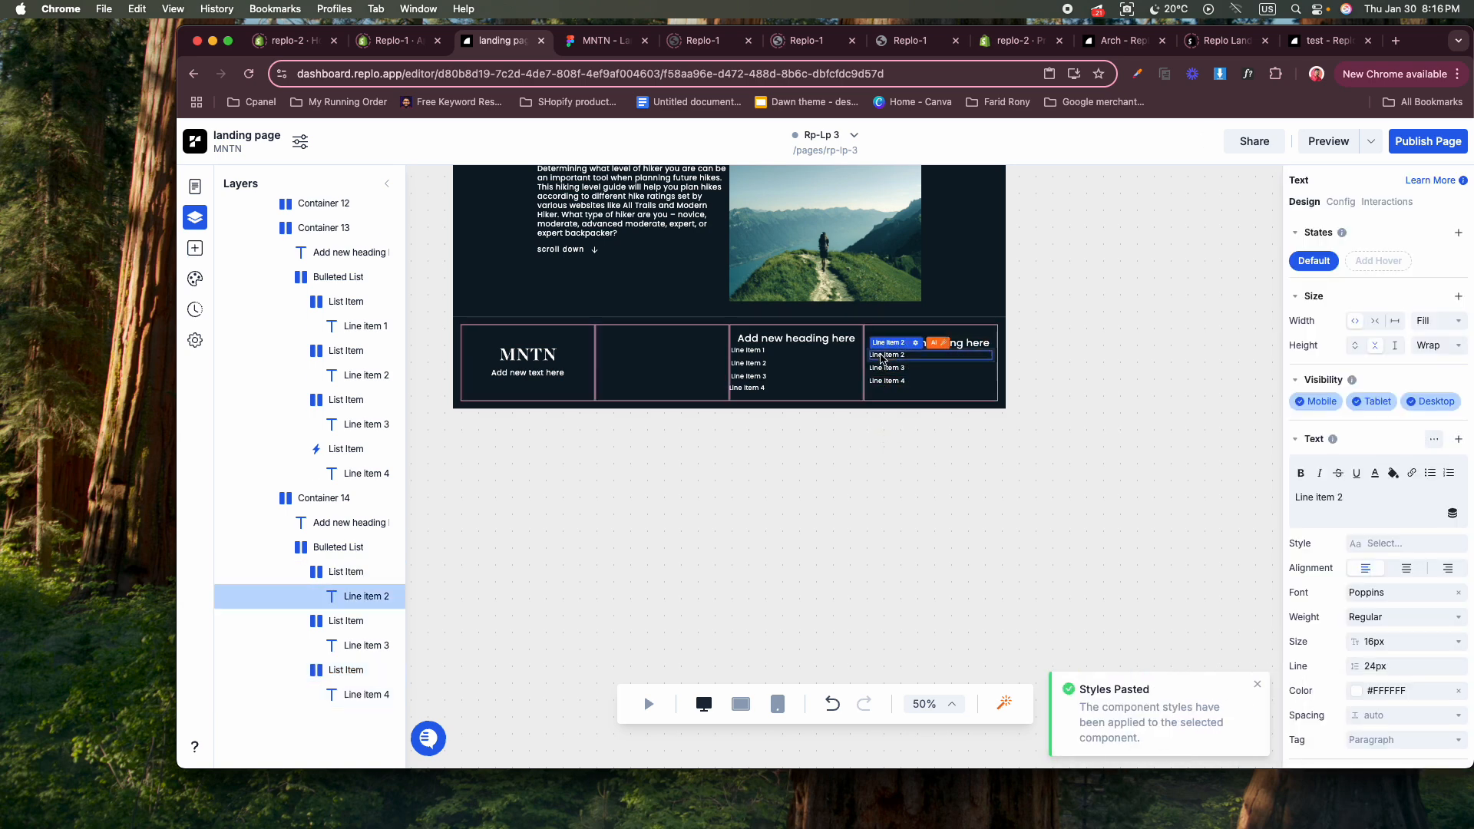
click(347, 549)
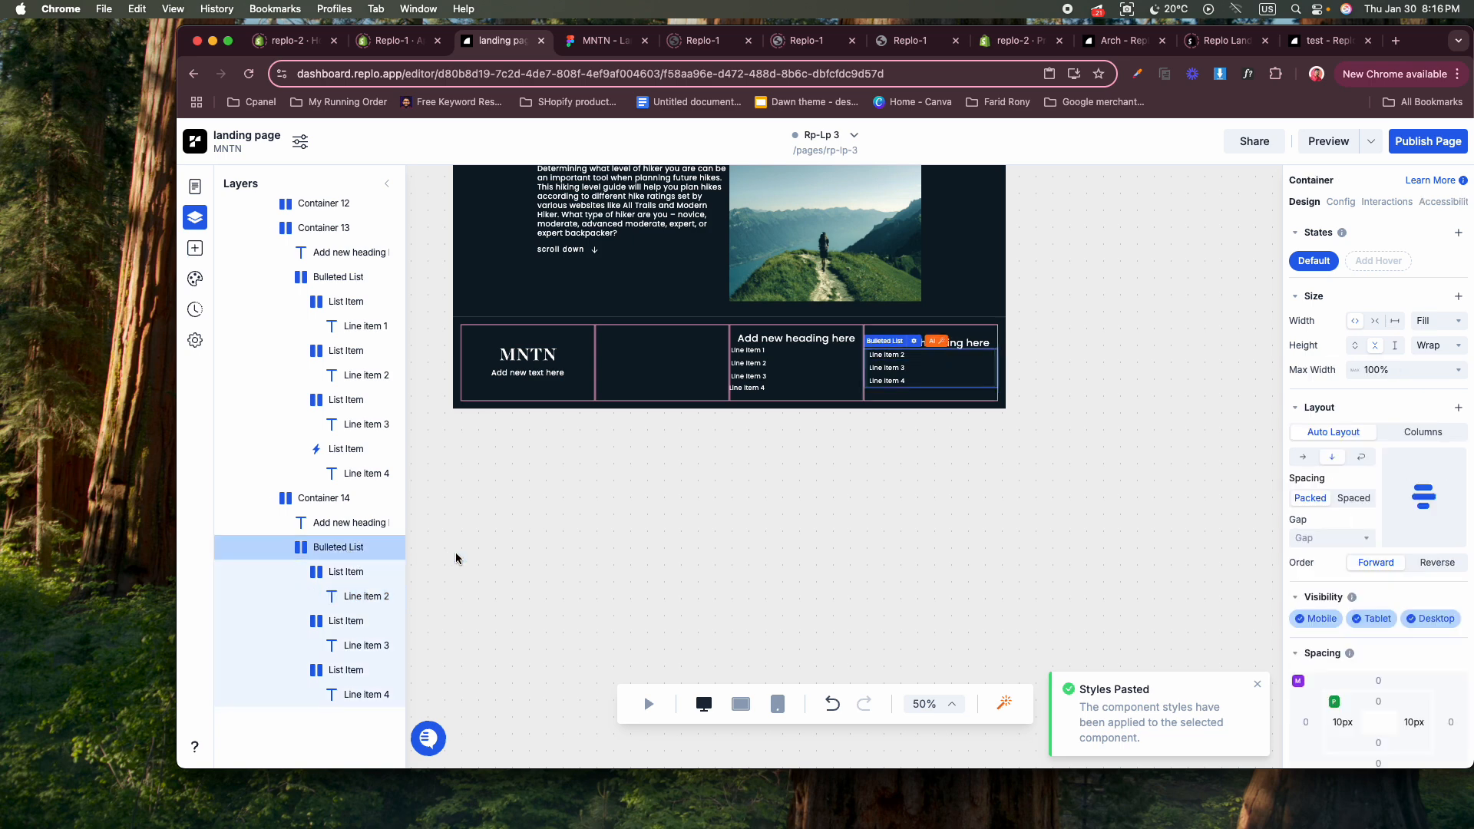
click(1338, 723)
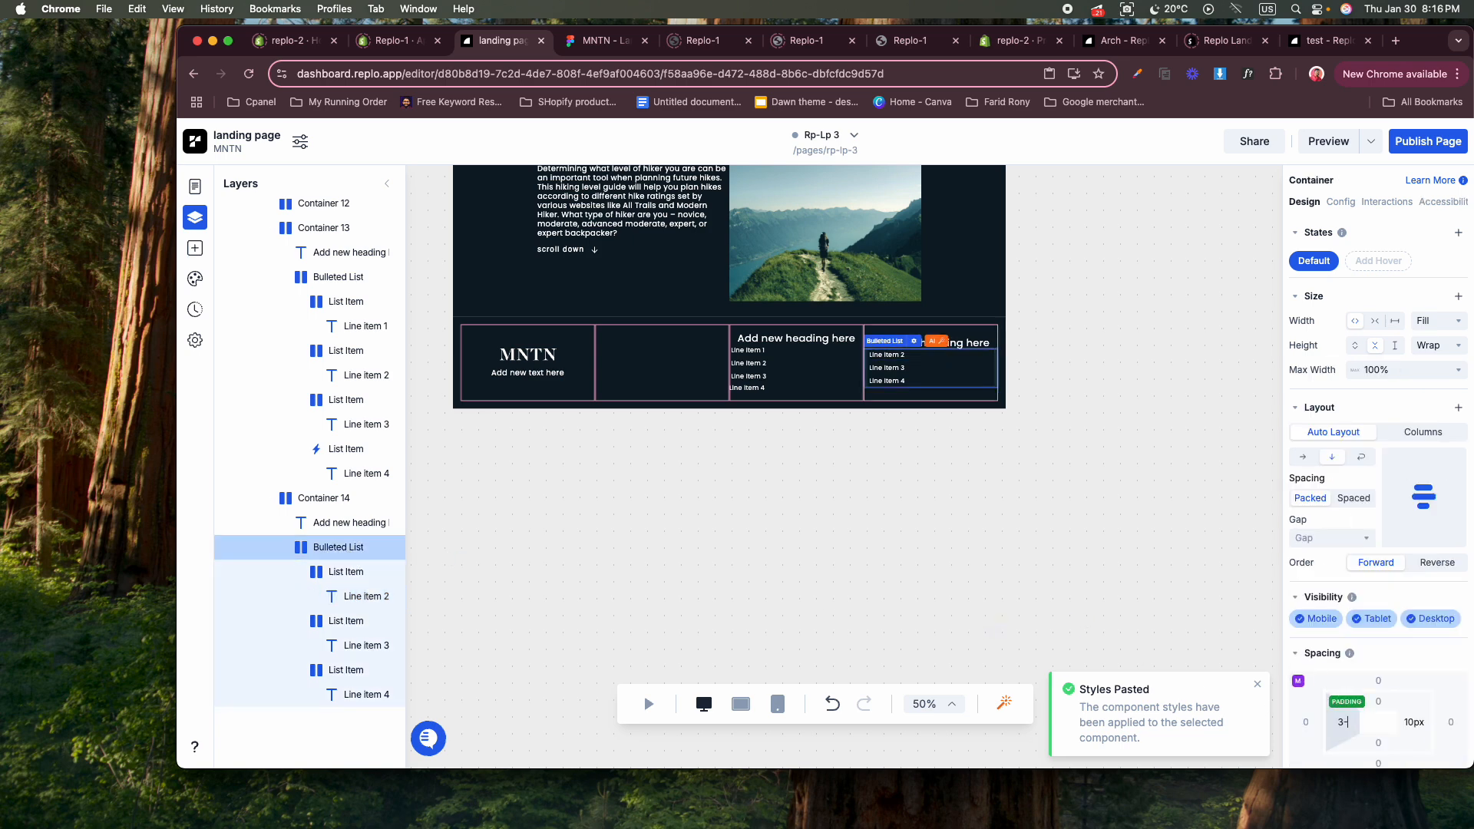
key(Return)
click(1410, 724)
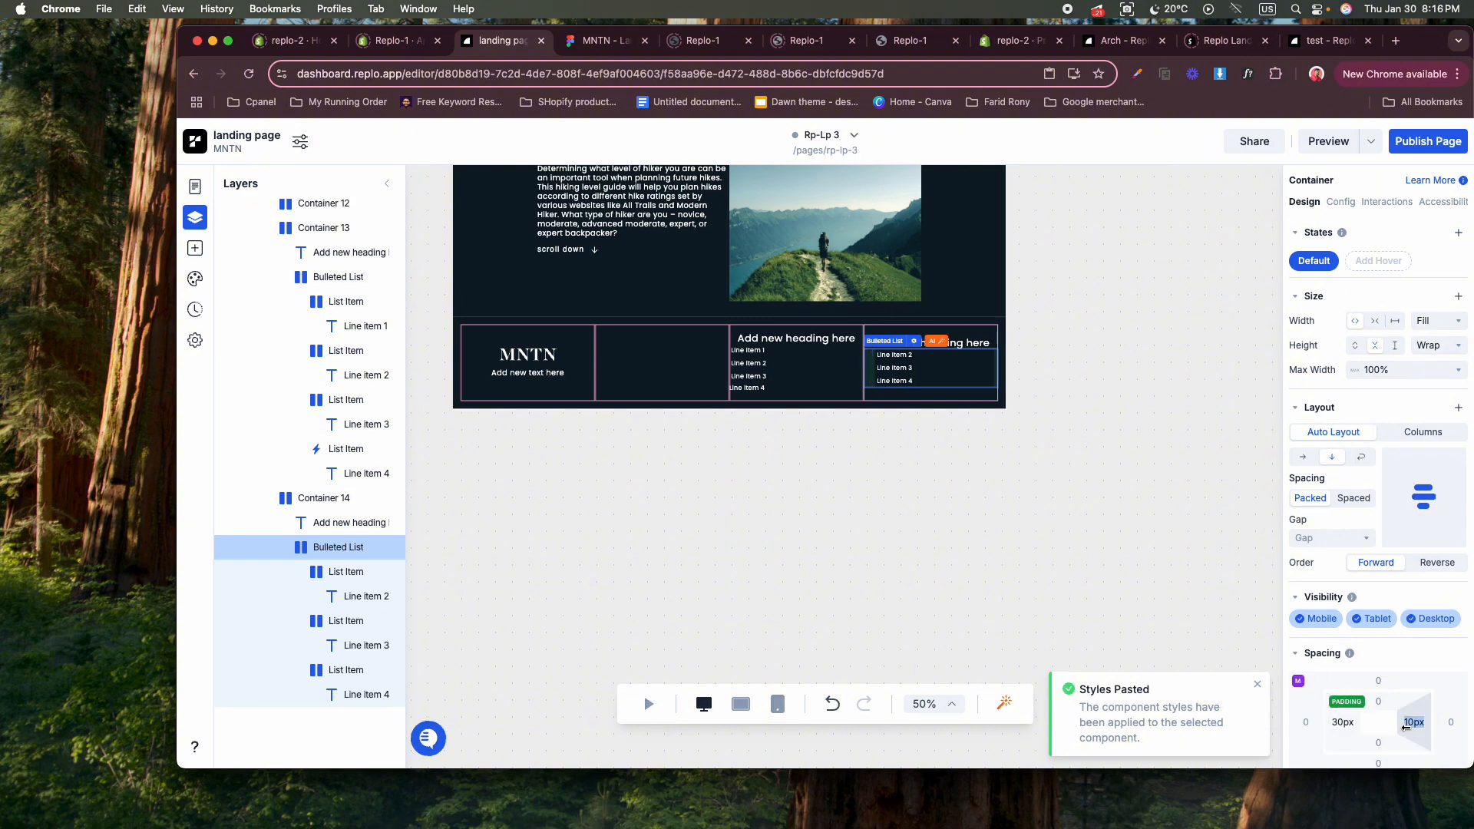
text(3)
click(1103, 509)
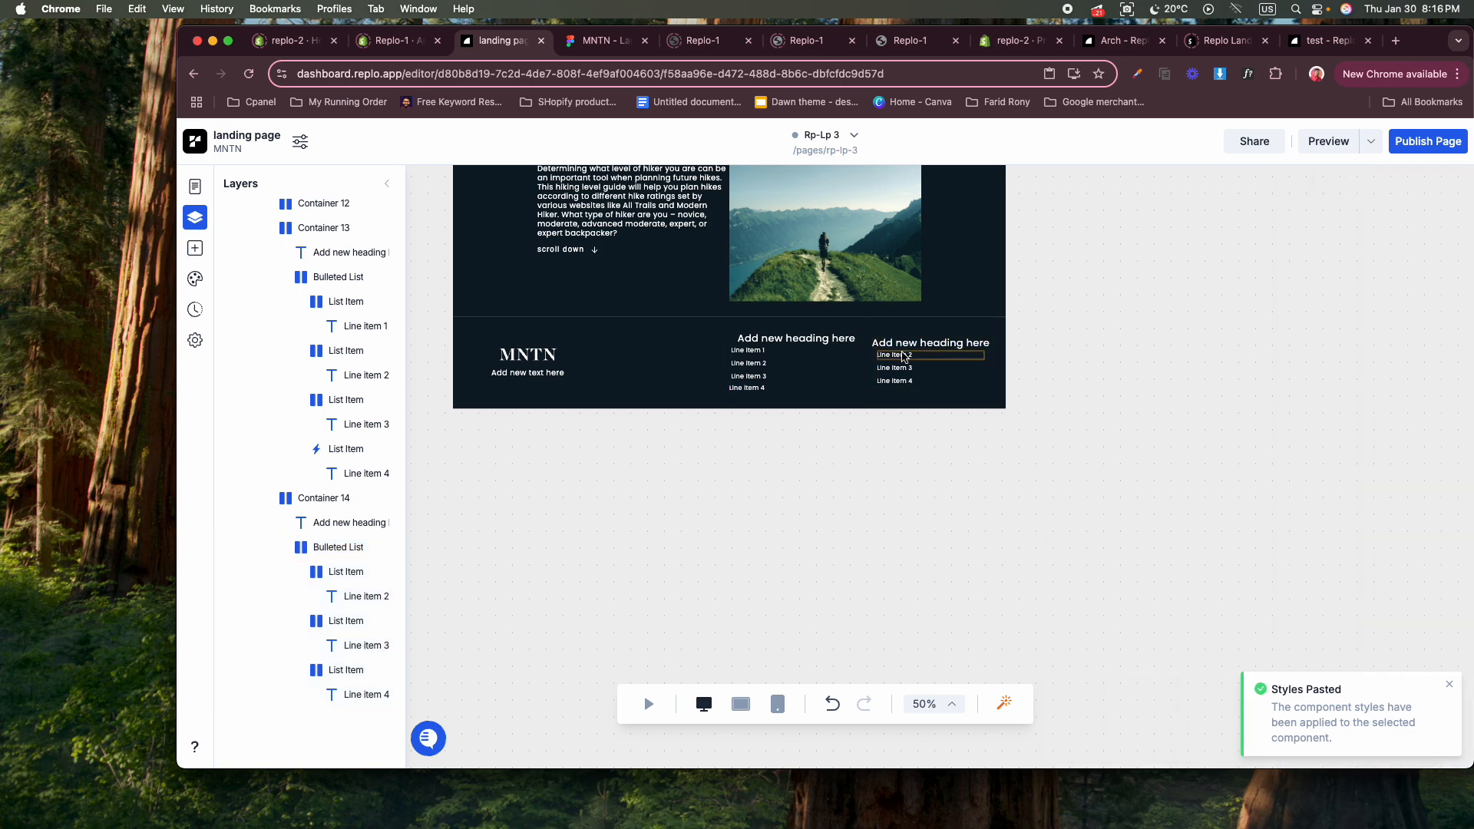
Set the top padding of the fourth column's bulleted list to 30px.
click(338, 546)
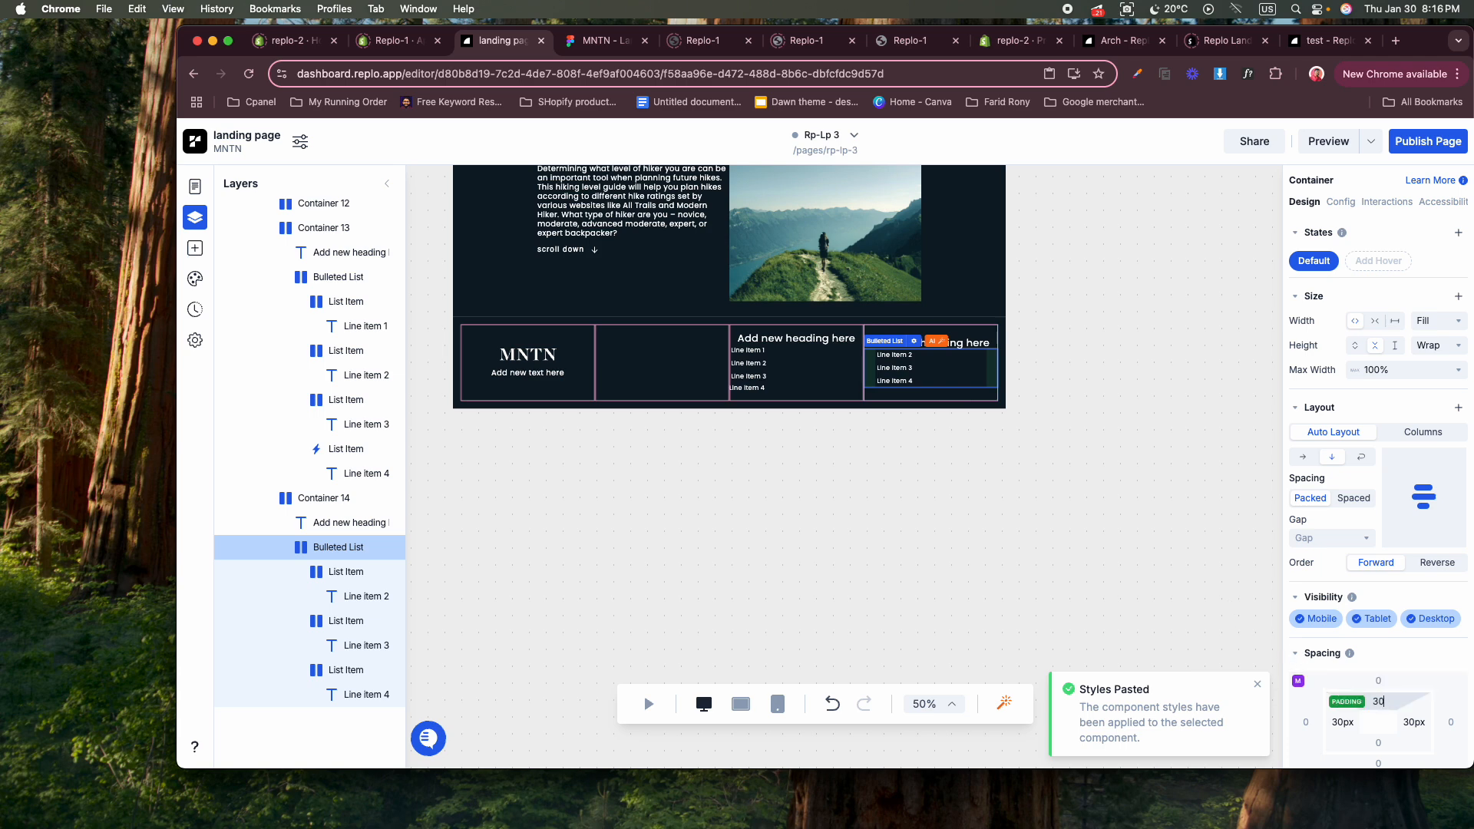
text(30)
key(Return)
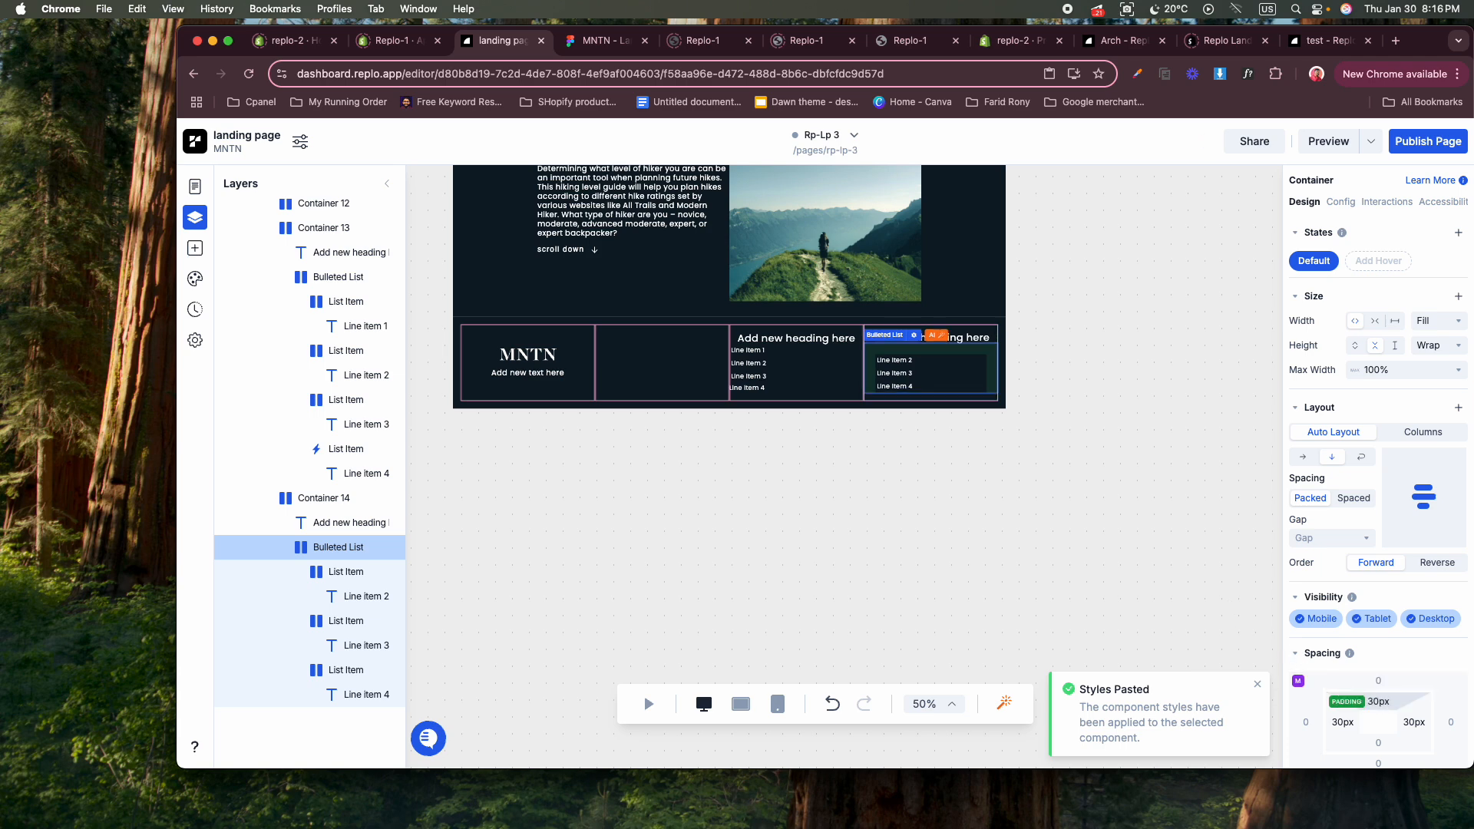
click(996, 566)
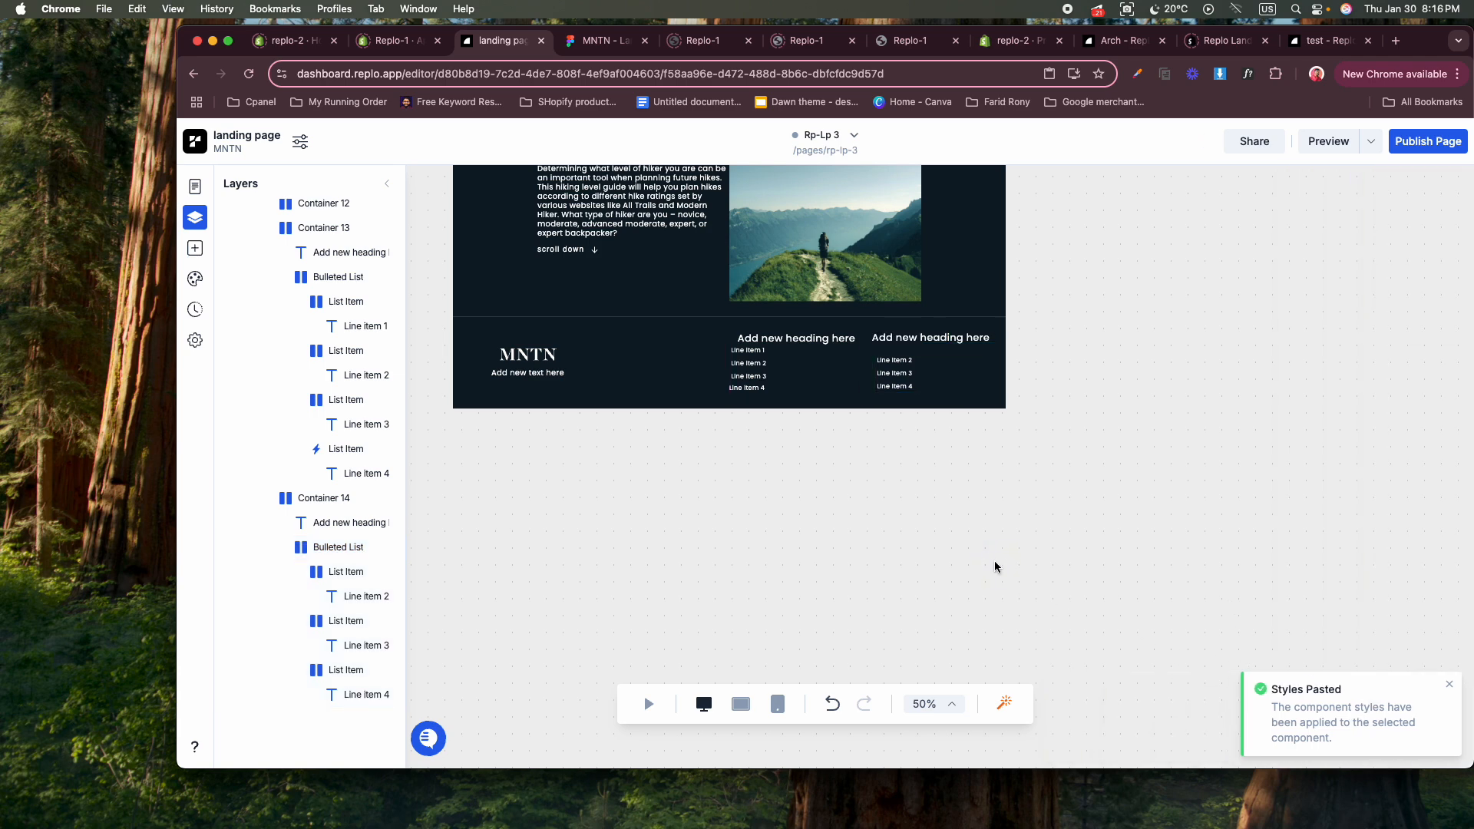
Set the top, left and right padding of the third column's bulleted list to 30px.
click(760, 350)
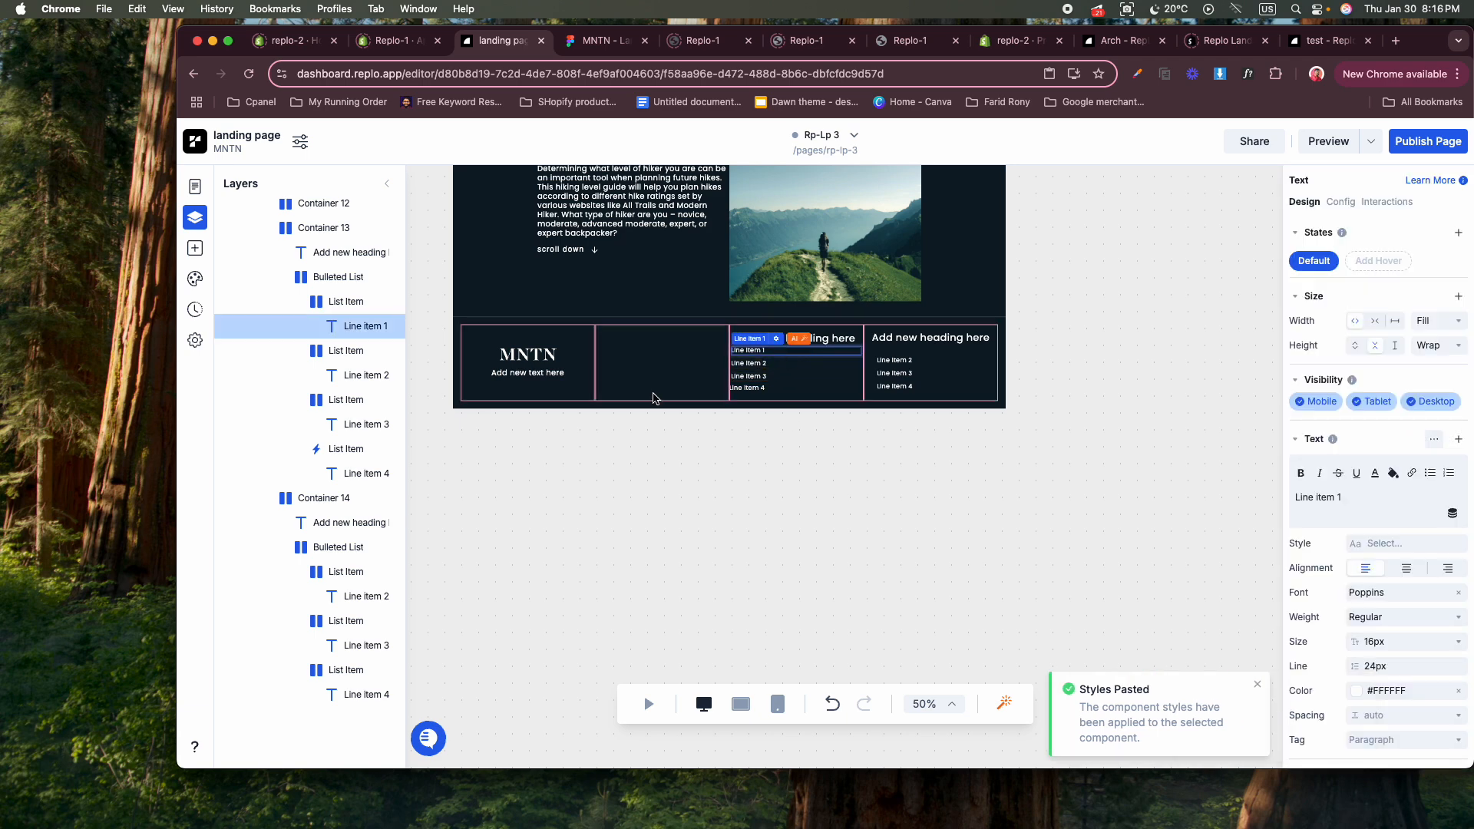
click(335, 280)
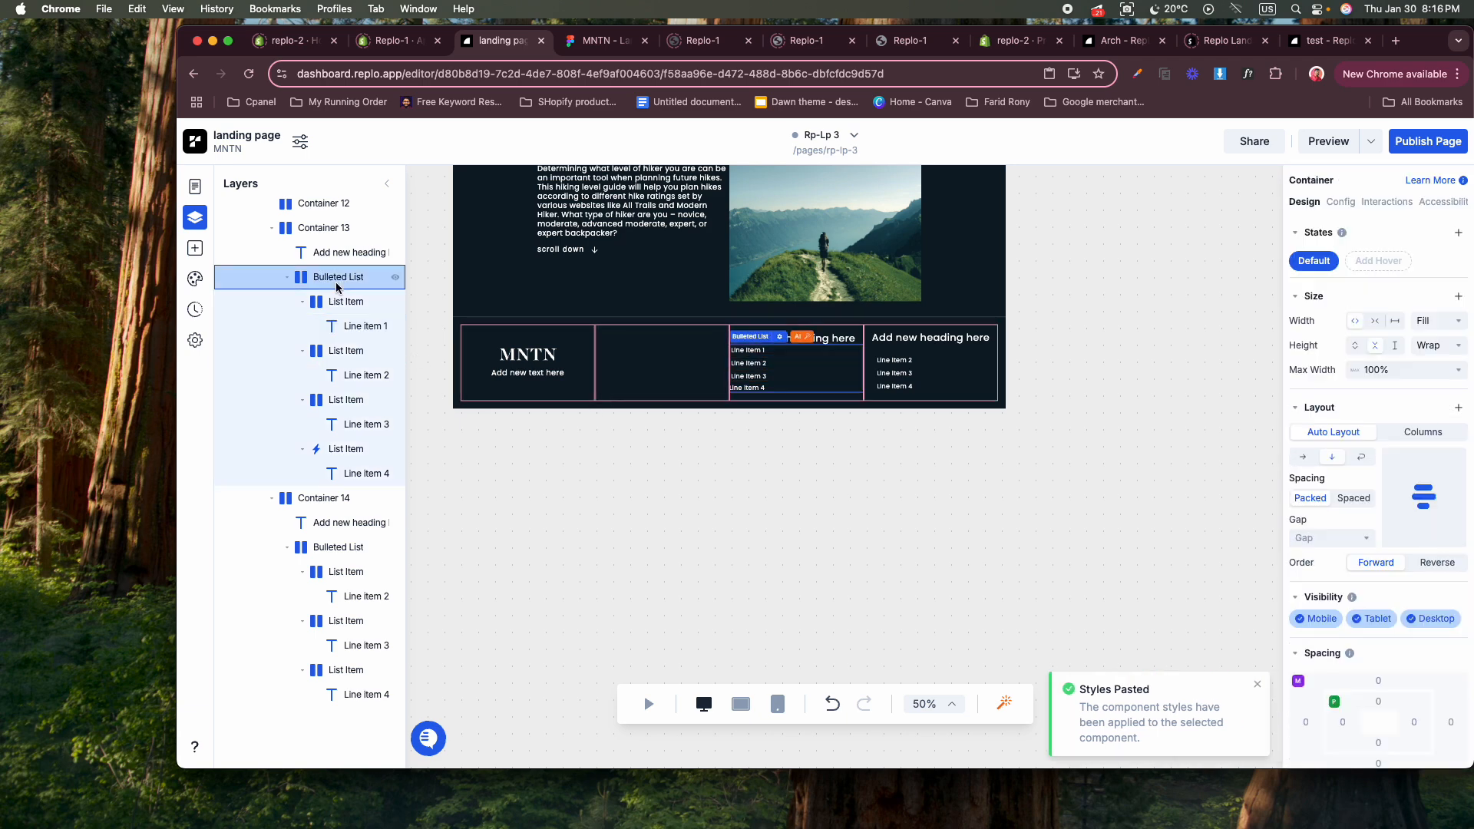
click(1389, 702)
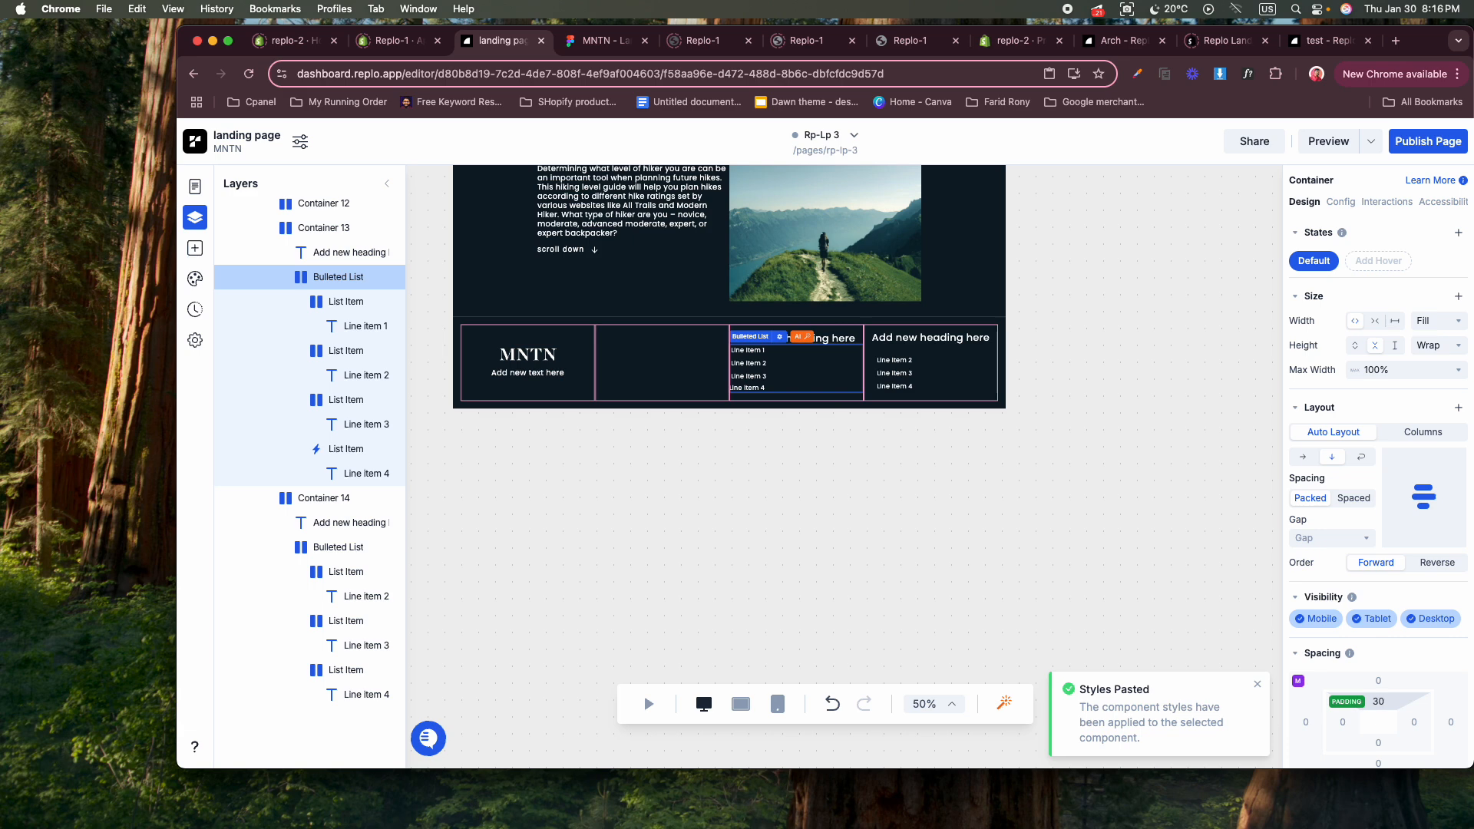
key(Return)
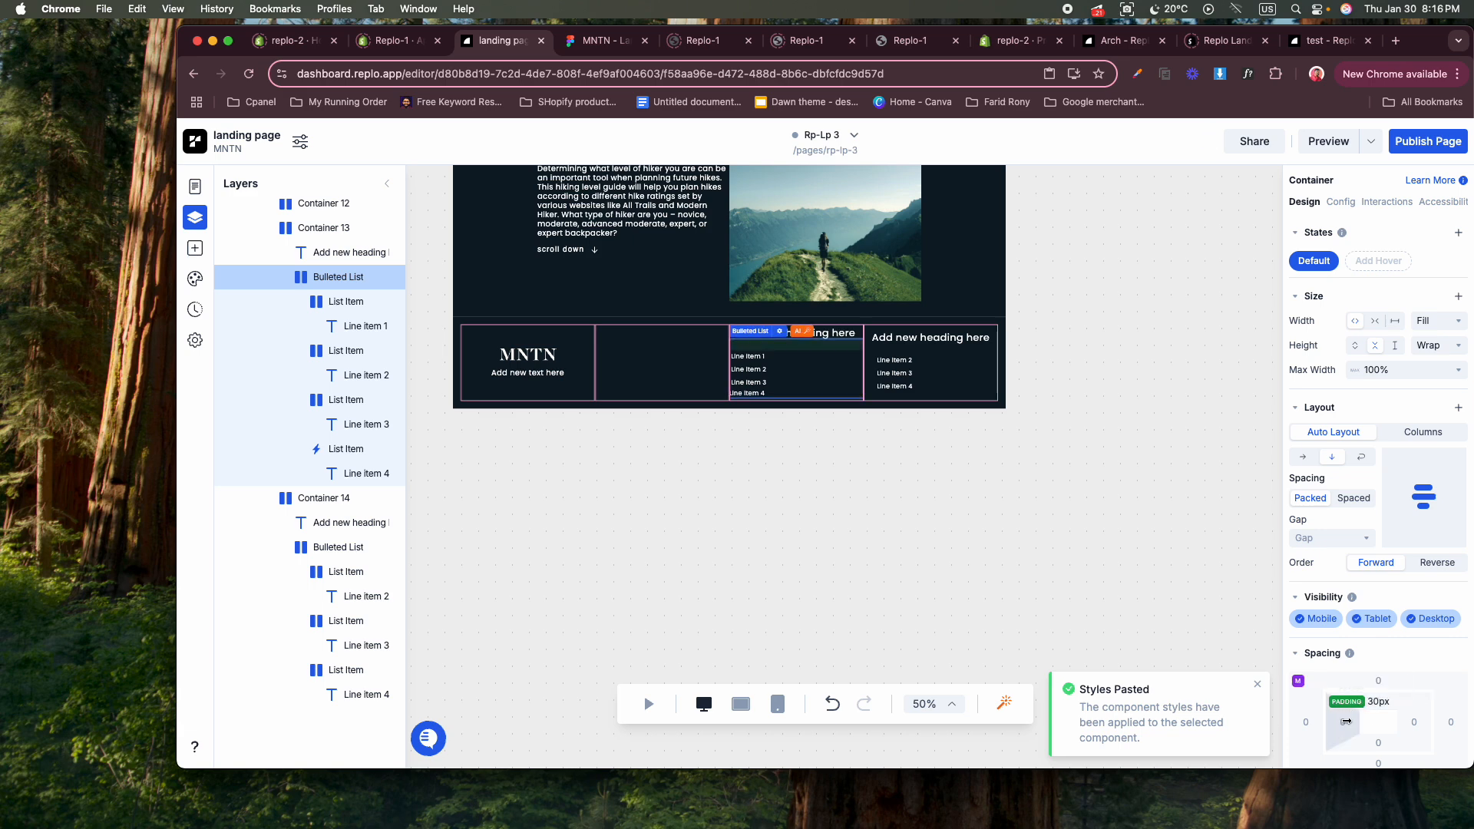
click(1345, 722)
text(30)
key(Return)
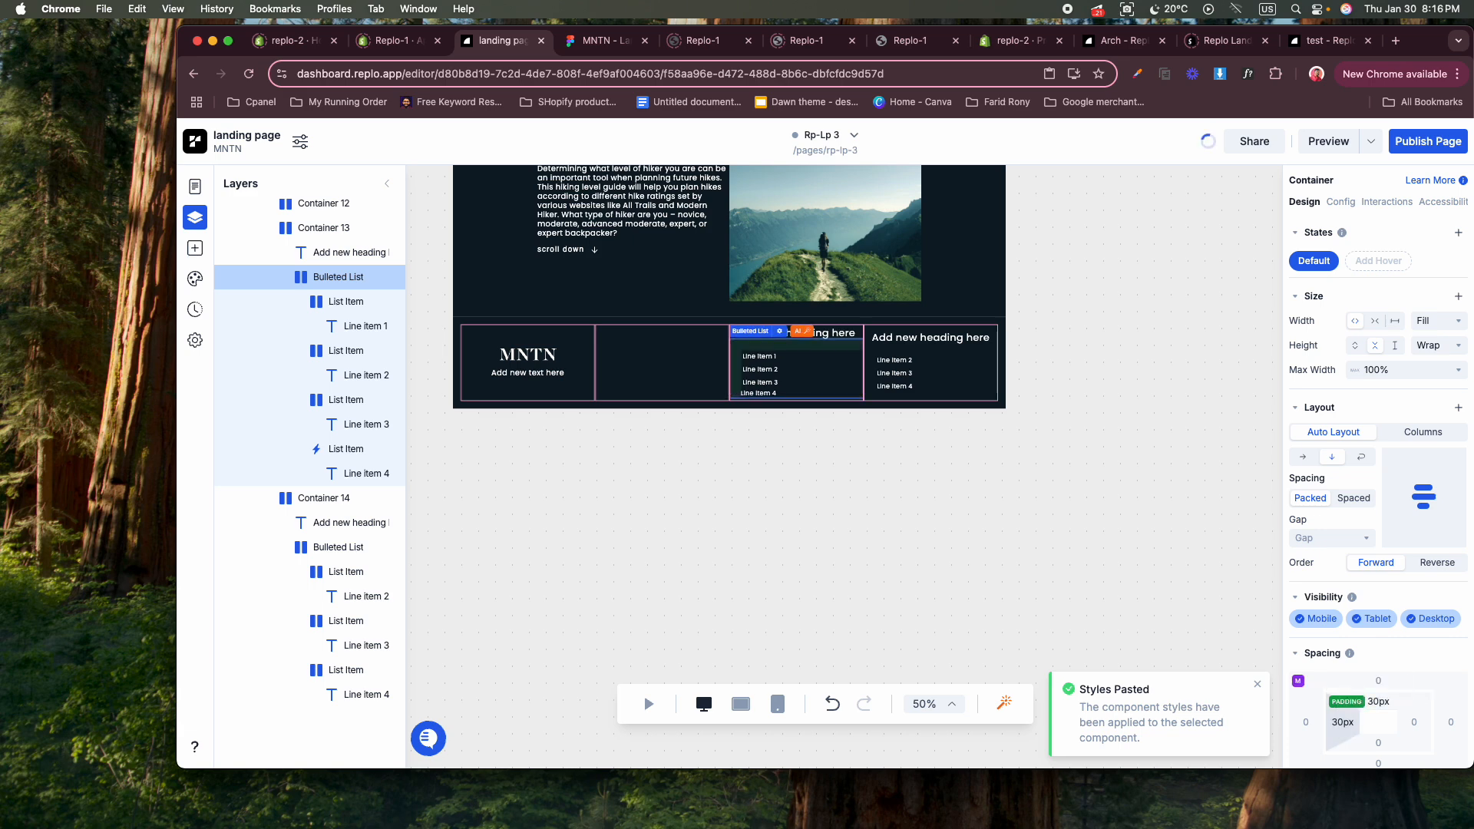
click(1414, 722)
text(30)
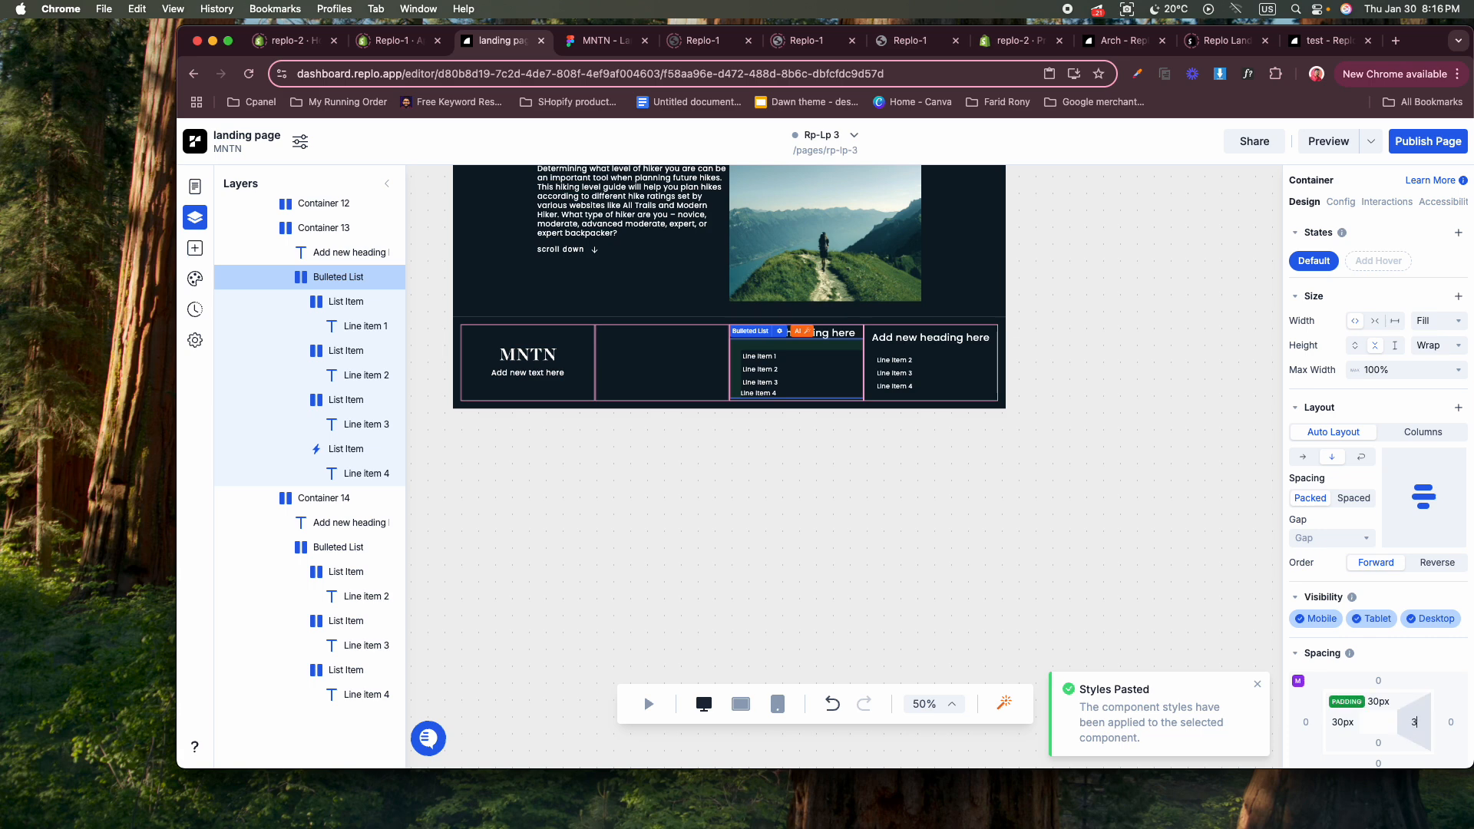
key(Return)
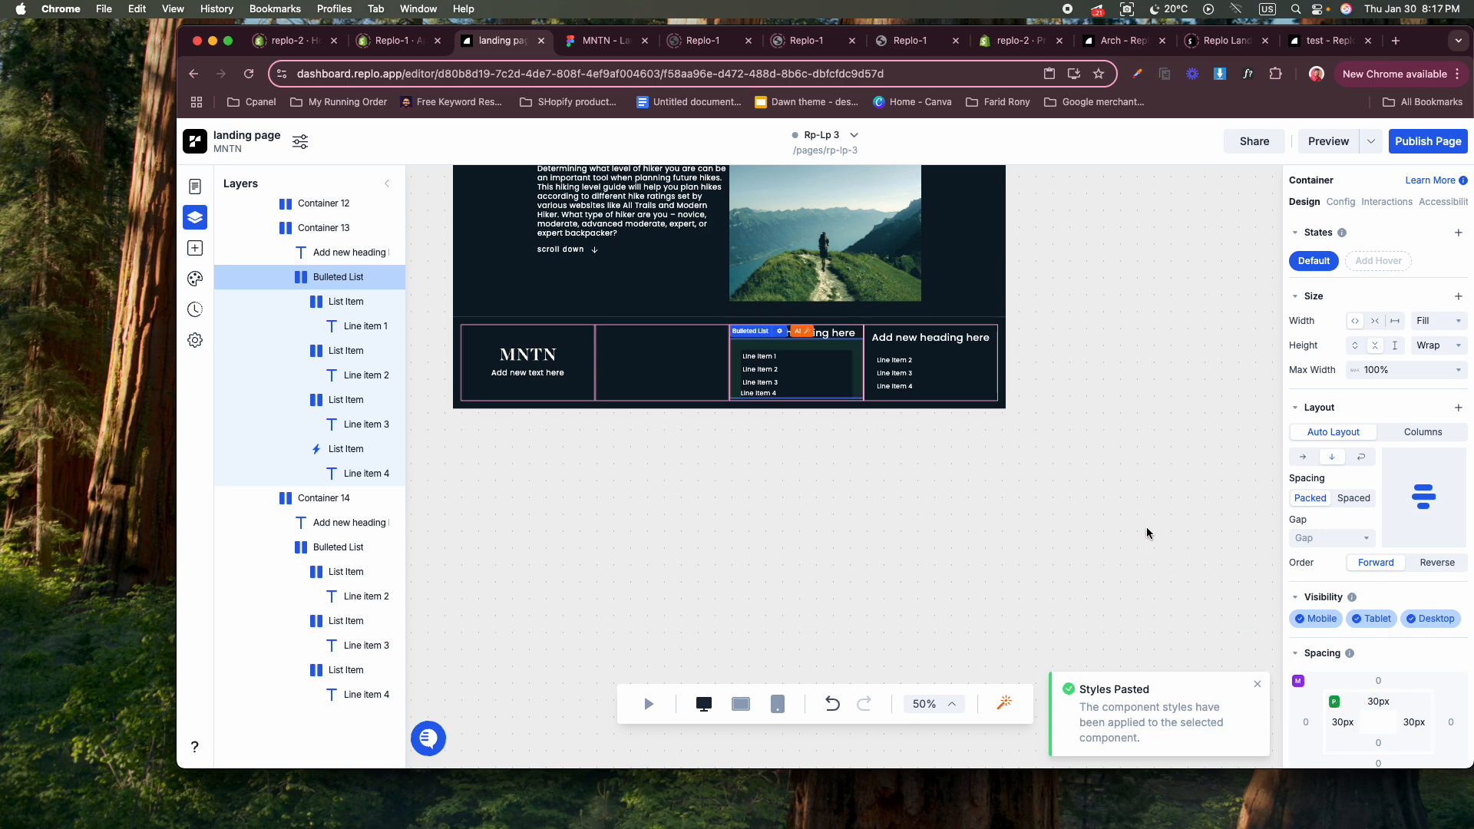
click(1066, 477)
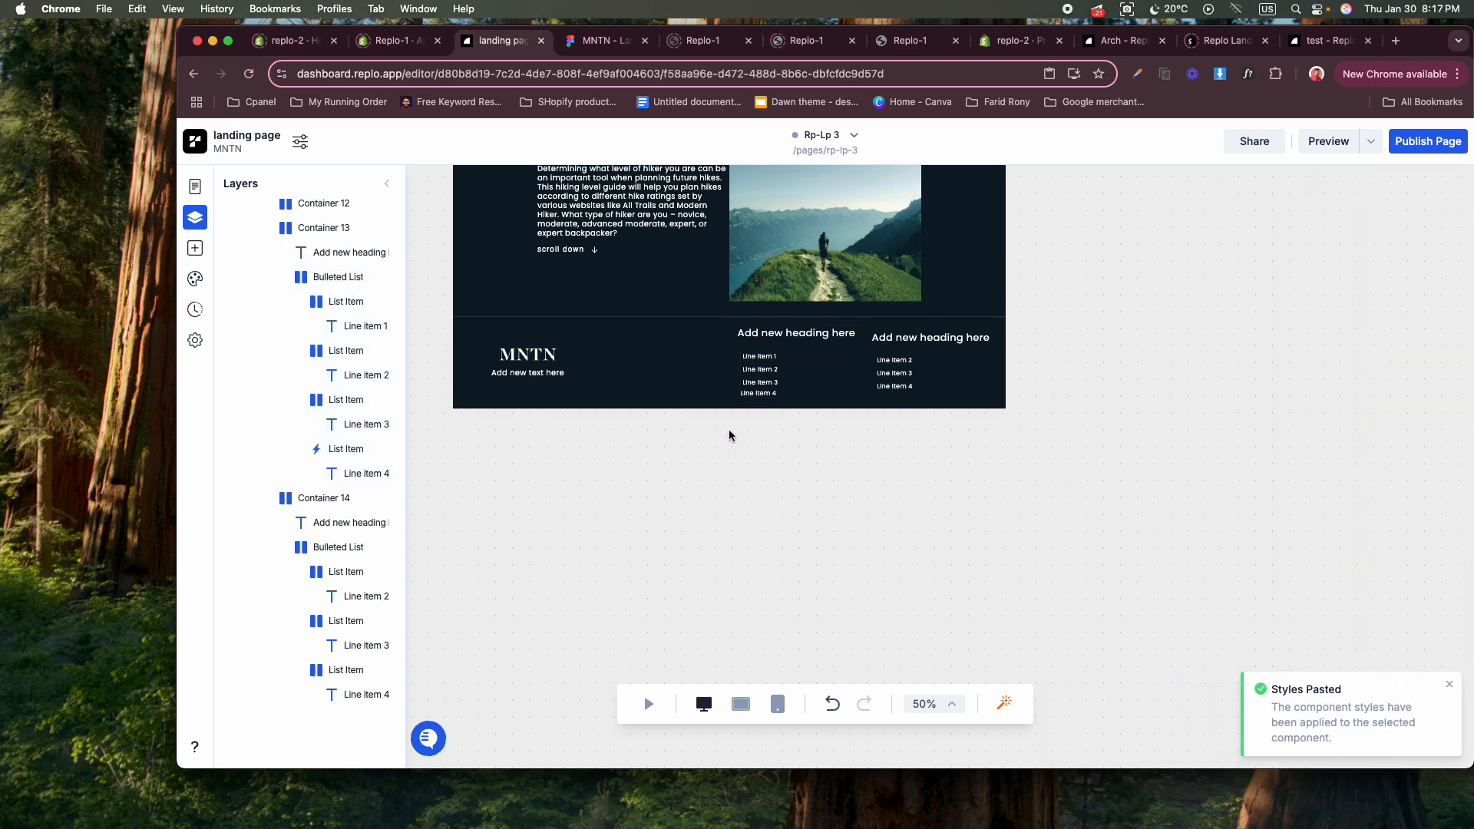
scroll(683, 413, up, 15)
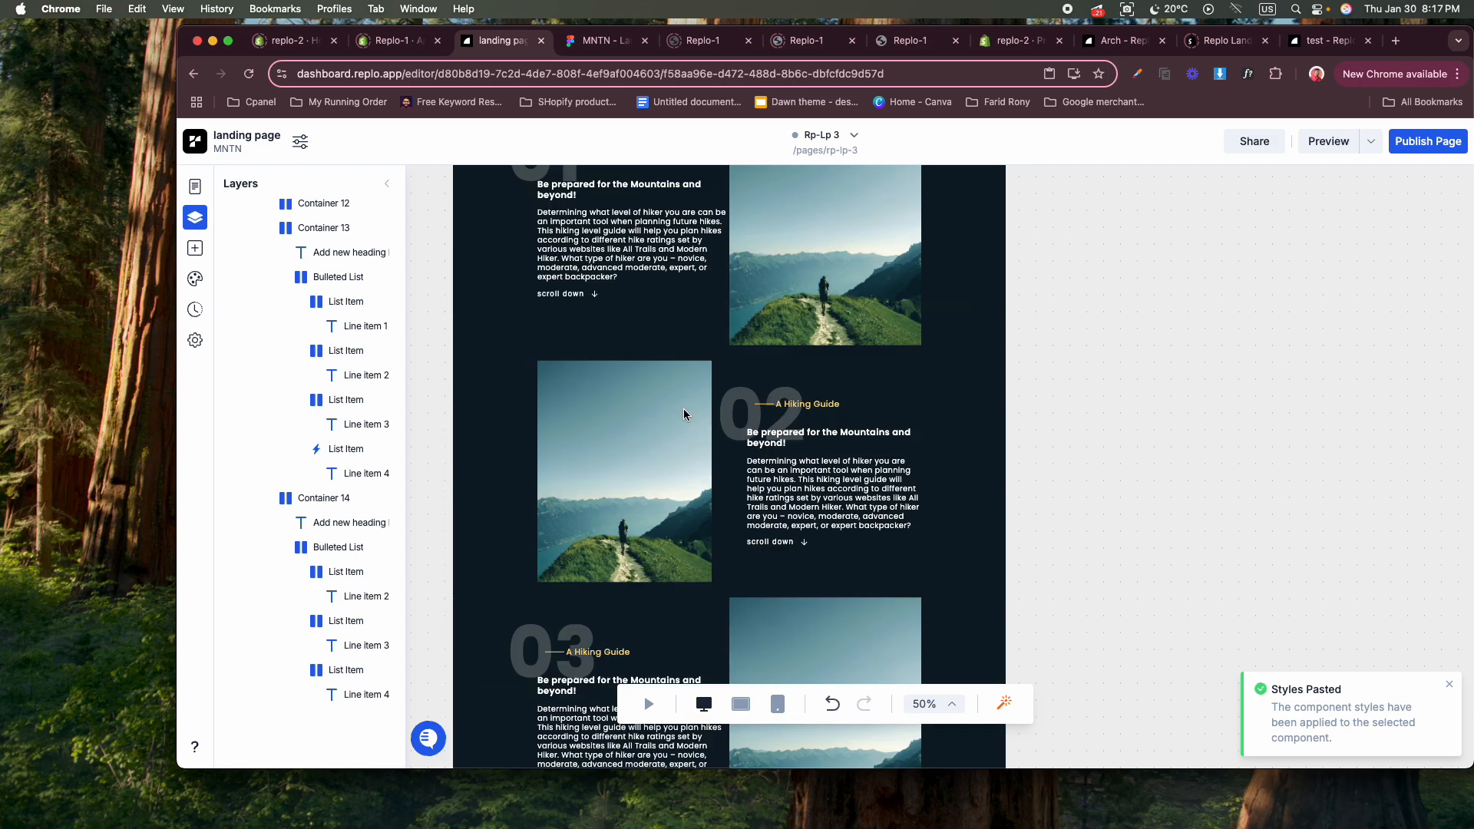
scroll(683, 415, down, 8)
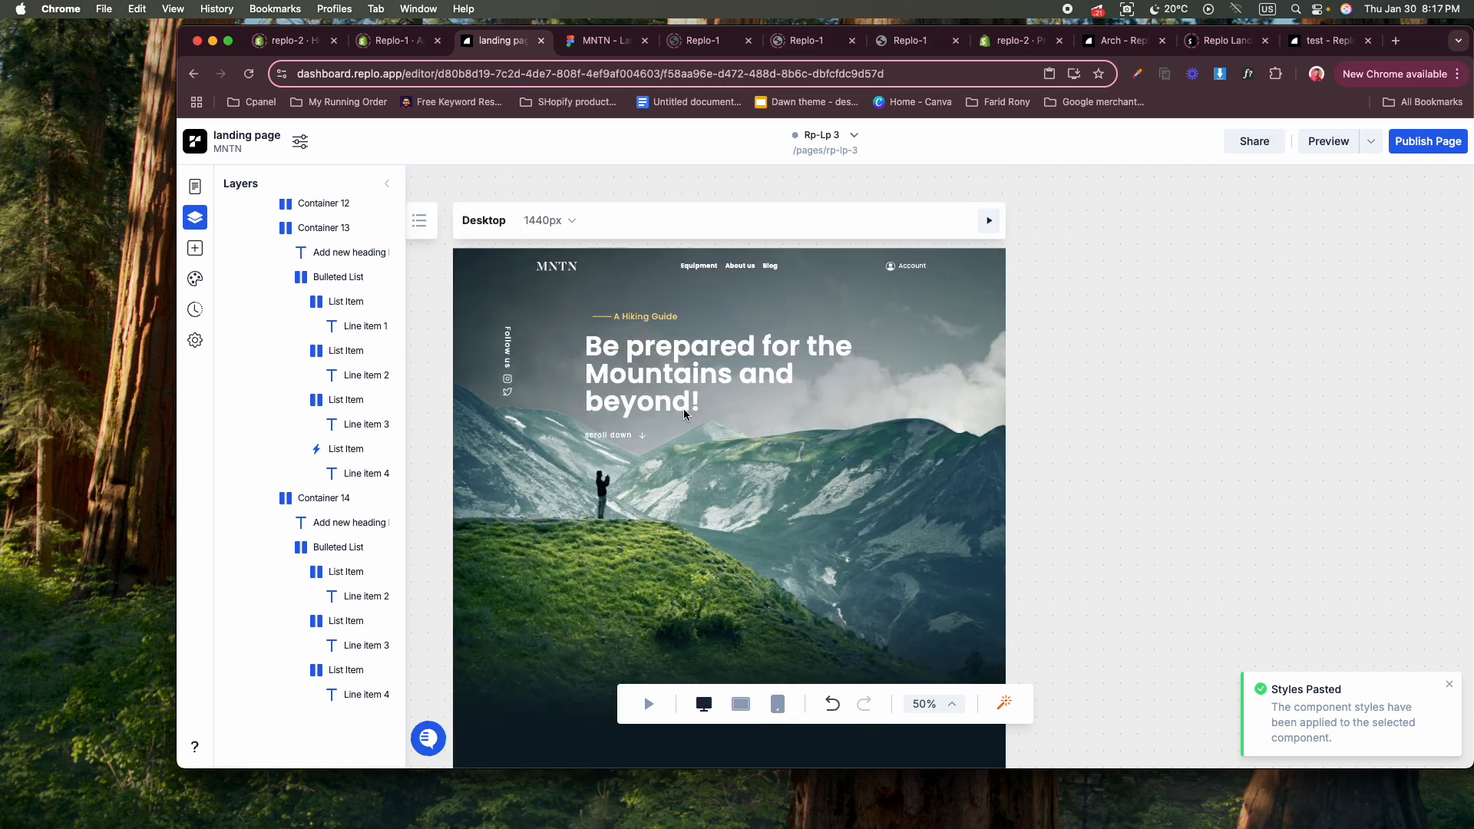